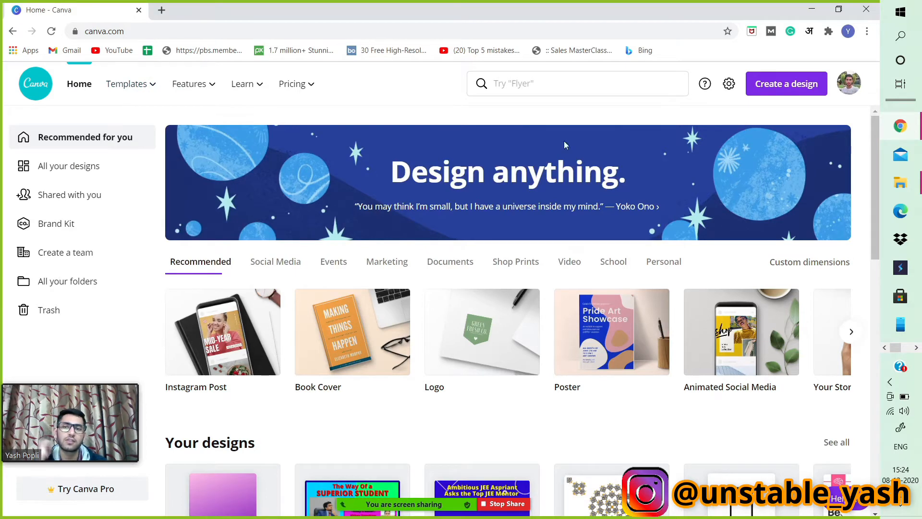
mouse_move(120, 85)
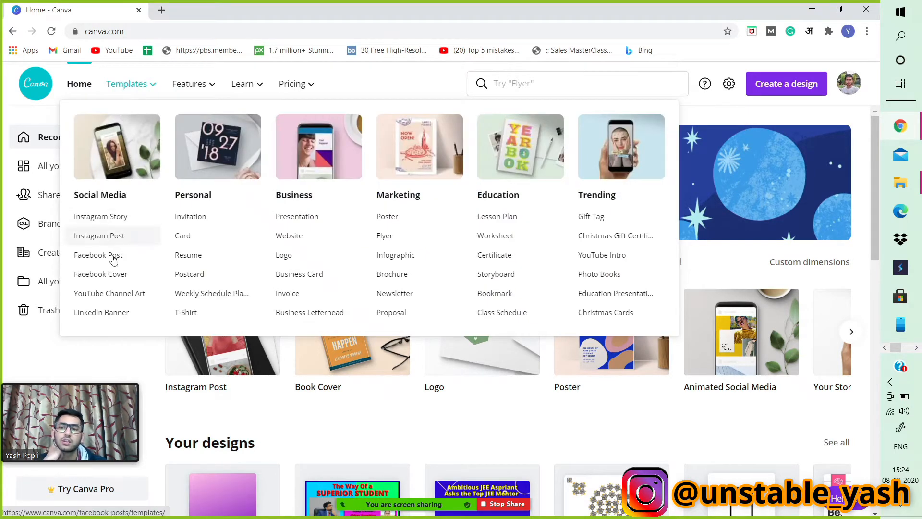
mouse_move(178, 80)
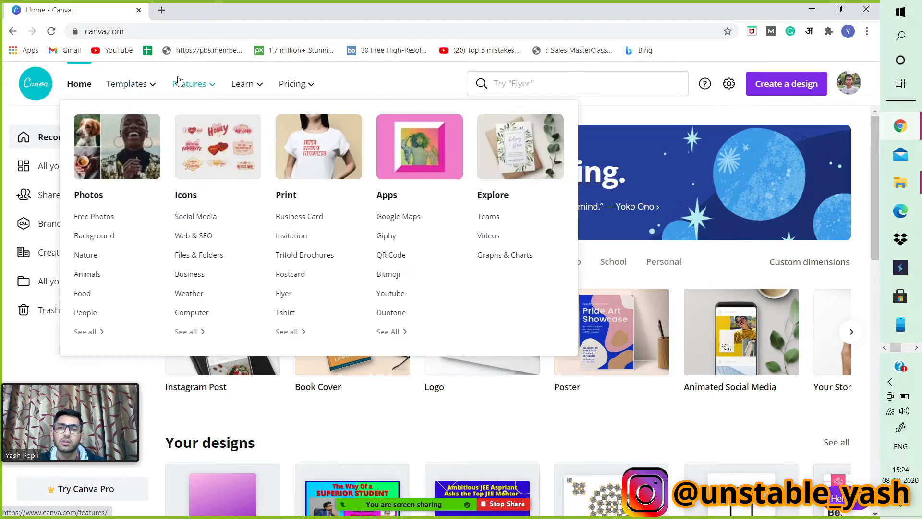
mouse_move(247, 88)
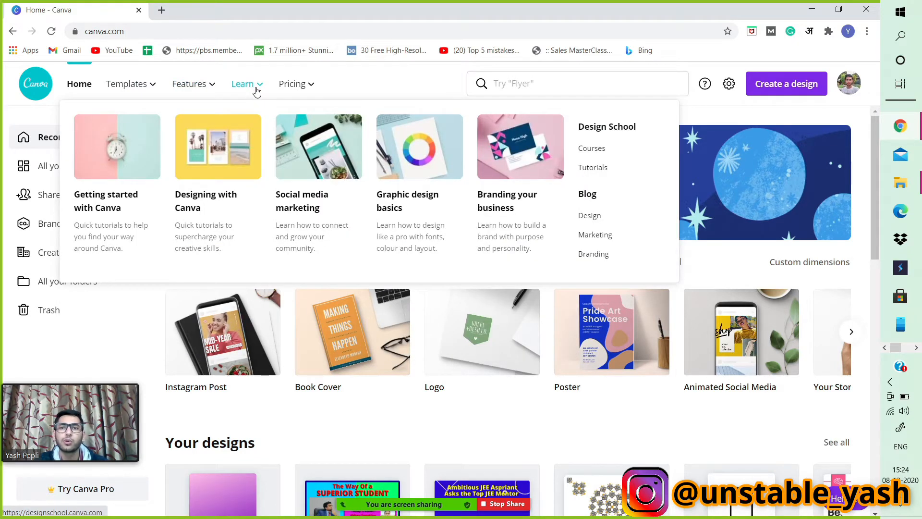
mouse_move(302, 92)
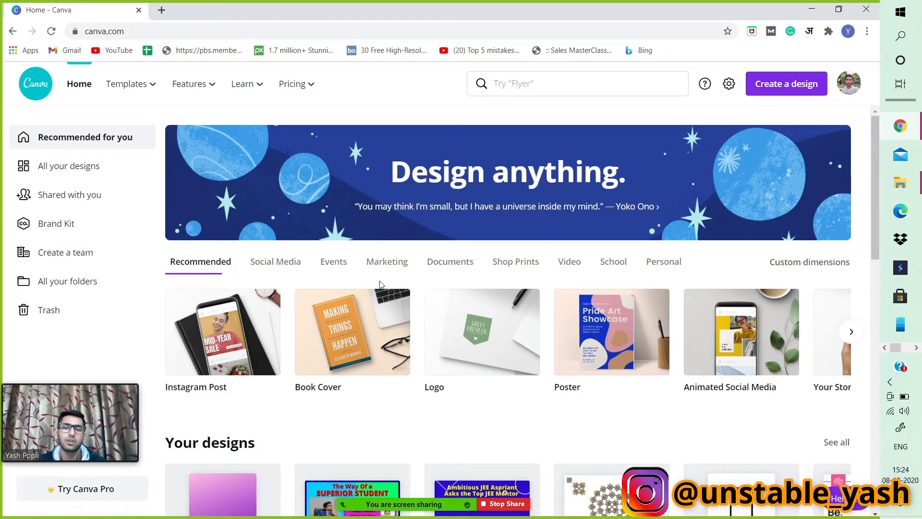
Browse the home page's recent designs and template categories.
scroll(382, 269, "down", 4)
scroll(453, 287, "down", 2)
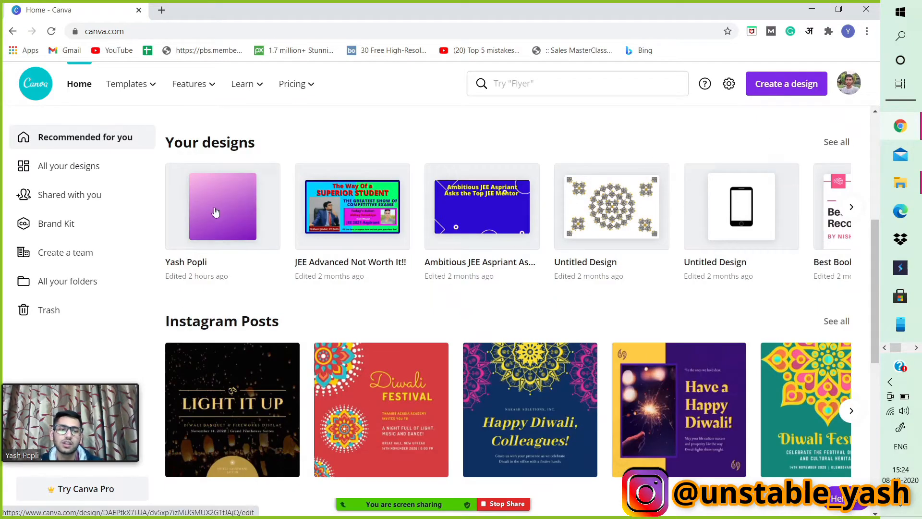
scroll(549, 298, "down", 3)
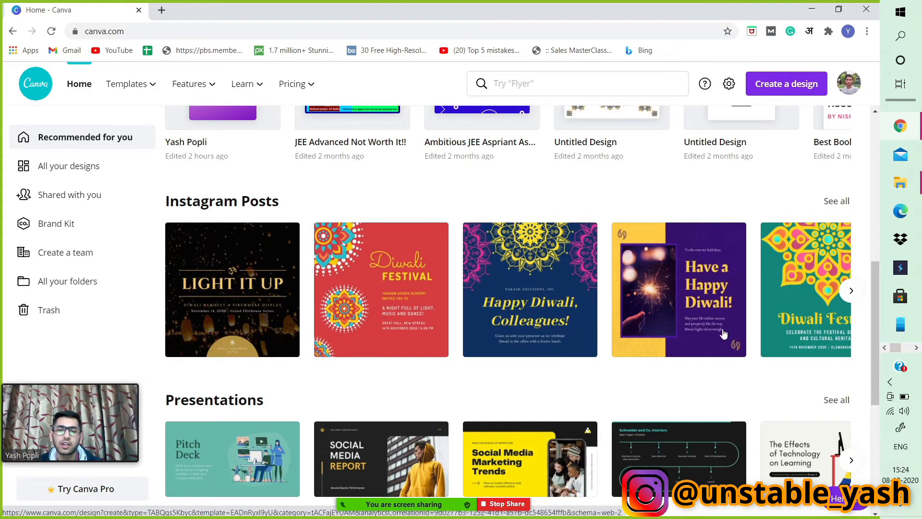
scroll(724, 334, "down", 3)
scroll(578, 294, "down", 4)
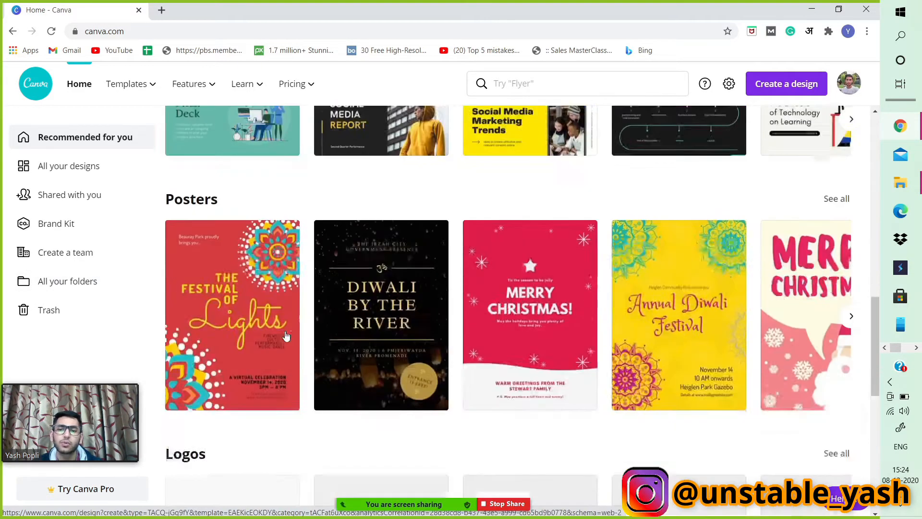
scroll(286, 336, "down", 6)
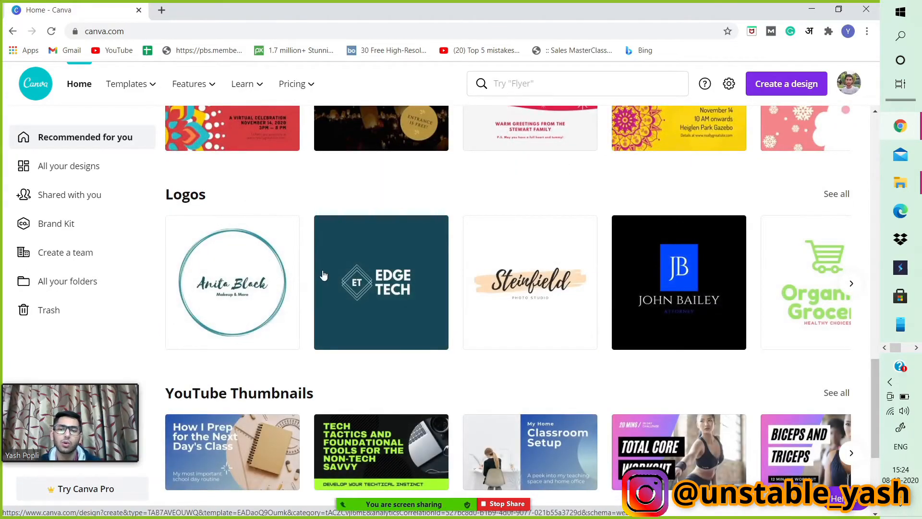
scroll(324, 288, "down", 8)
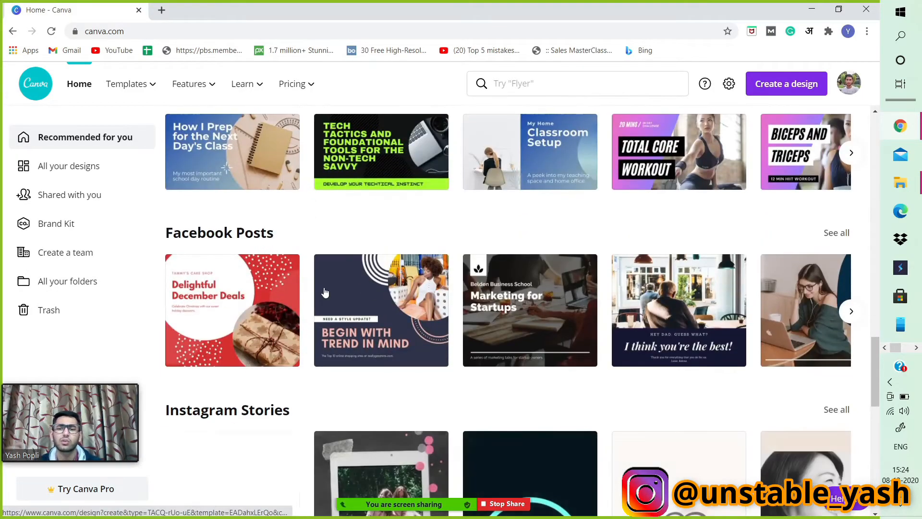
scroll(325, 293, "up", 12)
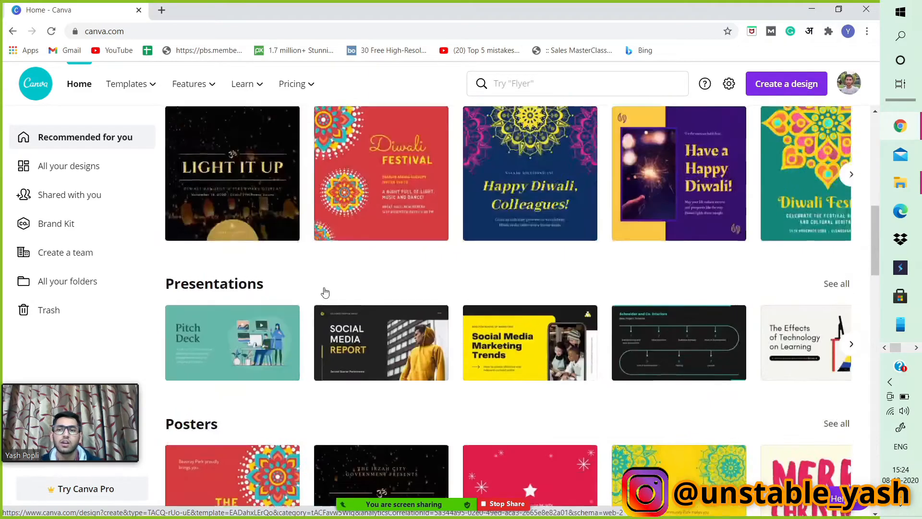
scroll(325, 292, "up", 10)
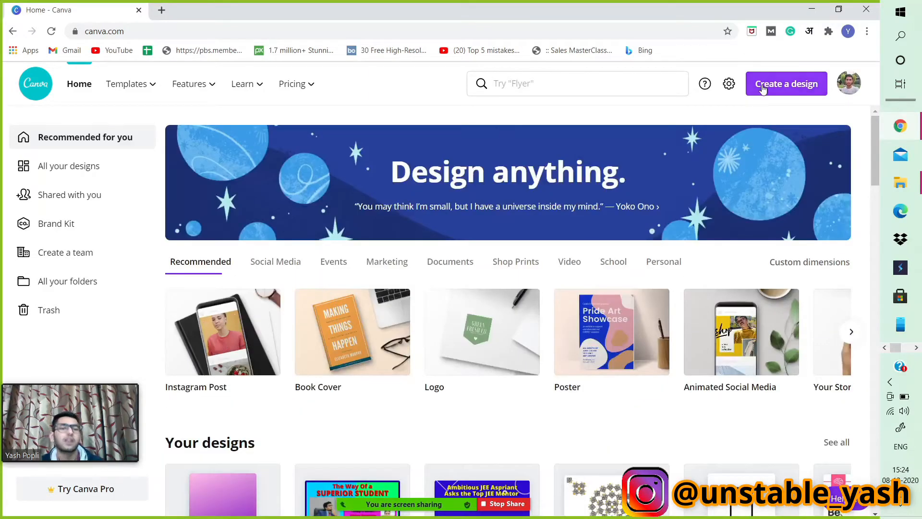
Search the new-design types for YouTube formats, then clear the search.
left_click(764, 89)
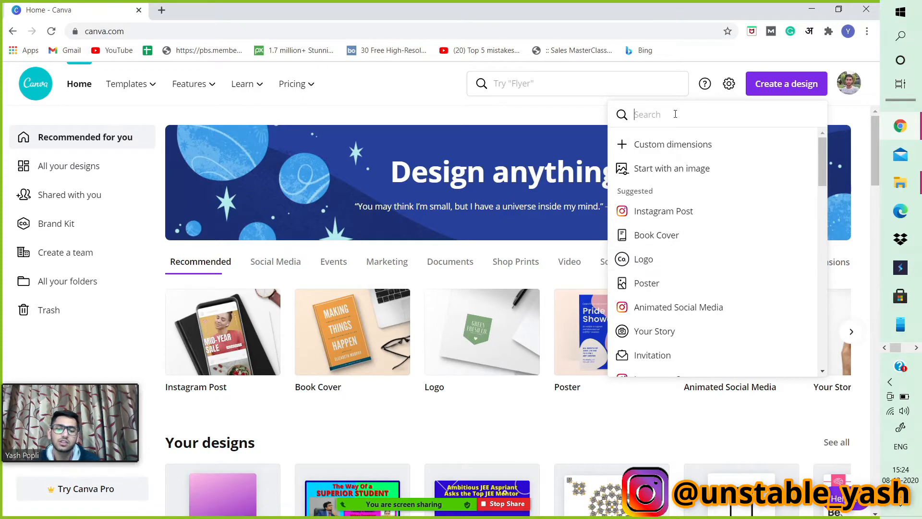
type("youtu")
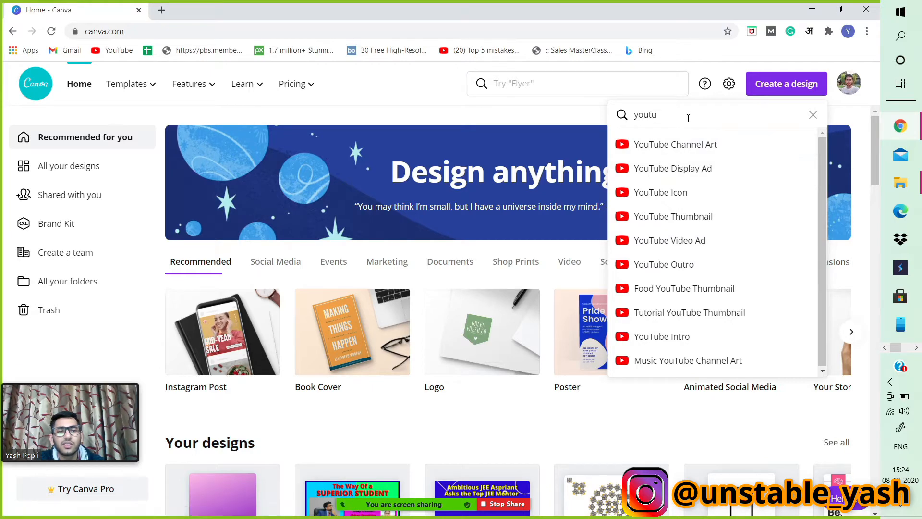
key("BackSpace")
key("BackSpace")
key("BackSpace")
key("BackSpace")
key("BackSpace")
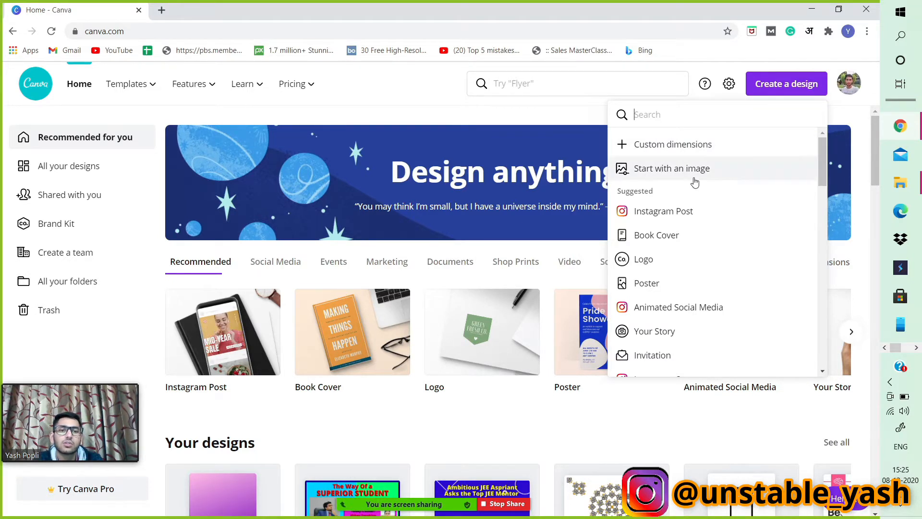
Start a new design using the Logo design type.
left_click(651, 259)
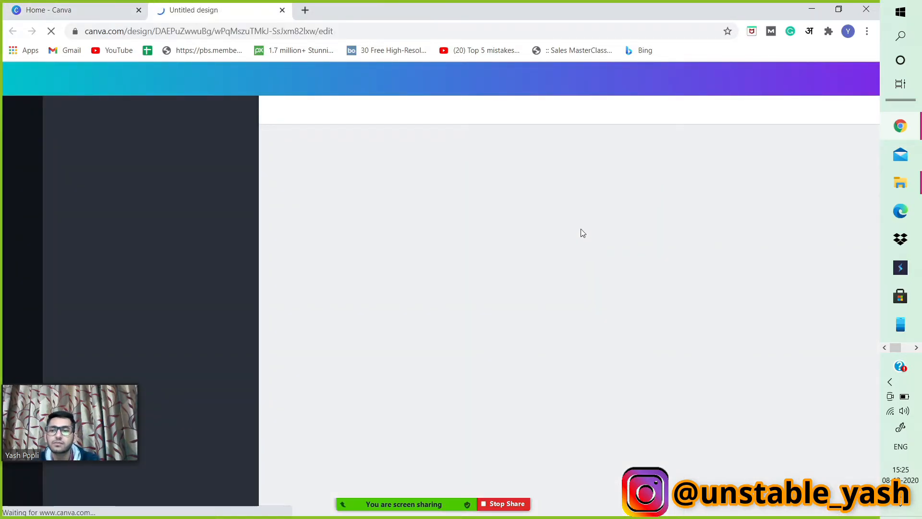
left_click_drag(55, 412, 812, 442)
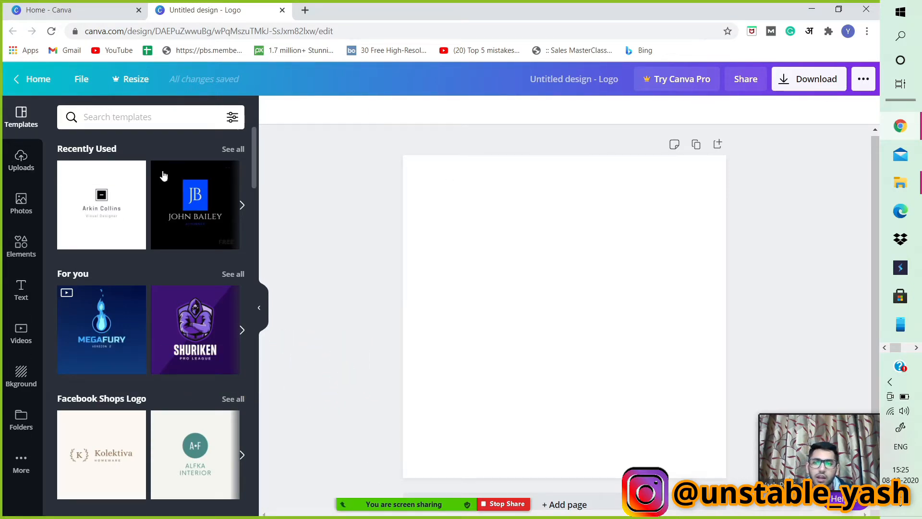
Browse the logo template categories and open the full Fashion Logo template collection.
scroll(159, 192, "down", 3)
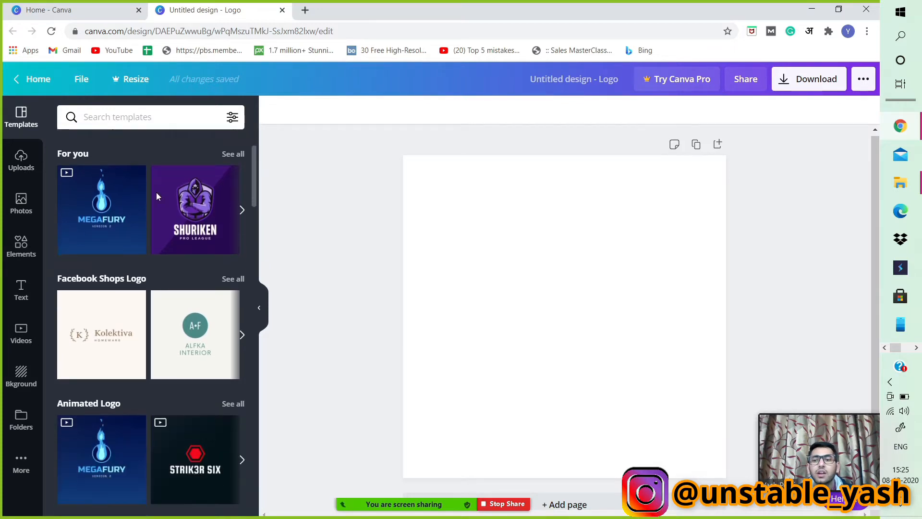
scroll(156, 193, "down", 5)
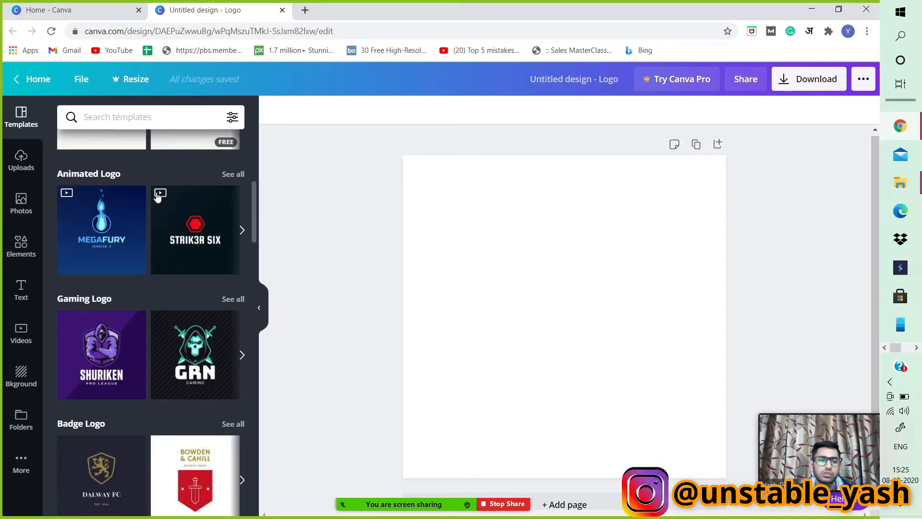
scroll(157, 194, "down", 6)
scroll(156, 197, "up", 5)
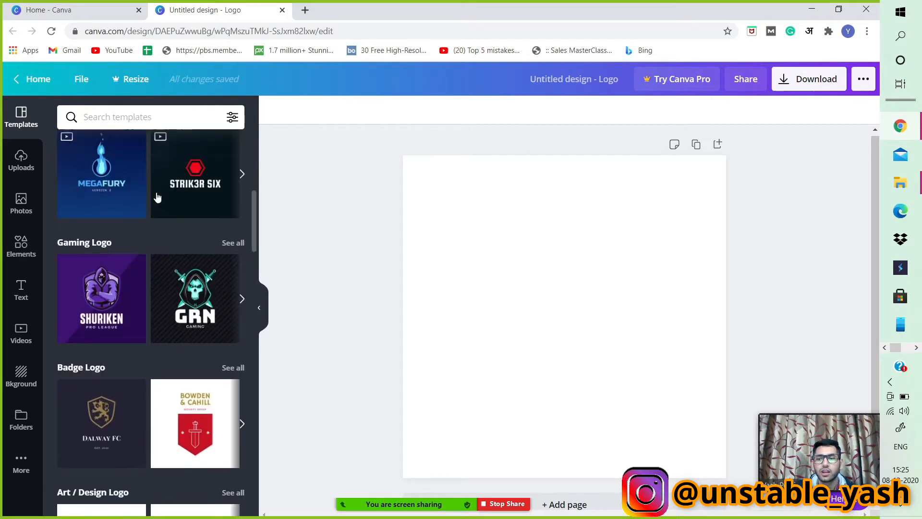
scroll(157, 197, "up", 8)
scroll(140, 211, "down", 3)
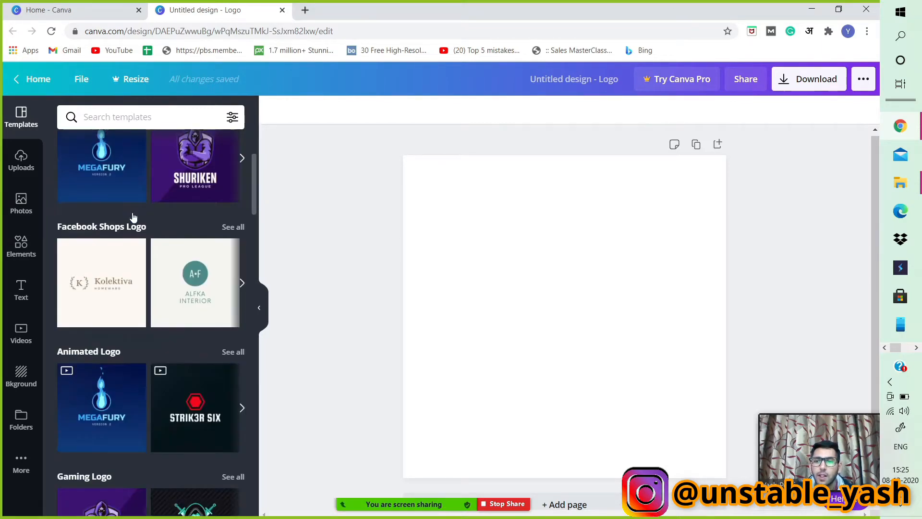
scroll(132, 221, "up", 4)
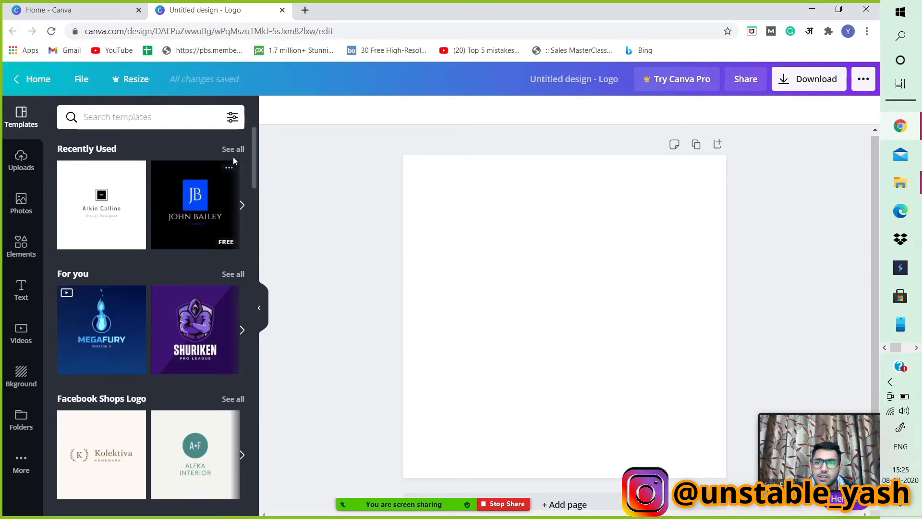
scroll(168, 271, "down", 8)
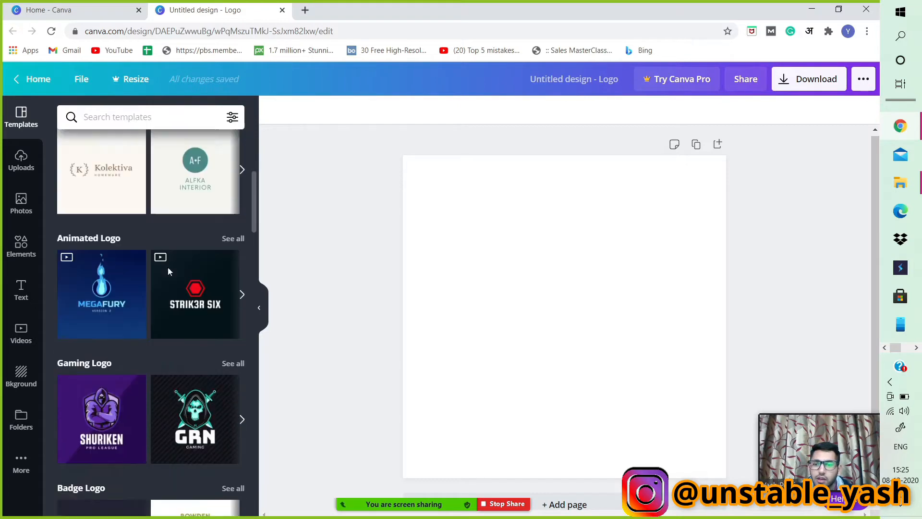
scroll(168, 272, "down", 3)
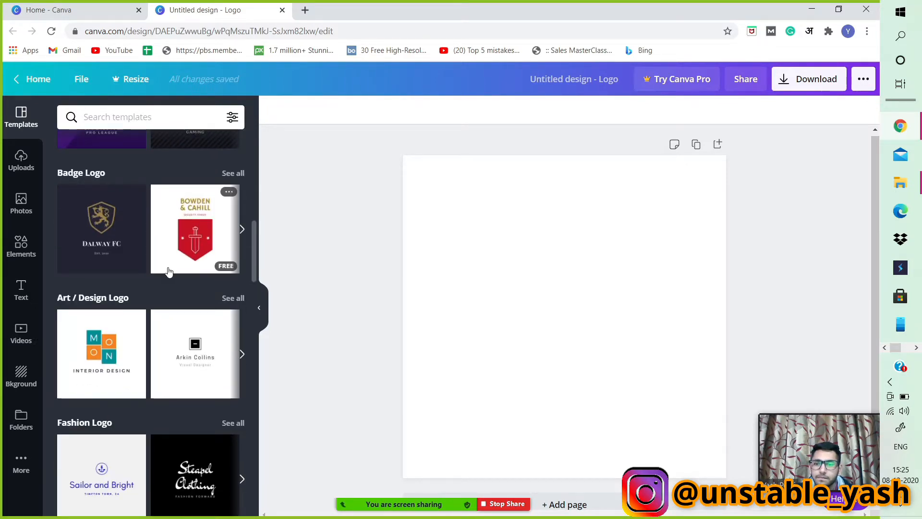
scroll(168, 272, "down", 3)
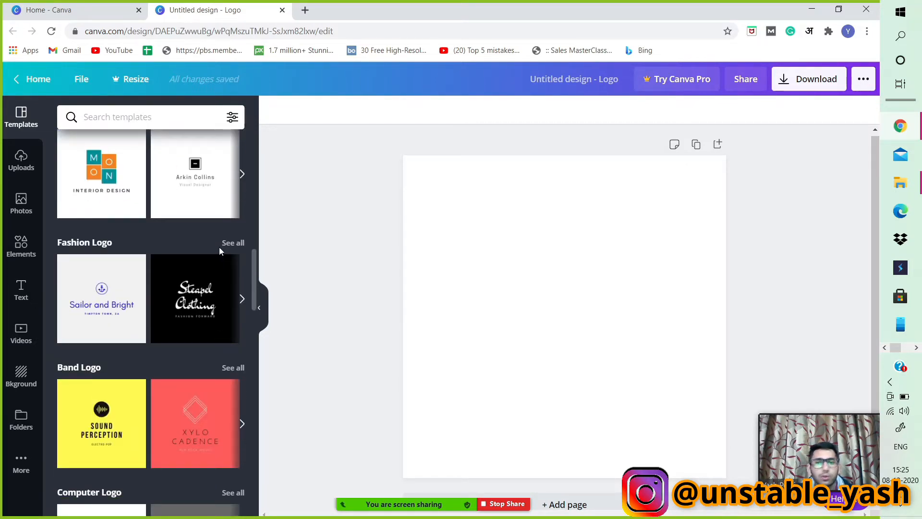
left_click(233, 243)
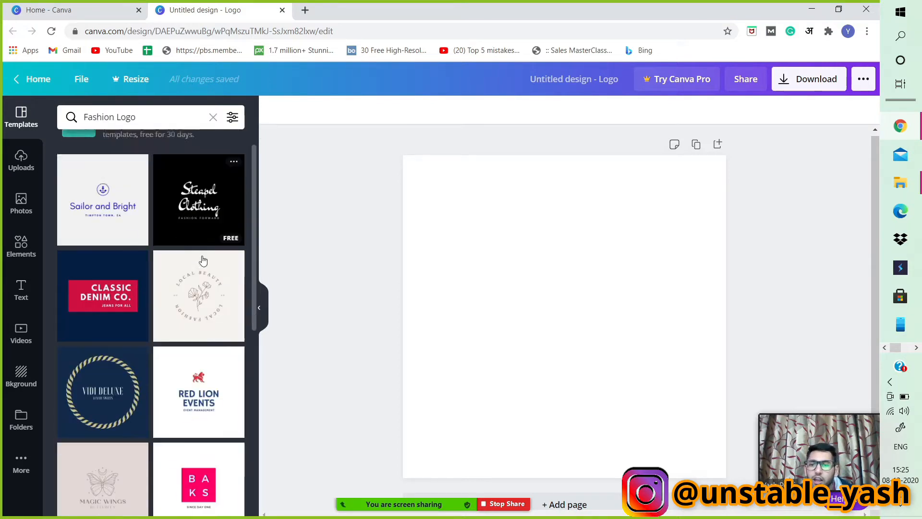
Apply the Red Lion Events fashion logo template to the blank page.
scroll(202, 260, "down", 2)
scroll(202, 260, "down", 1)
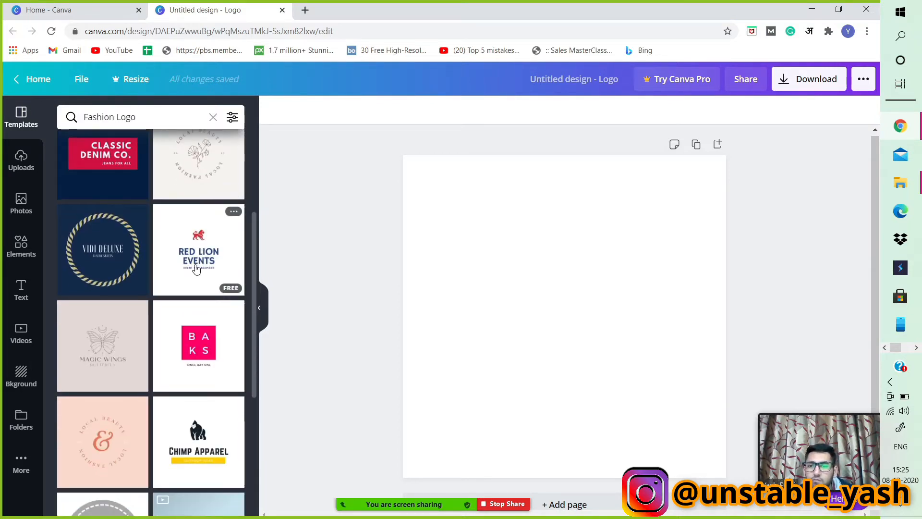
left_click(201, 254)
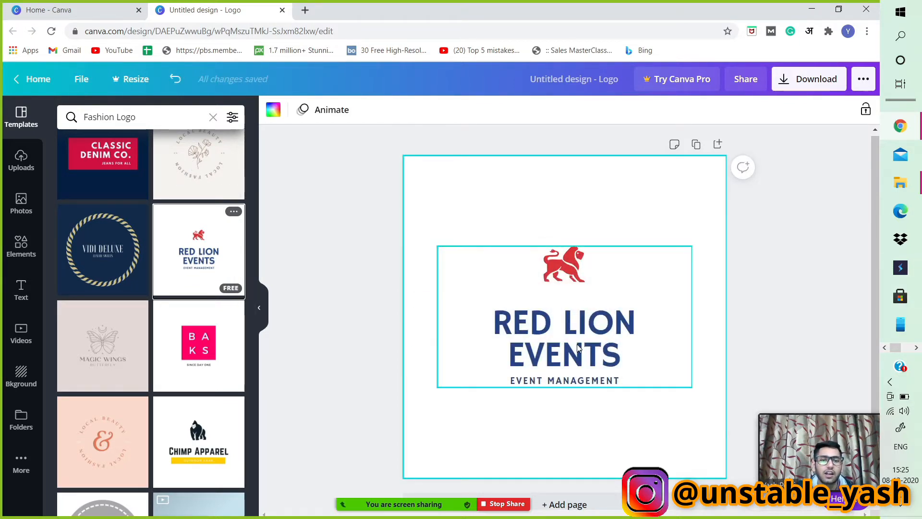
Look over the Fashion Logo templates and the applied logo group on the page.
scroll(150, 191, "up", 3)
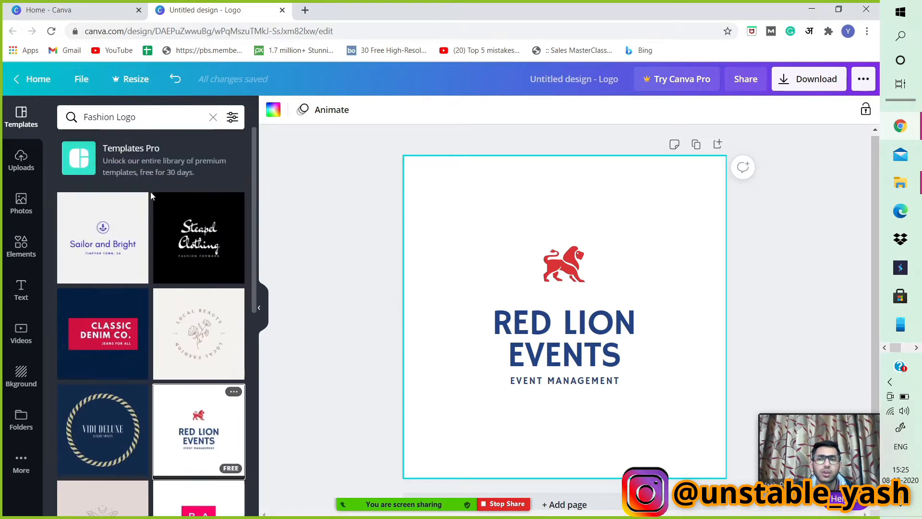
scroll(150, 192, "down", 6)
scroll(151, 191, "up", 6)
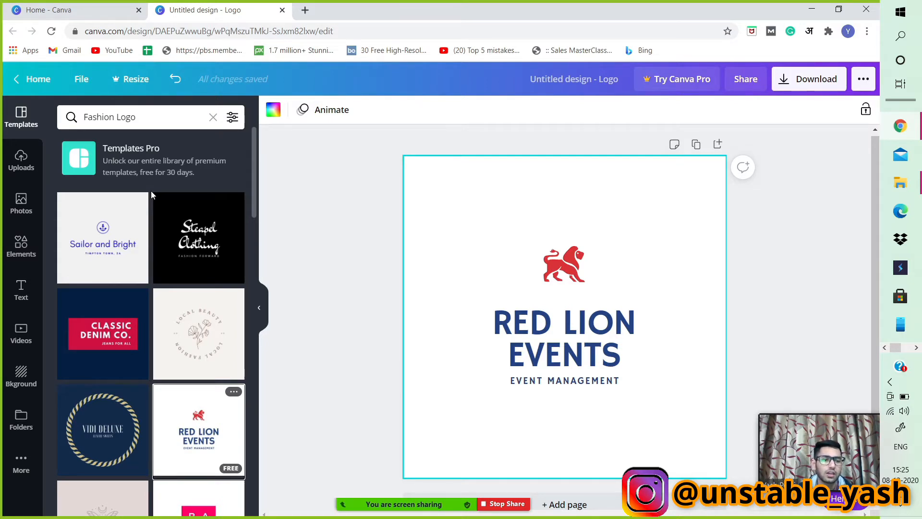
left_click_drag(820, 414, 803, 398)
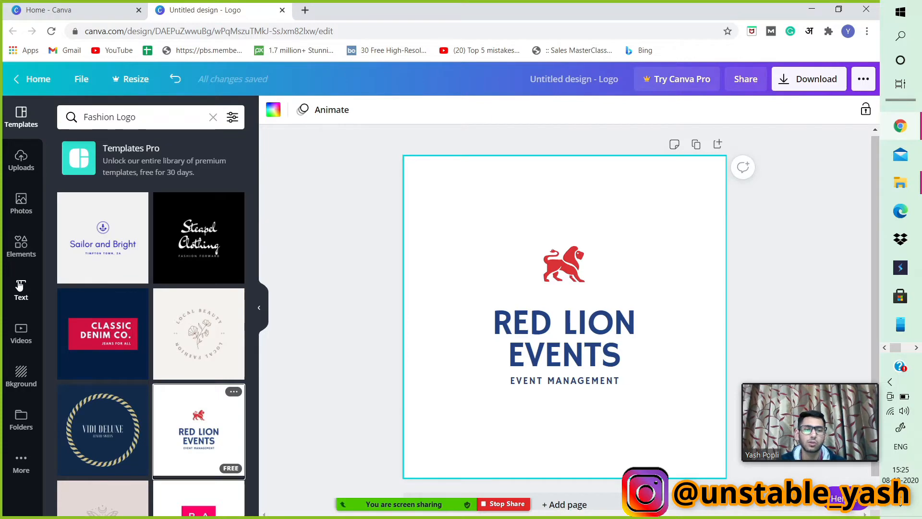
left_click(580, 300)
scroll(99, 265, "down", 7)
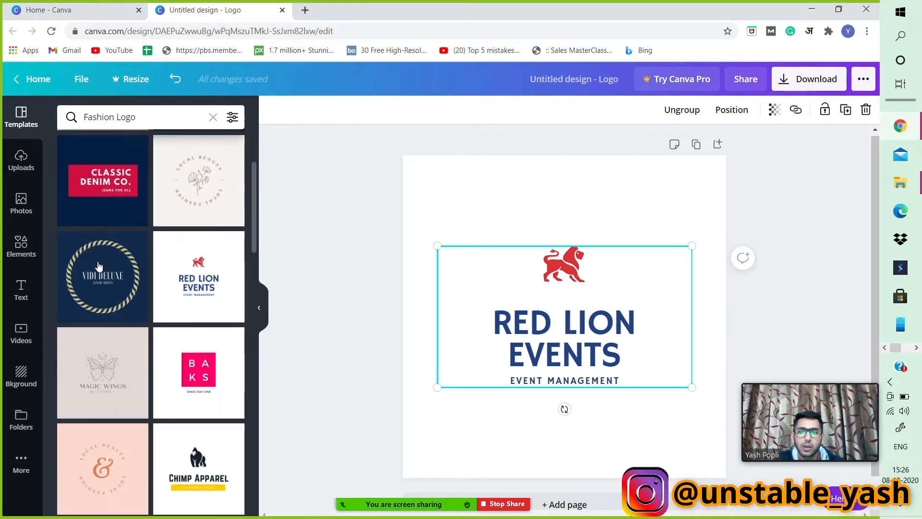
scroll(99, 266, "up", 7)
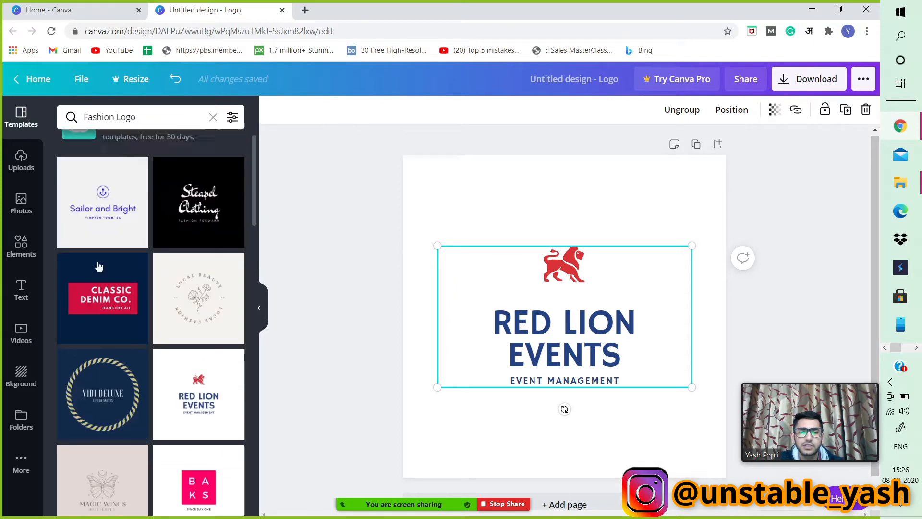
Add a second page and apply the Classic Denim Co. template to it.
left_click(718, 144)
left_click(96, 331)
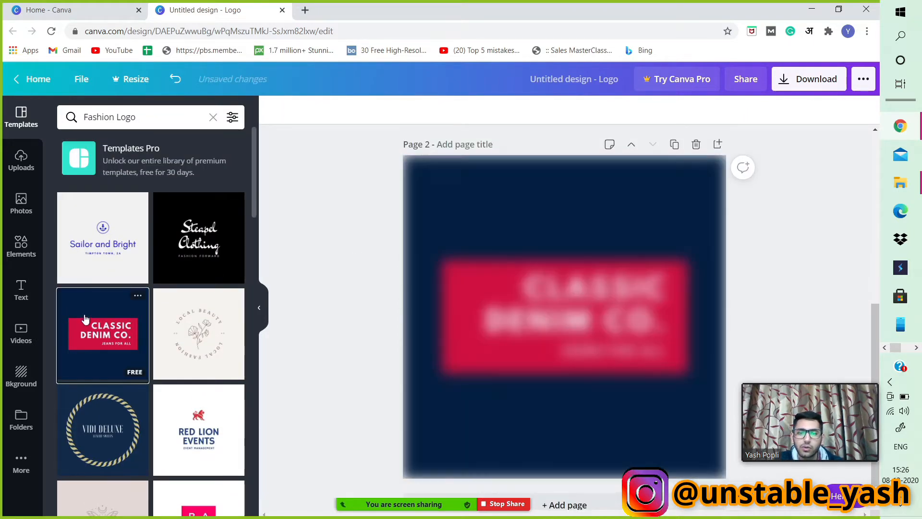
Add a third page and apply the Local Beauty floral template to it.
left_click(718, 144)
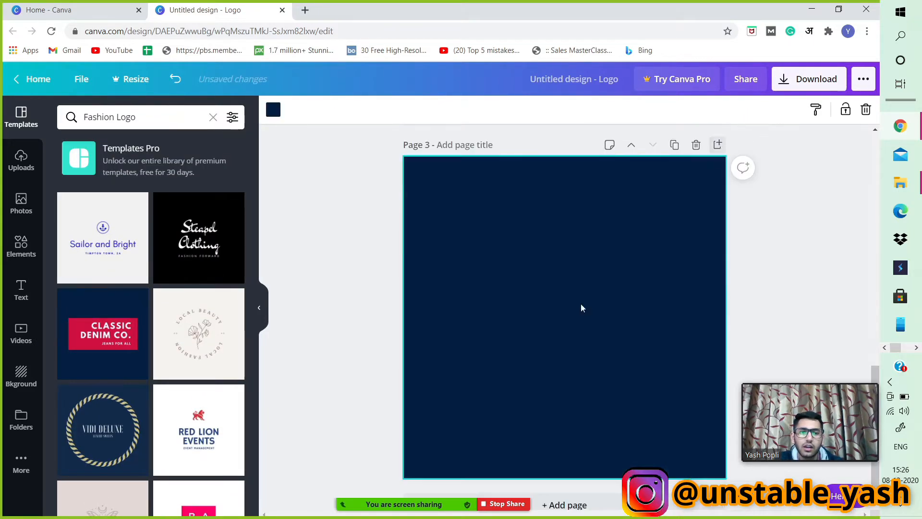
left_click(219, 332)
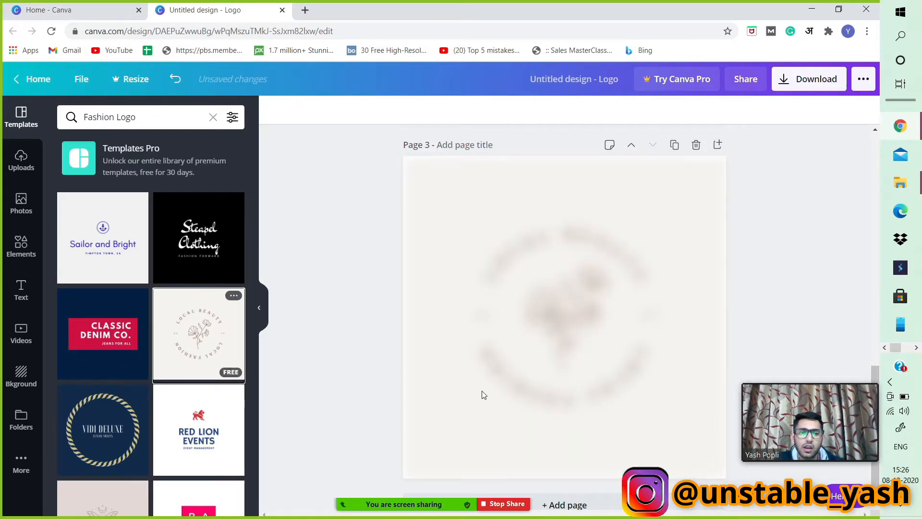
Upload the image "Pictures of Deep Space-737842" from the Downloads folder on New Volume (D:) to the design's uploads.
scroll(502, 342, "up", 10)
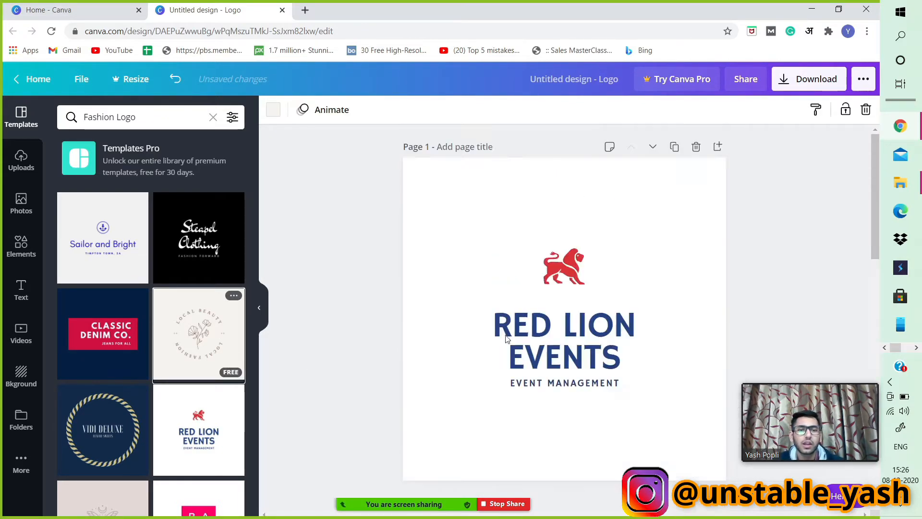
left_click(465, 196)
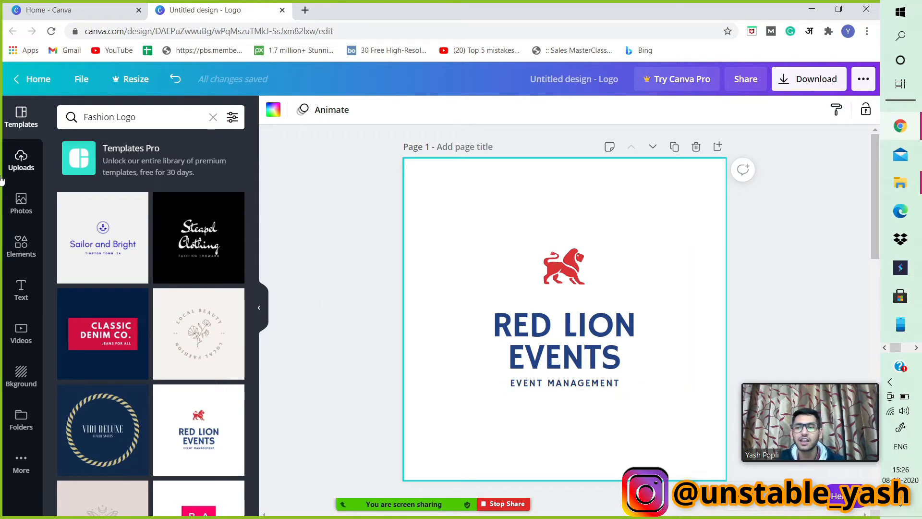
left_click(4, 161)
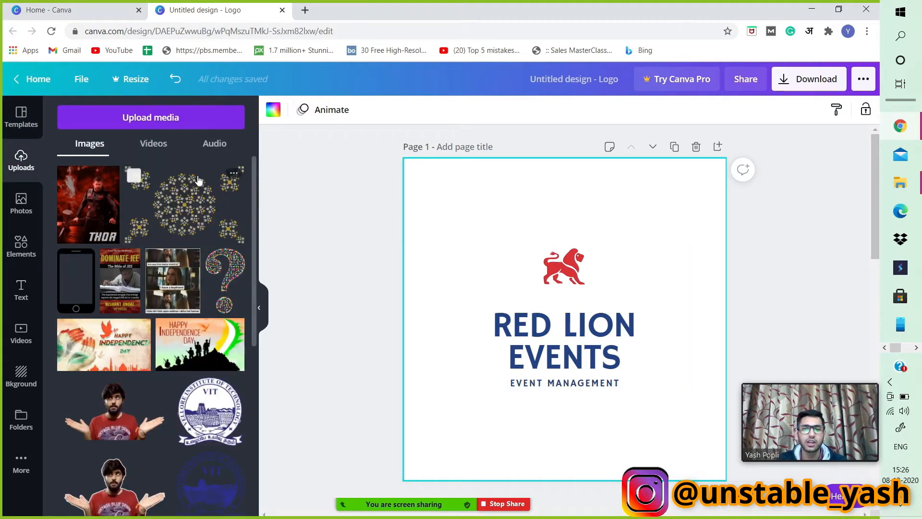
left_click(158, 117)
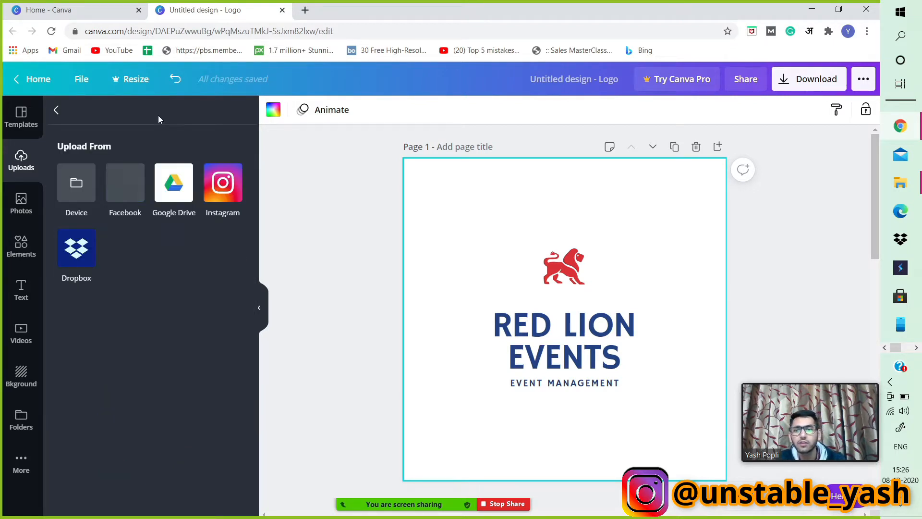
left_click(89, 191)
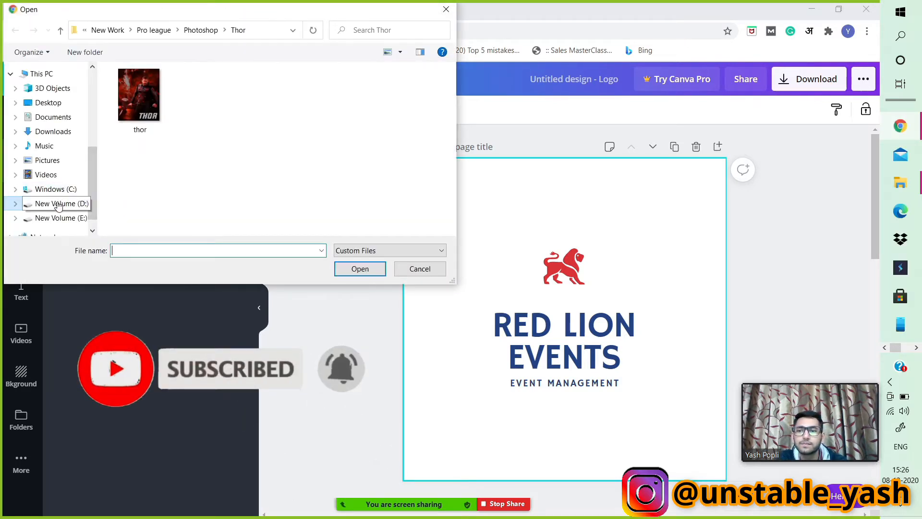
left_click(36, 210)
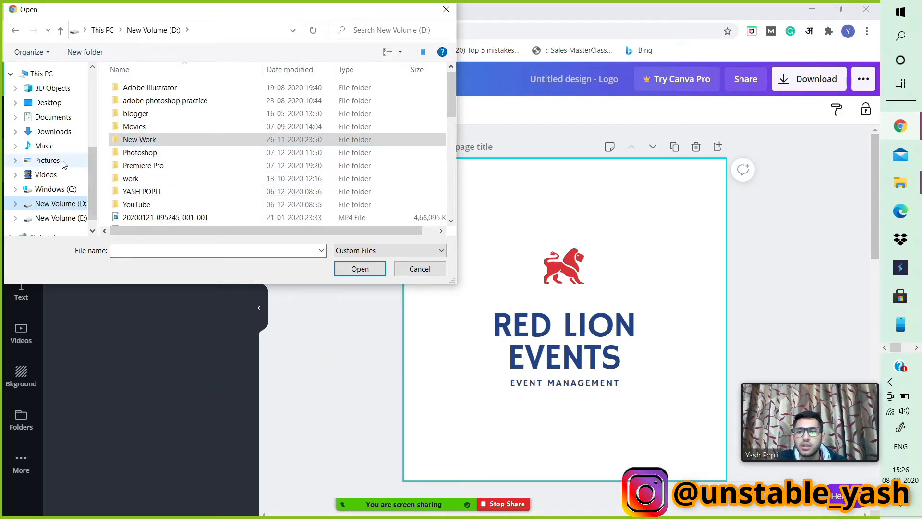
left_click(54, 135)
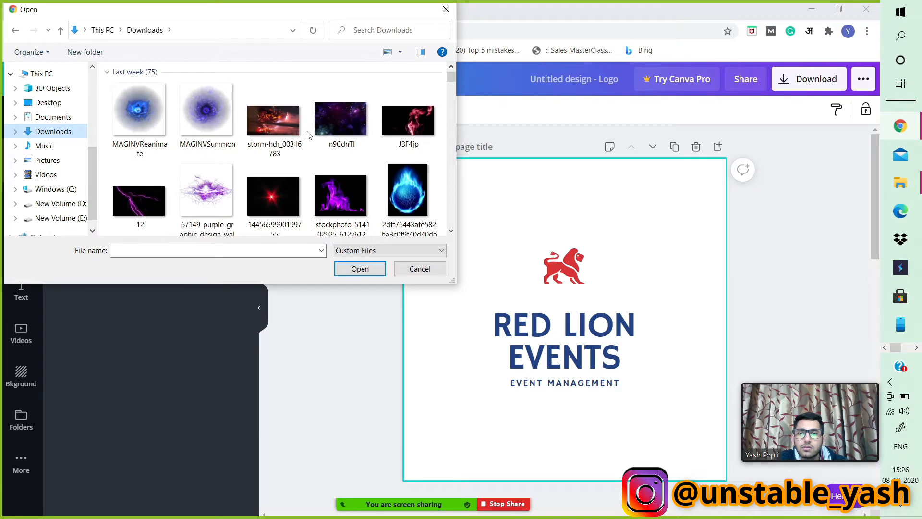
scroll(317, 128, "down", 2)
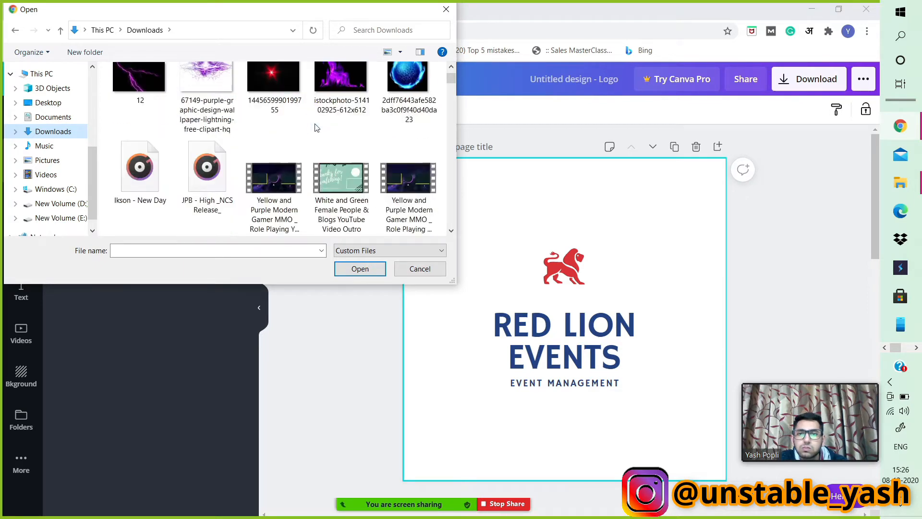
scroll(316, 127, "down", 3)
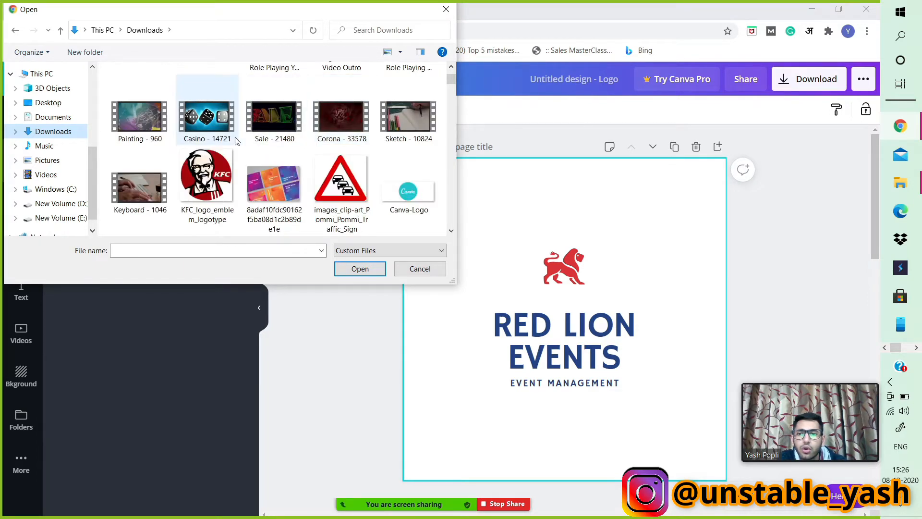
scroll(232, 142, "down", 3)
scroll(233, 141, "down", 2)
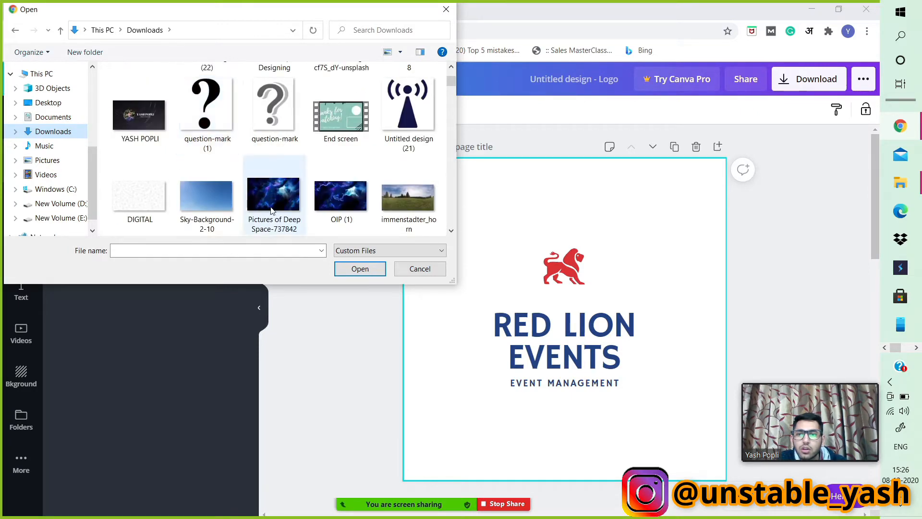
double_click(275, 211)
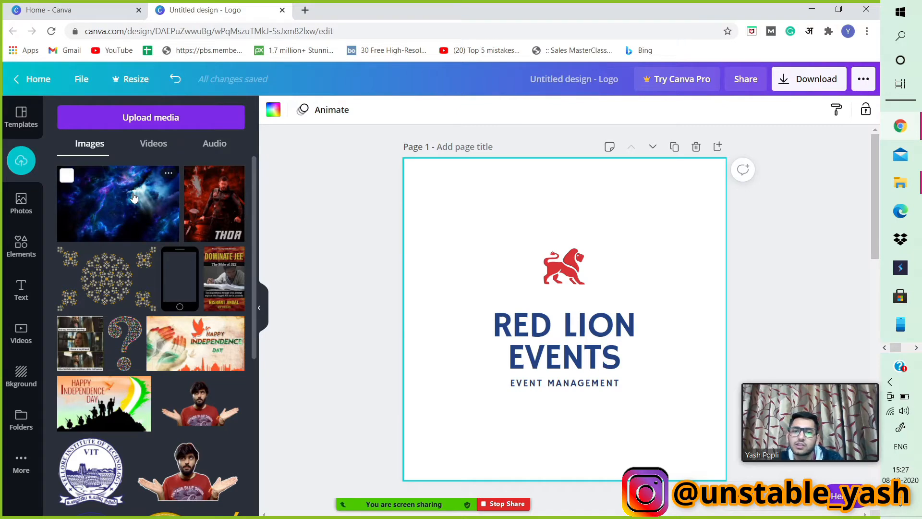
left_click(132, 192)
left_click_drag(519, 302, 566, 220)
left_click(180, 278)
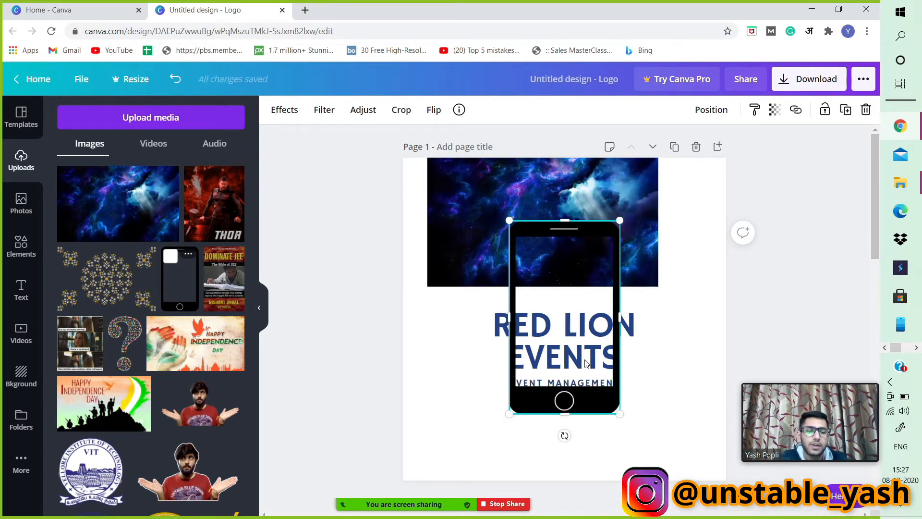
key("Delete")
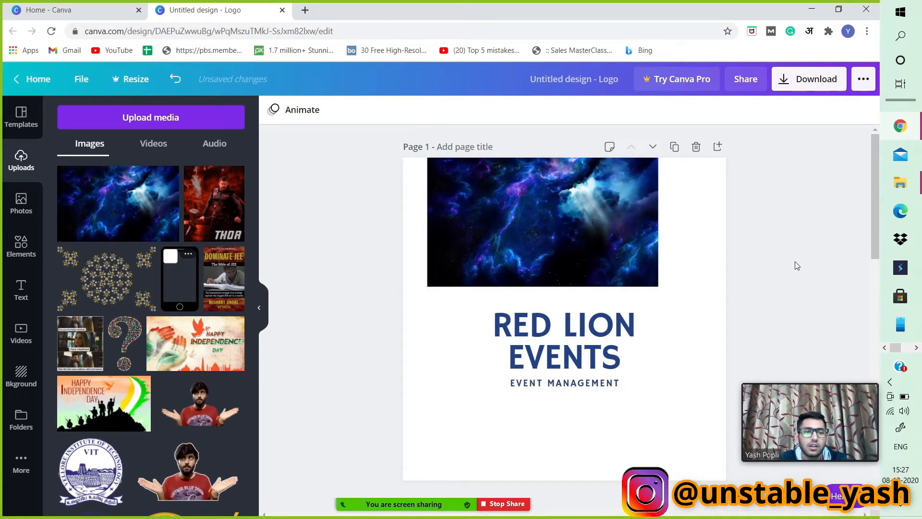
left_click(614, 232)
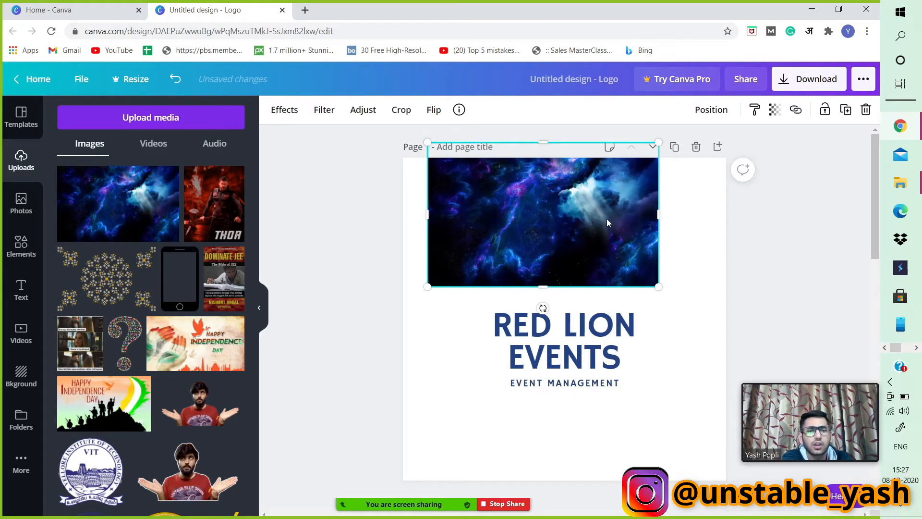
key("Delete")
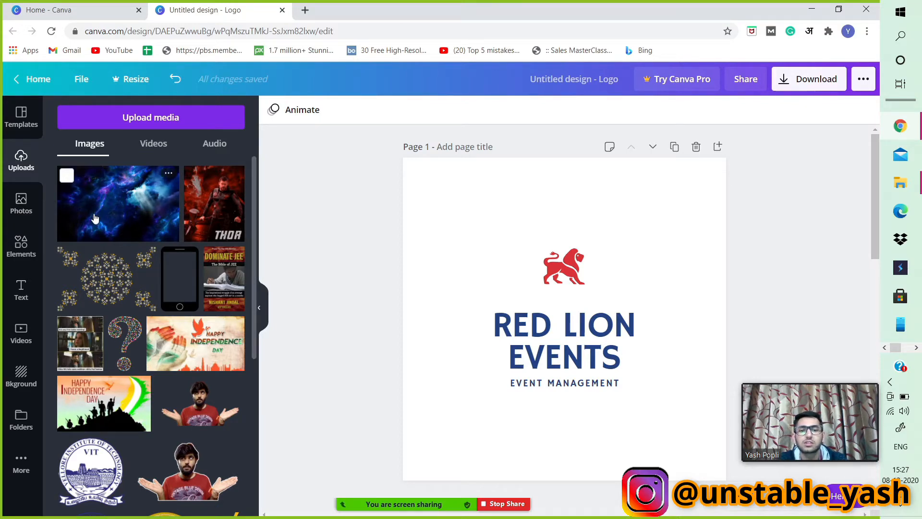
left_click(12, 211)
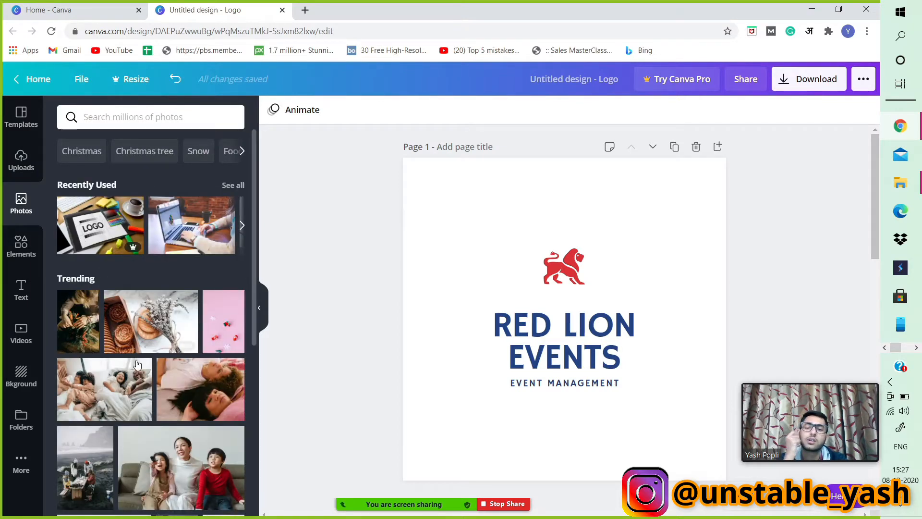
scroll(137, 365, "down", 3)
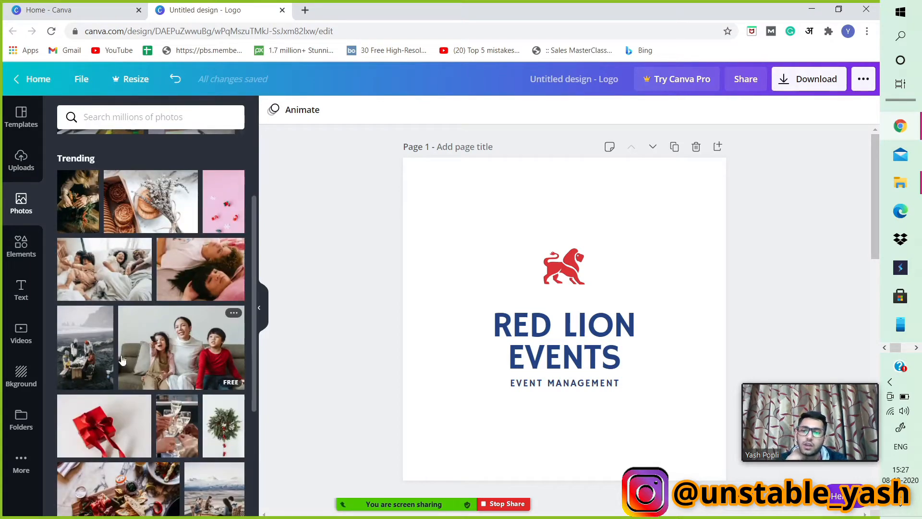
left_click(88, 356)
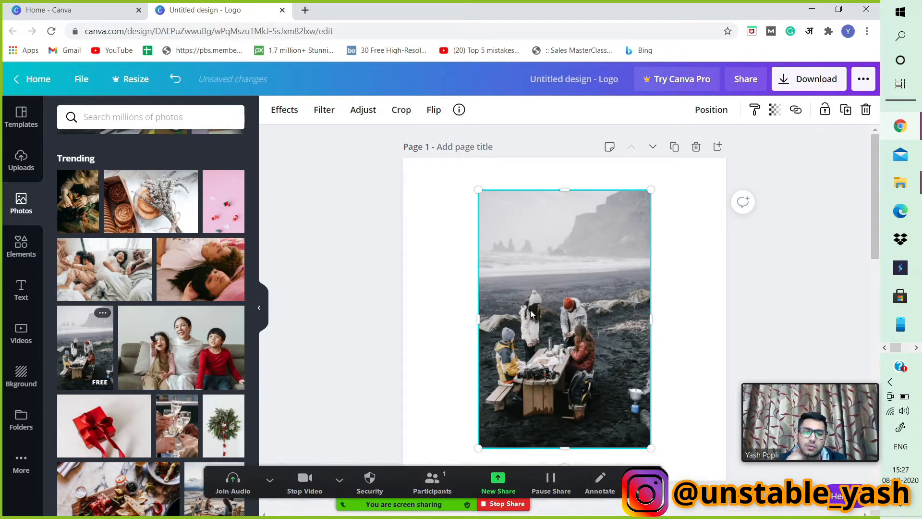
left_click_drag(531, 314, 465, 280)
left_click_drag(573, 421, 498, 306)
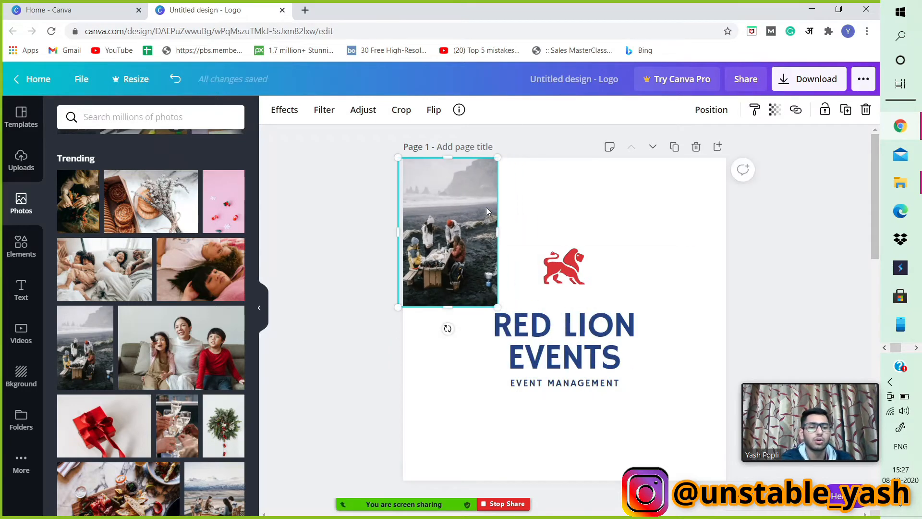
key("Delete")
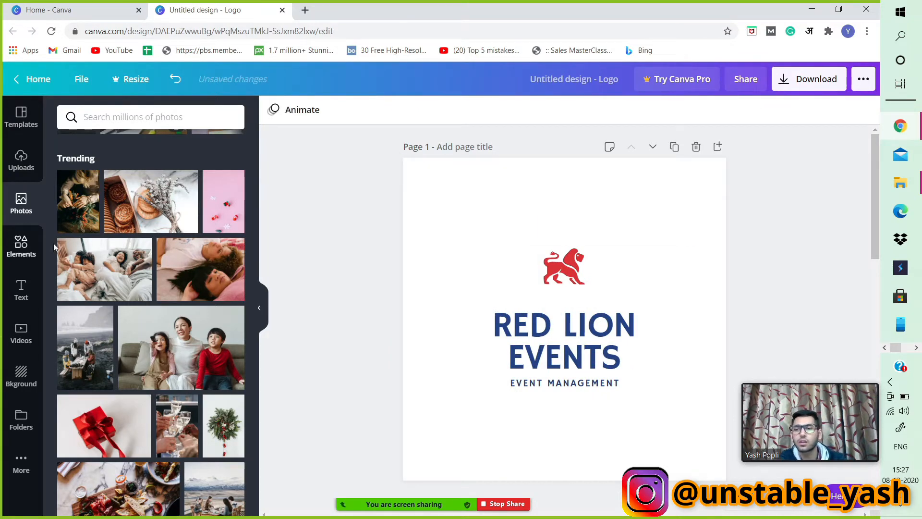
Search photos for christmas and add the red Christmas tree photo to page 1, moving it to the top.
left_click(167, 117)
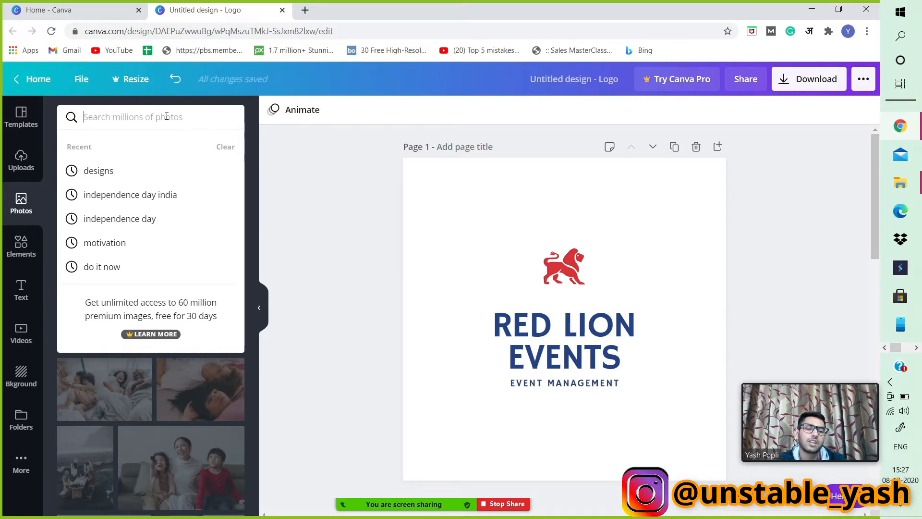
type("chri")
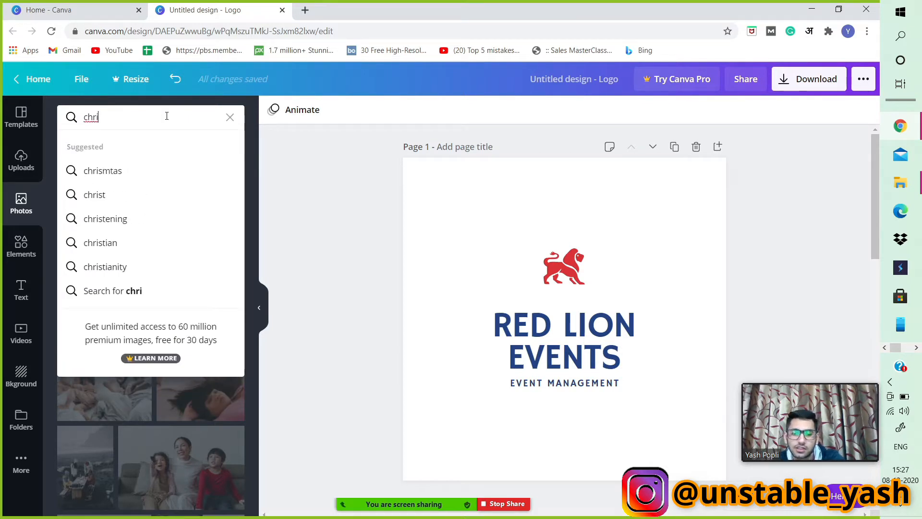
type("stmas")
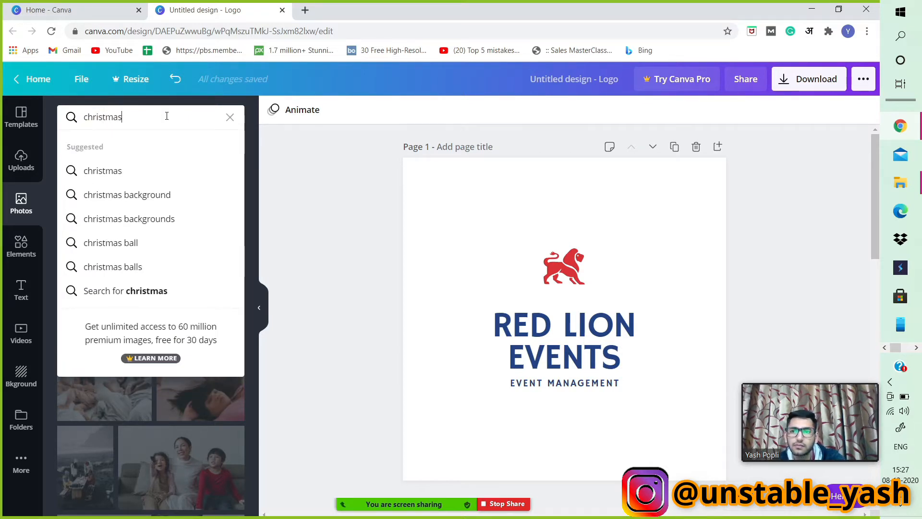
key("Return")
scroll(149, 240, "down", 1)
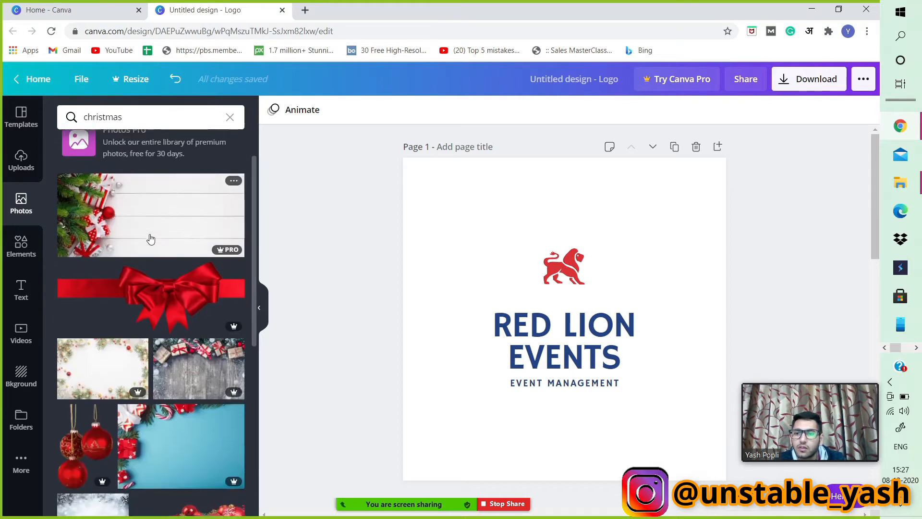
scroll(180, 246, "up", 1)
scroll(179, 250, "down", 2)
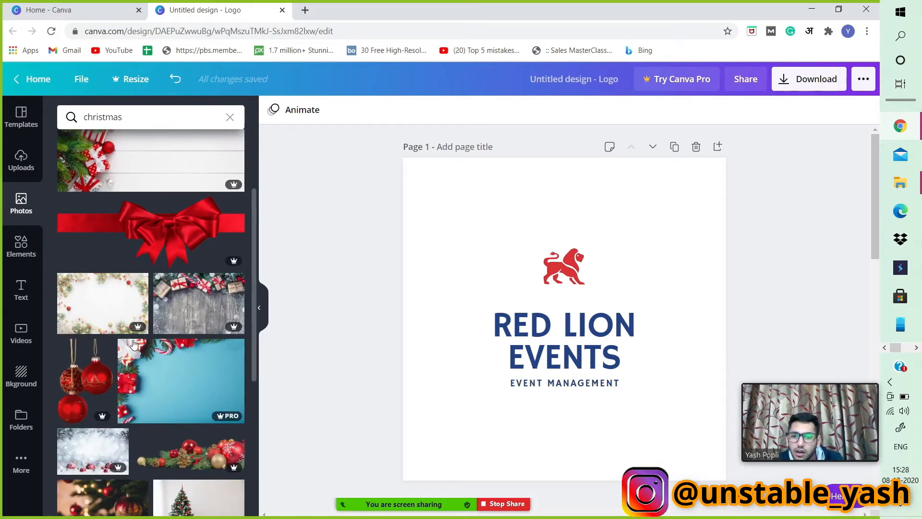
scroll(134, 346, "up", 2)
scroll(127, 355, "down", 1)
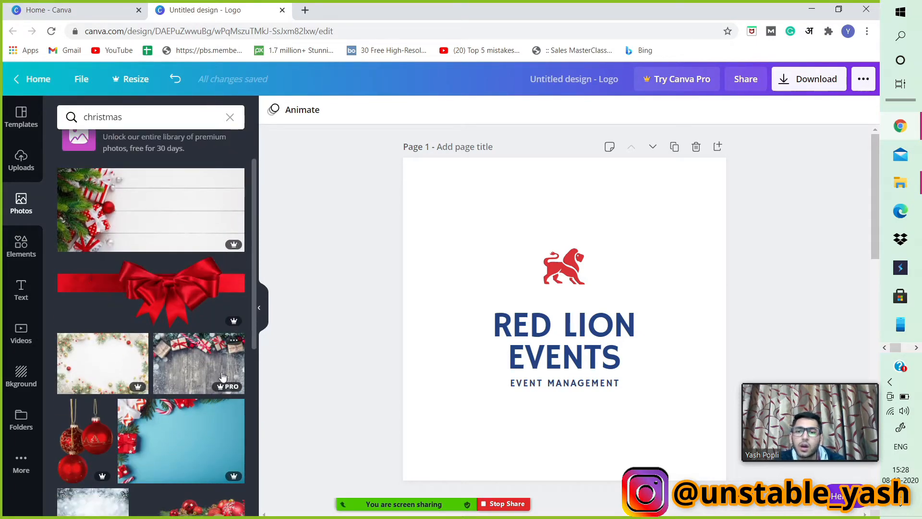
scroll(222, 378, "down", 1)
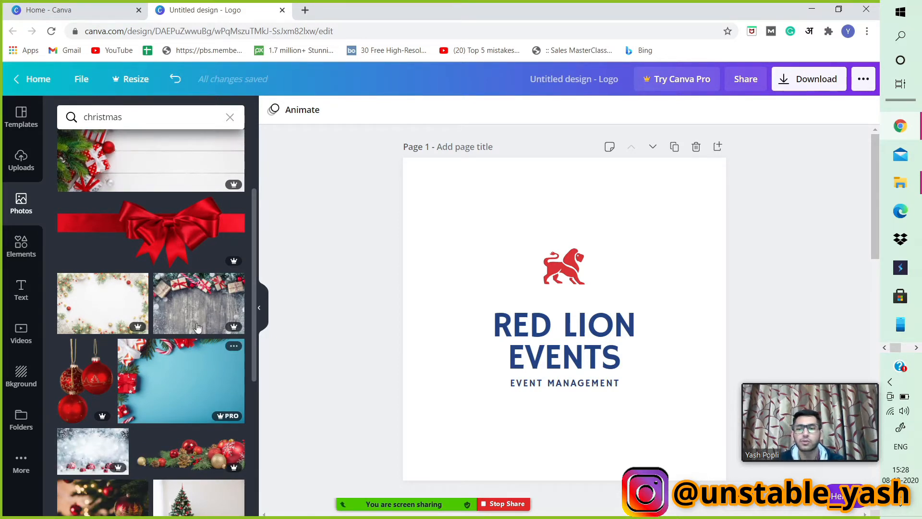
scroll(183, 307, "down", 7)
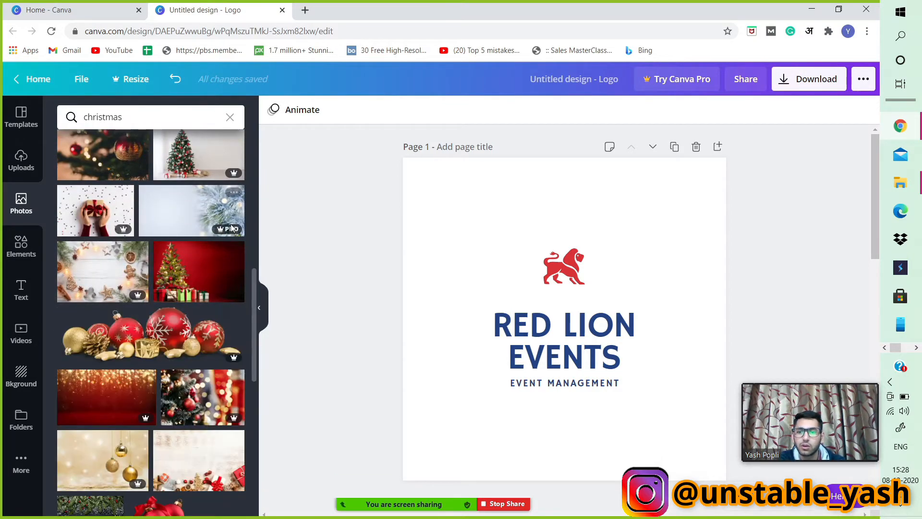
left_click(202, 284)
left_click_drag(529, 317, 517, 213)
scroll(144, 284, "up", 3)
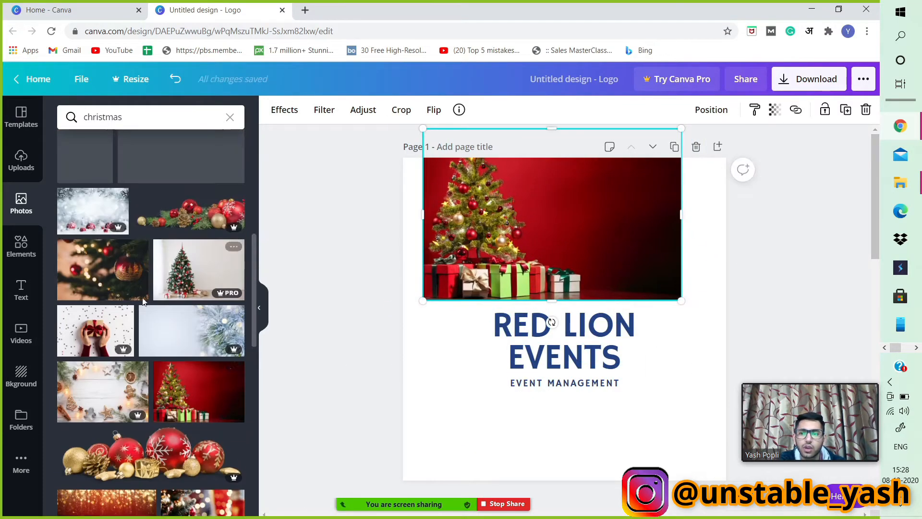
left_click(93, 211)
left_click_drag(592, 311, 578, 344)
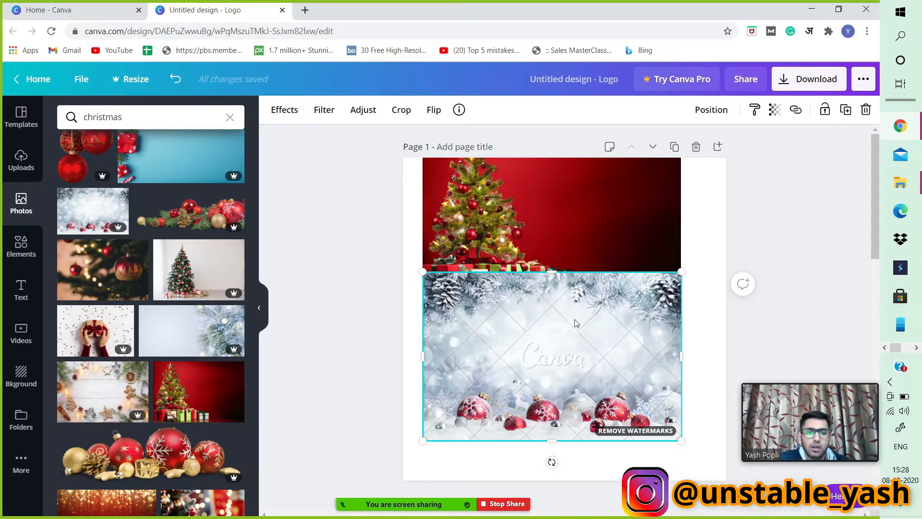
key("Delete")
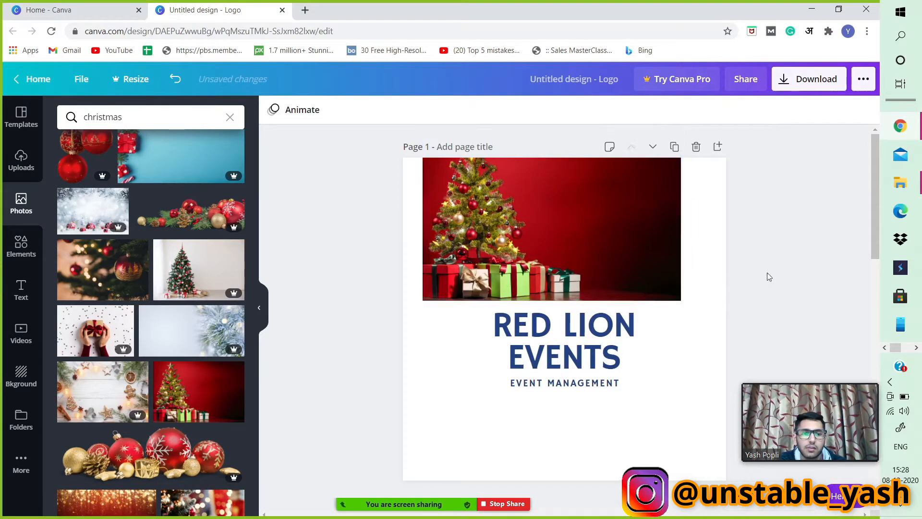
Set the red Christmas tree photo as the background of page 1 behind the Red Lion logo.
left_click_drag(647, 239, 636, 277)
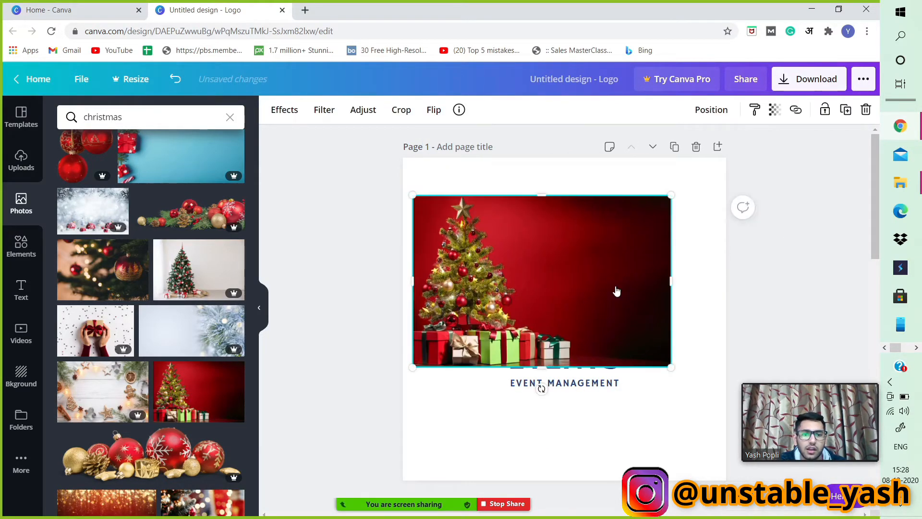
right_click(616, 264)
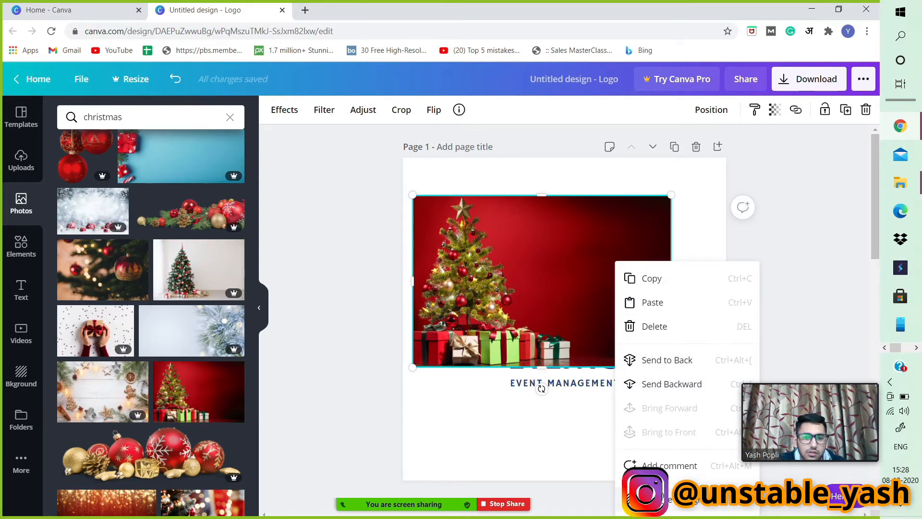
left_click(667, 508)
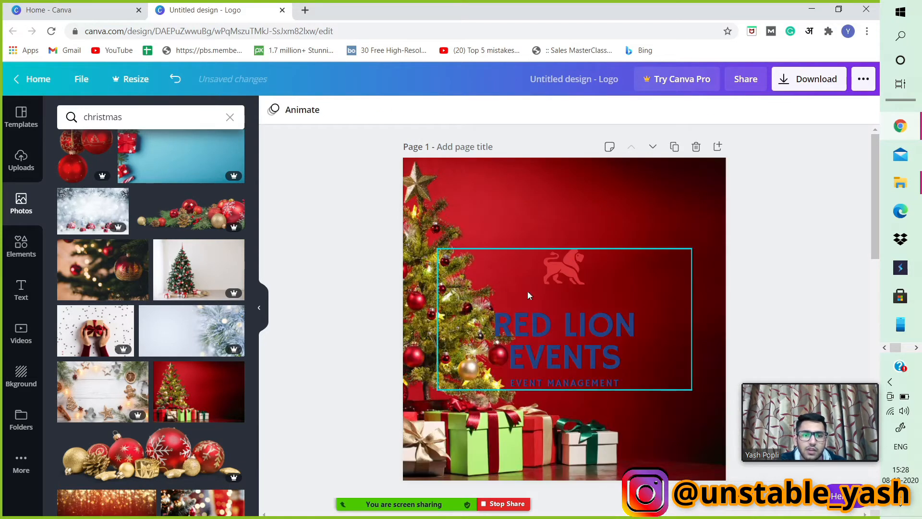
mouse_move(503, 498)
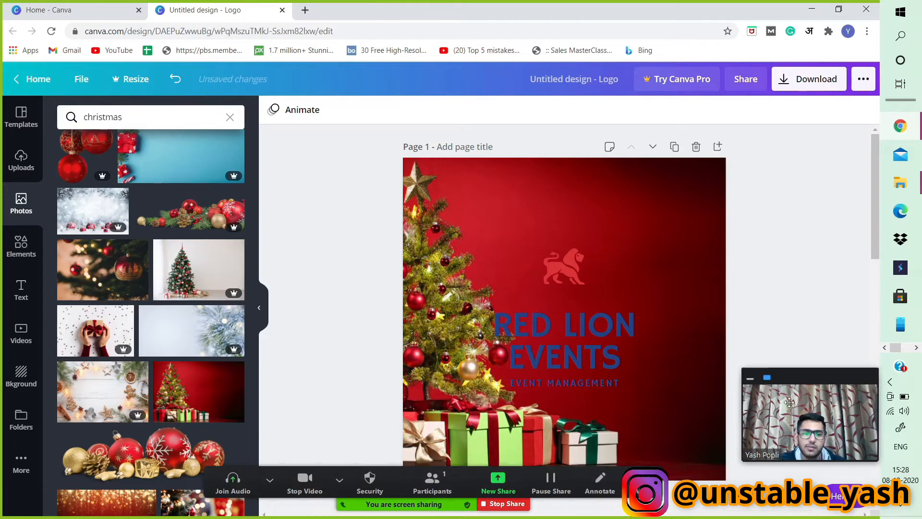
Delete the Christmas tree background photo from page 1.
left_click(332, 480)
left_click(713, 61)
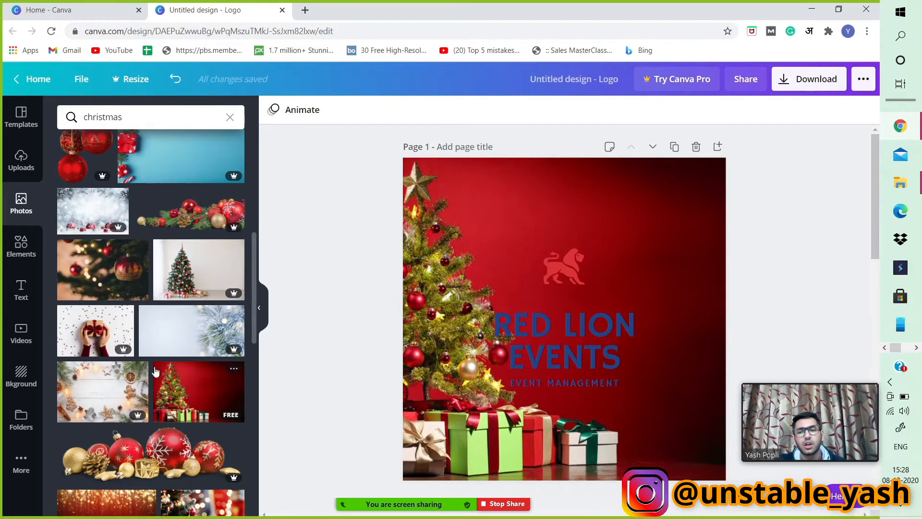
left_click(718, 211)
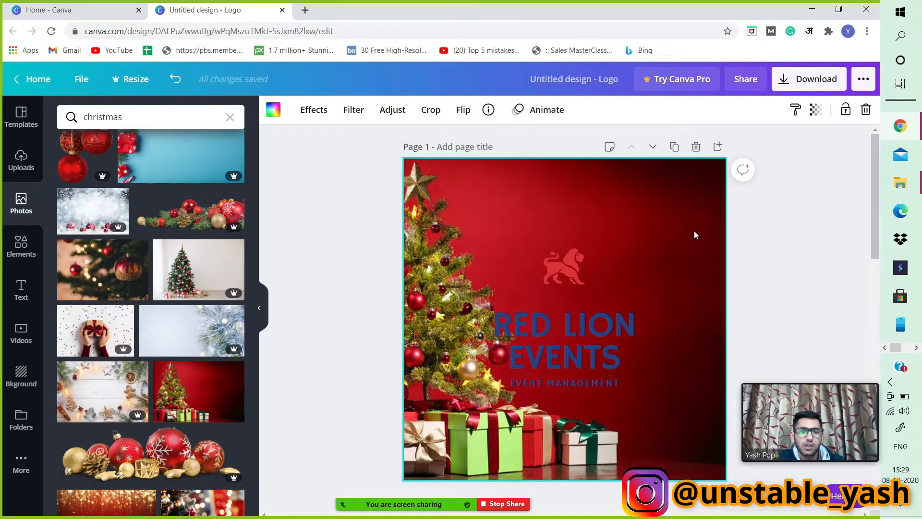
key("Delete")
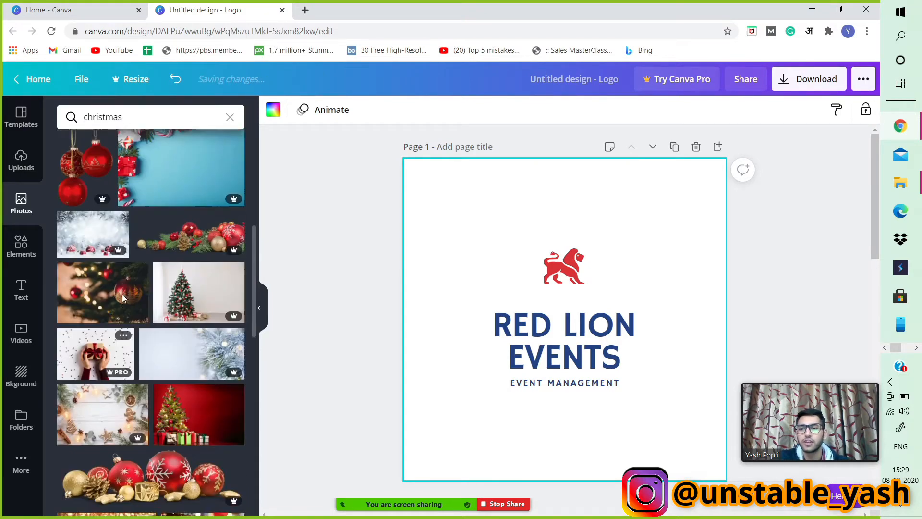
Add the Christmas bear sticker from the featured elements and shrink it near page 1's upper-left corner.
scroll(122, 299, "up", 5)
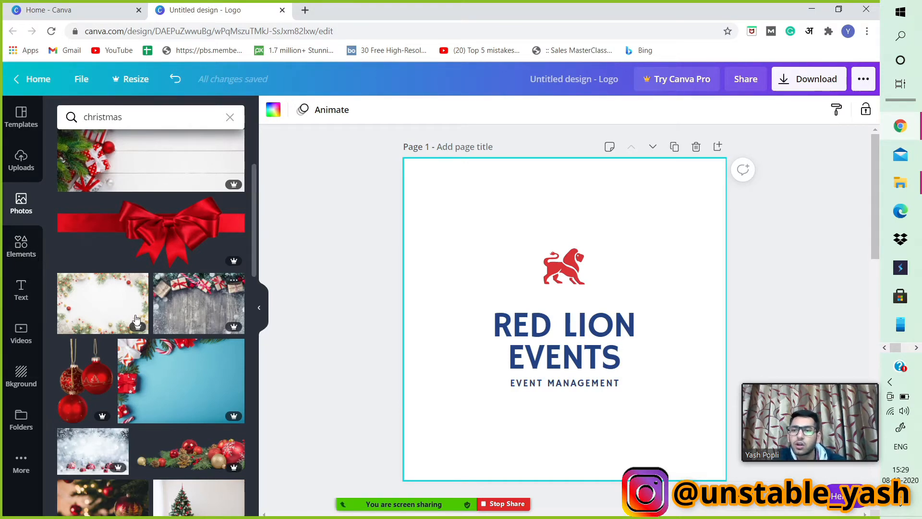
scroll(157, 192, "up", 3)
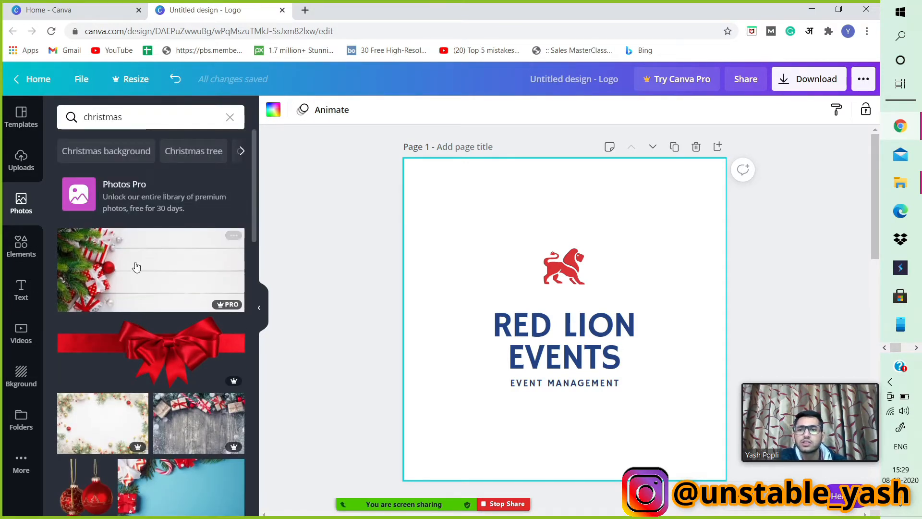
left_click(27, 247)
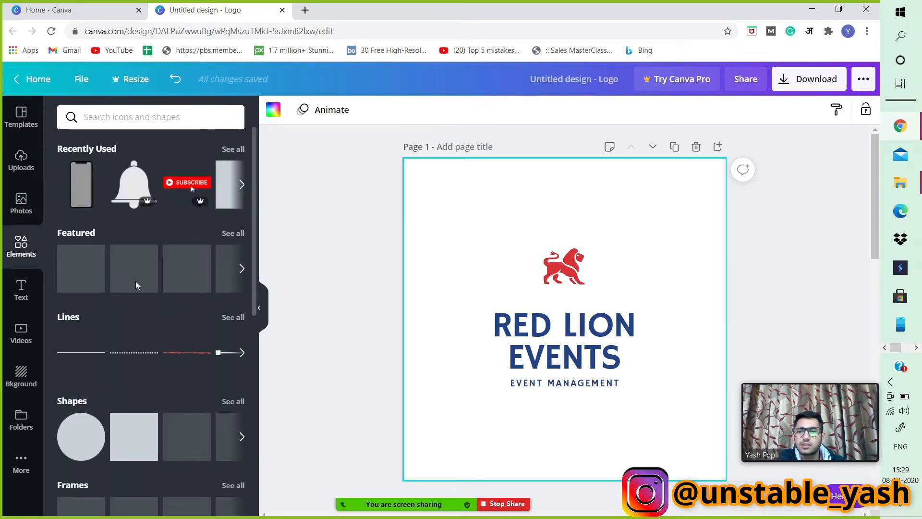
scroll(137, 283, "down", 2)
scroll(140, 284, "up", 2)
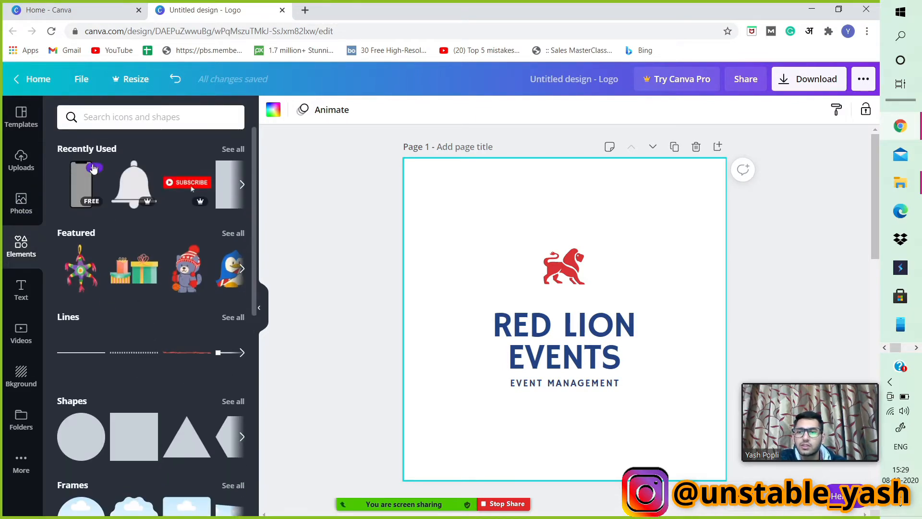
left_click(230, 235)
scroll(202, 308, "down", 2)
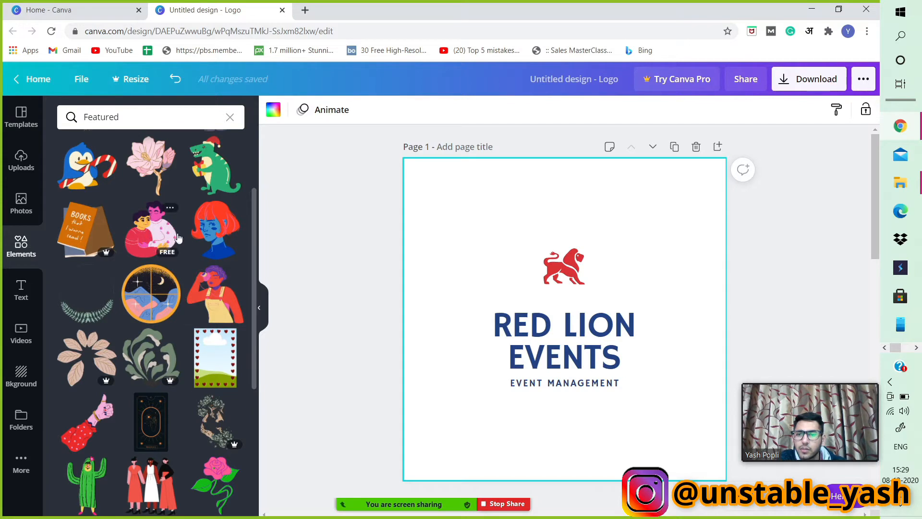
scroll(134, 220, "up", 3)
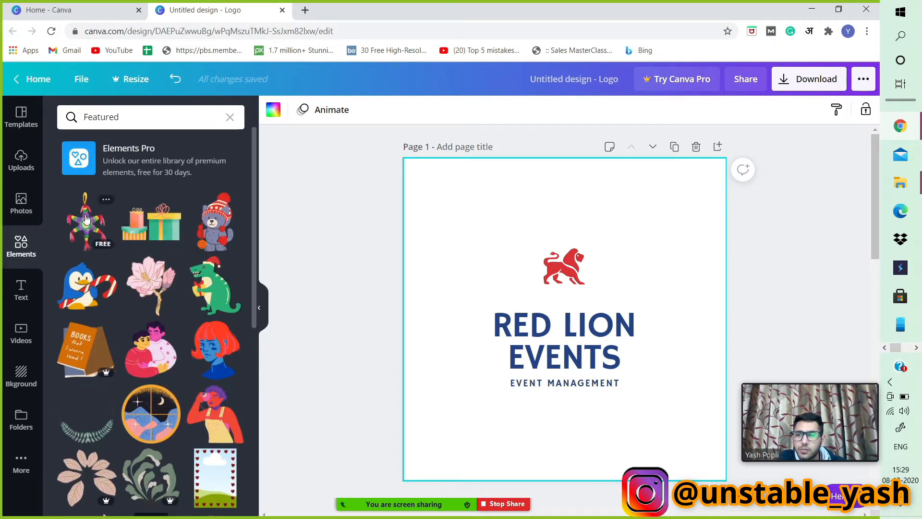
left_click(223, 229)
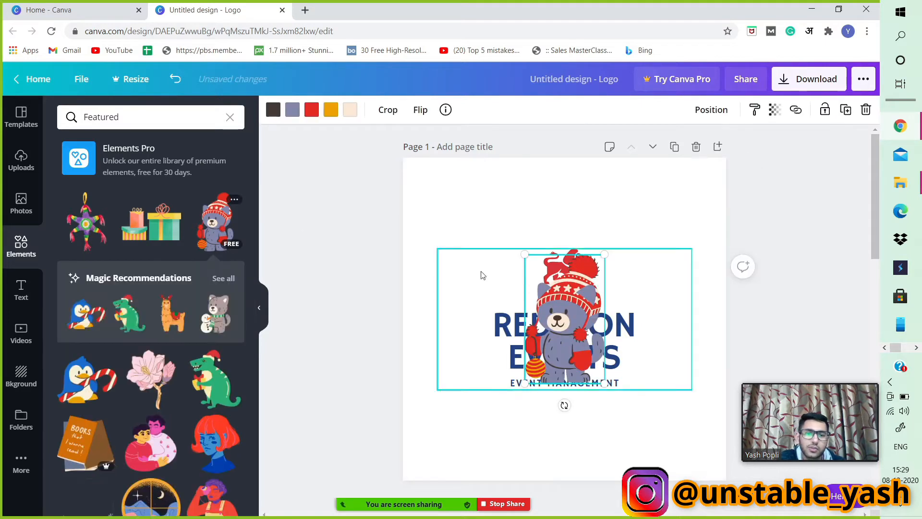
left_click_drag(554, 327, 481, 240)
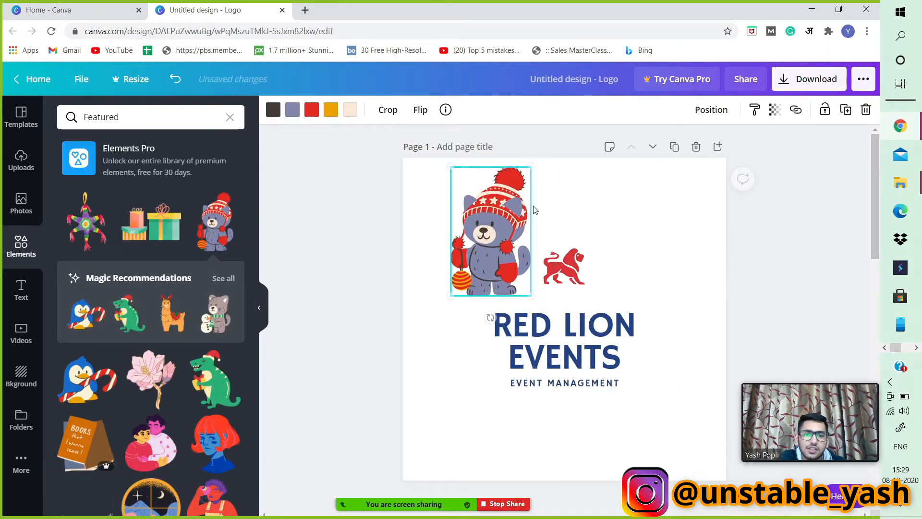
left_click_drag(527, 172, 505, 206)
left_click_drag(487, 254, 470, 226)
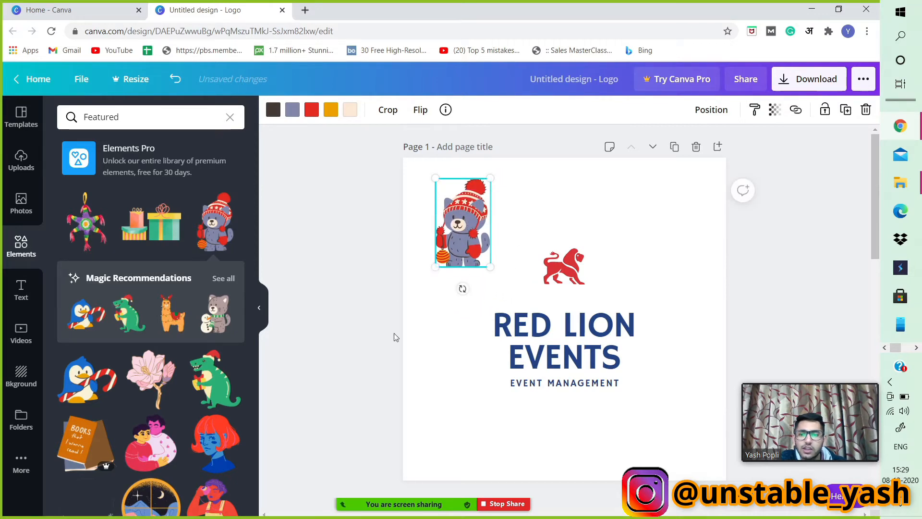
Add the green dinosaur sticker and shrink it into the lower-left corner of page 1.
left_click(216, 379)
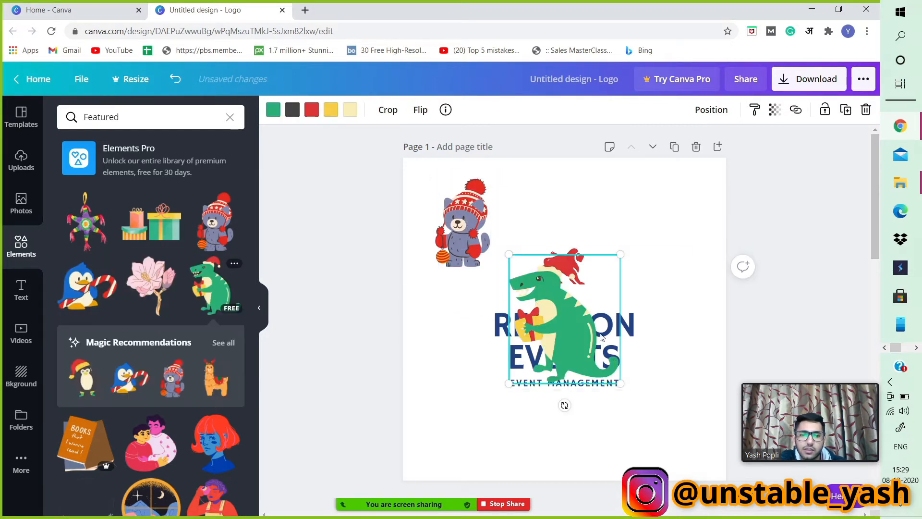
left_click_drag(533, 368, 435, 459)
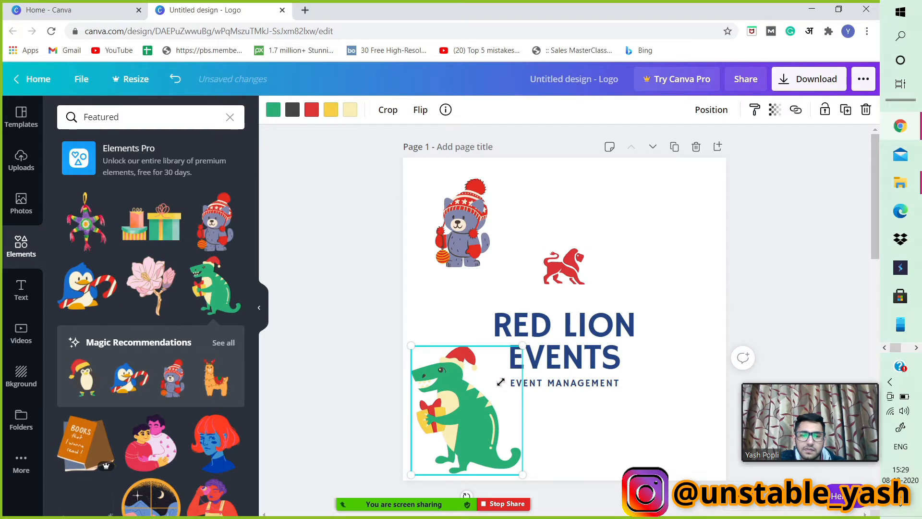
left_click_drag(501, 382, 483, 391)
left_click_drag(448, 438, 451, 431)
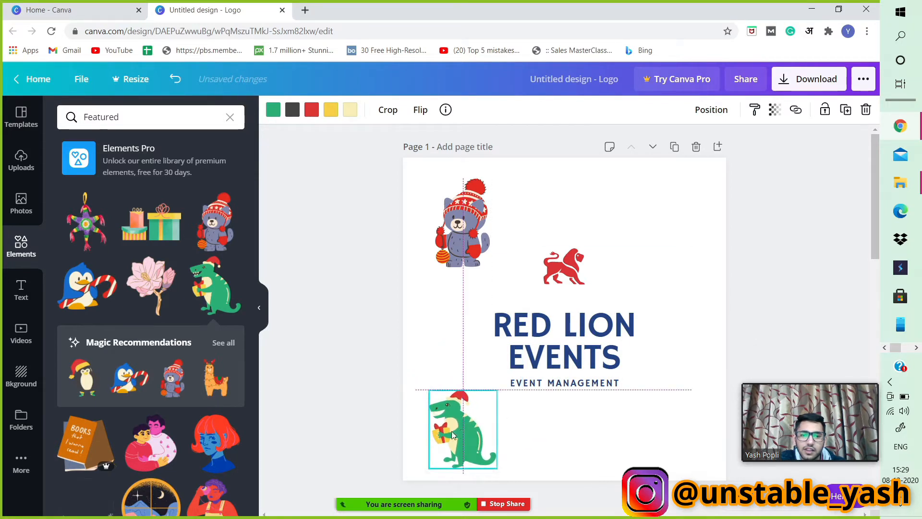
Add the penguin with candy cane sticker and place it, slightly smaller, near the upper-right corner.
left_click(87, 286)
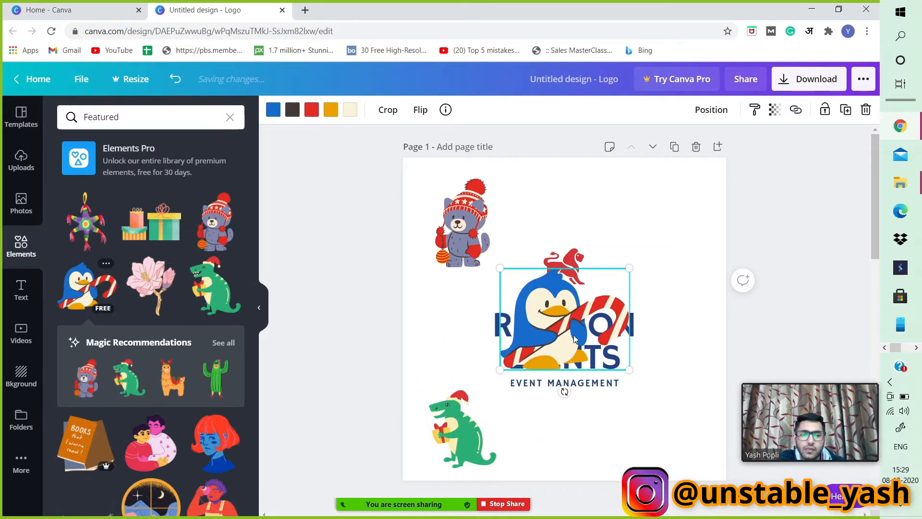
left_click_drag(574, 335, 676, 239)
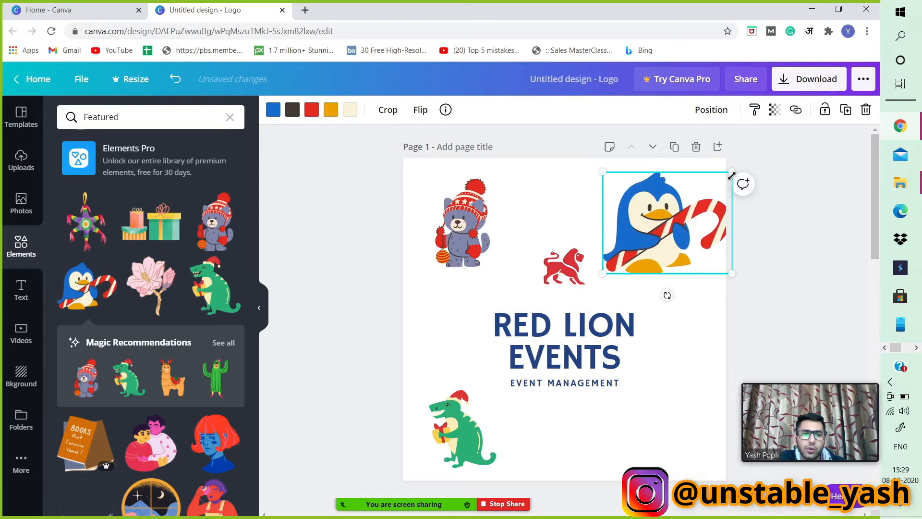
left_click_drag(732, 176, 704, 193)
Search elements for cat, add the grey sitting cat, and shrink it into the lower-right corner.
left_click(210, 121)
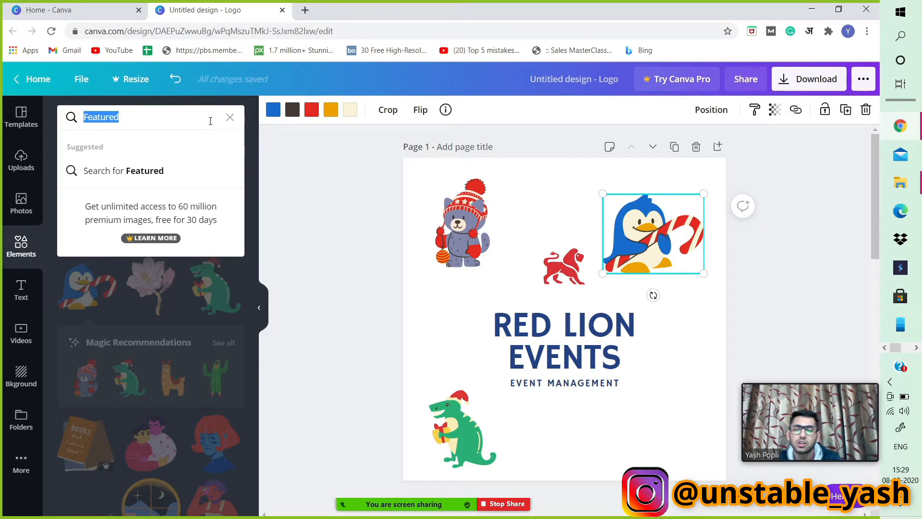
type("cat")
key("Return")
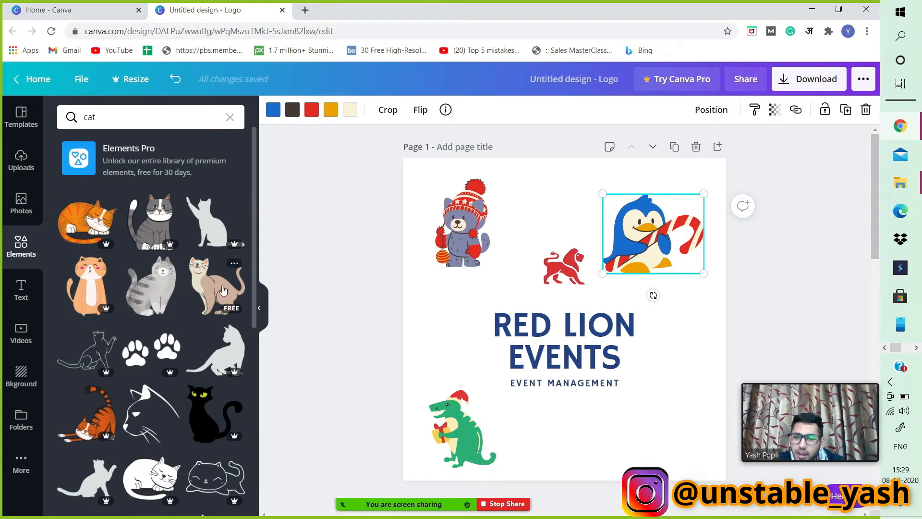
left_click(151, 290)
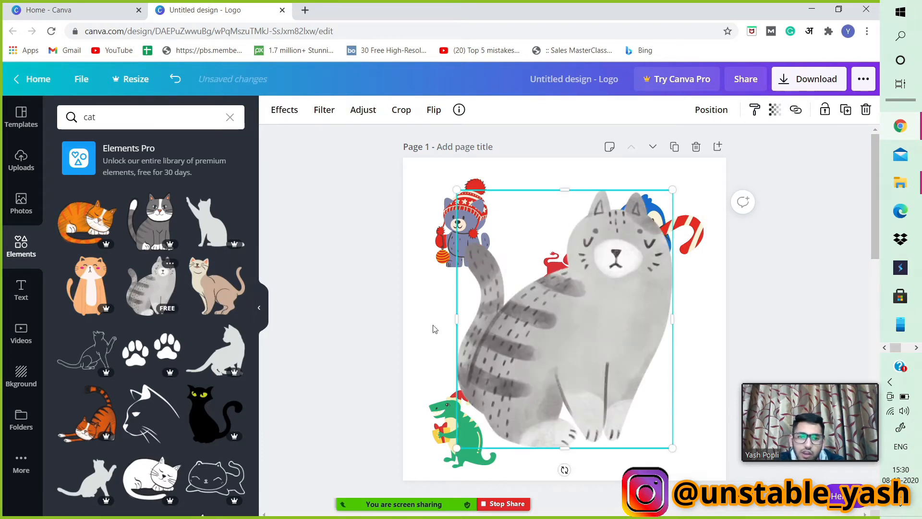
left_click_drag(671, 192, 520, 371)
left_click_drag(500, 409, 679, 426)
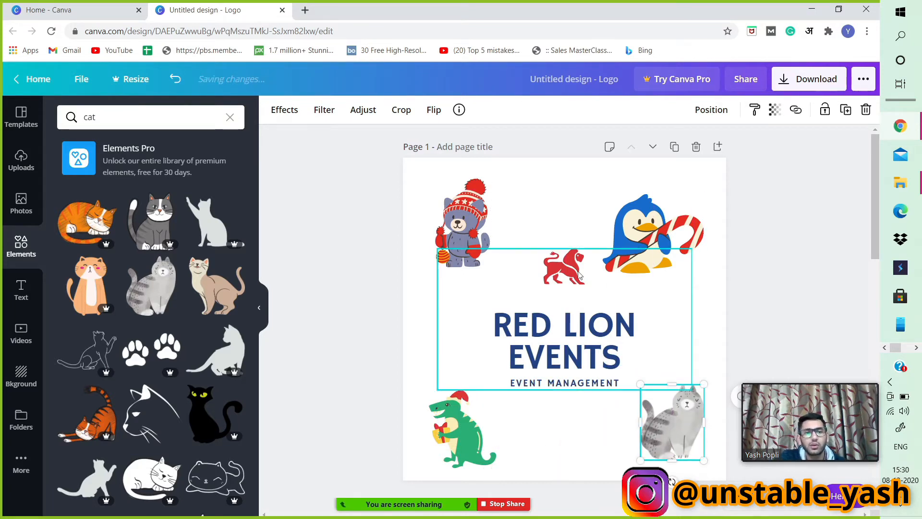
Delete the penguin, bear, dinosaur and cat stickers from page 1.
left_click(652, 226)
key("Delete")
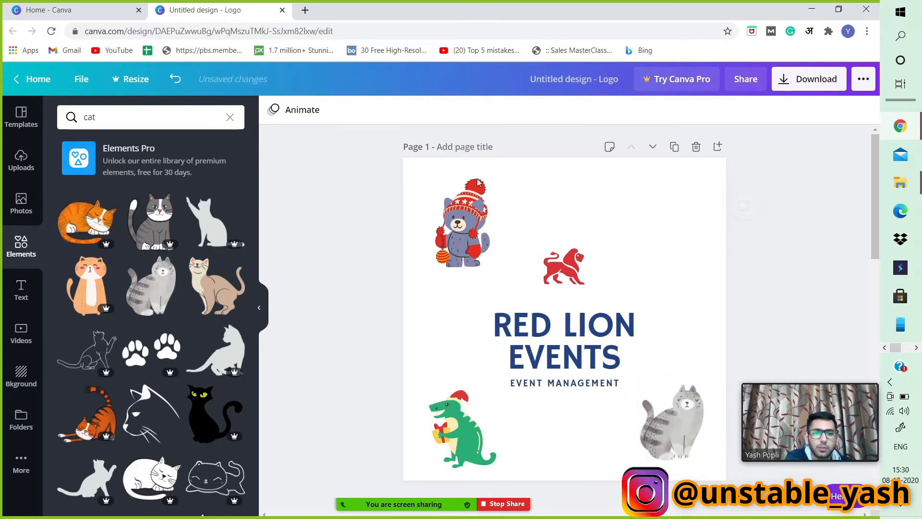
left_click(461, 224)
key("Delete")
left_click(461, 410)
key("Delete")
left_click(672, 418)
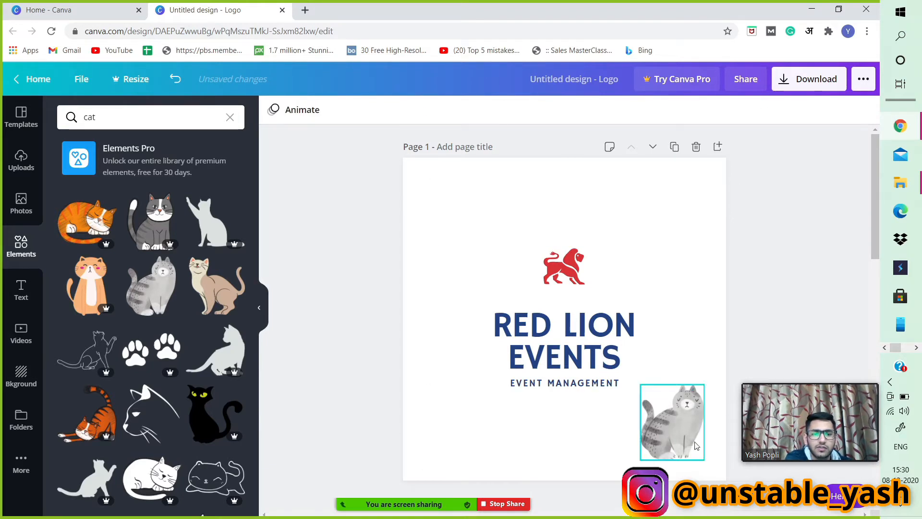
key("Delete")
Add a circle shape and shrink it near the upper-left corner of page 1.
left_click(23, 241)
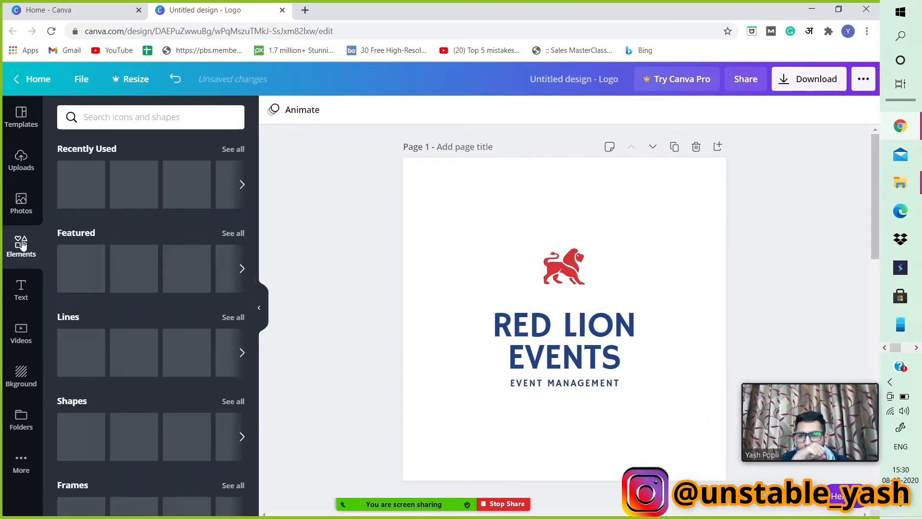
scroll(131, 273, "down", 1)
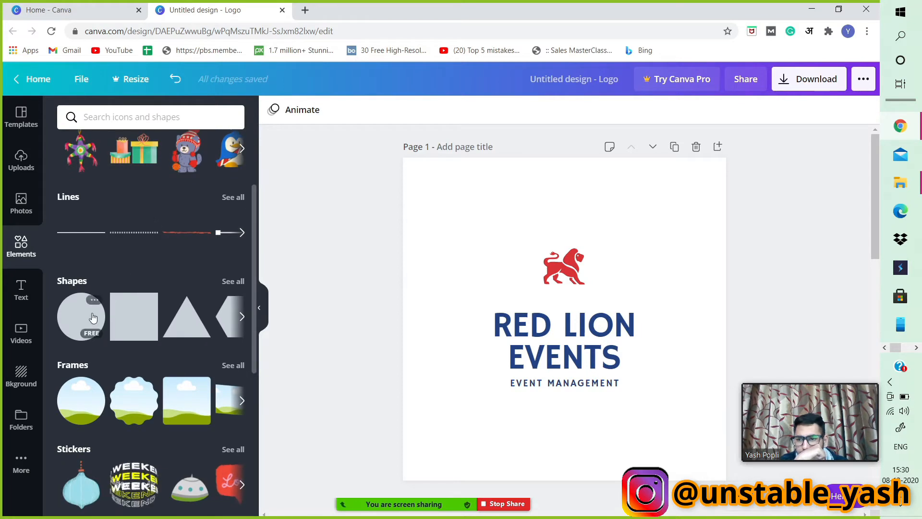
left_click(81, 317)
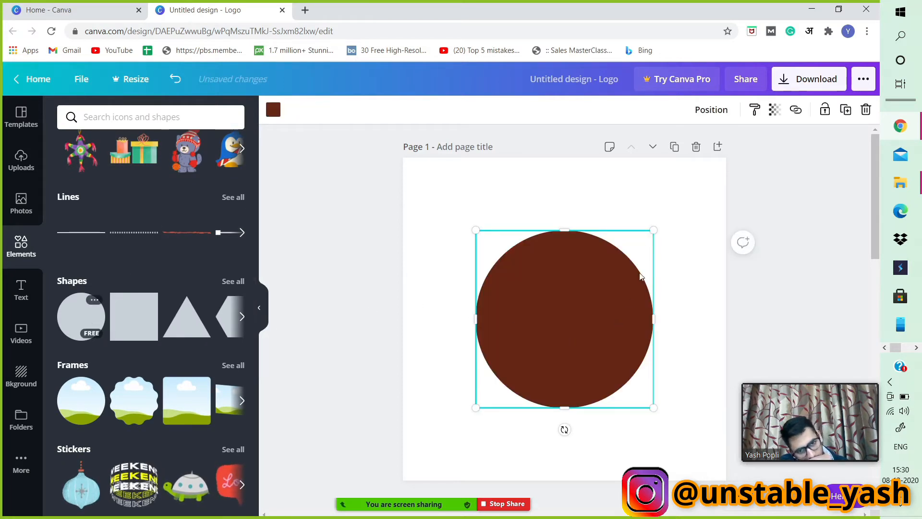
left_click_drag(653, 231, 477, 232)
Change the circle's colour to the custom dark green #146458.
left_click(273, 110)
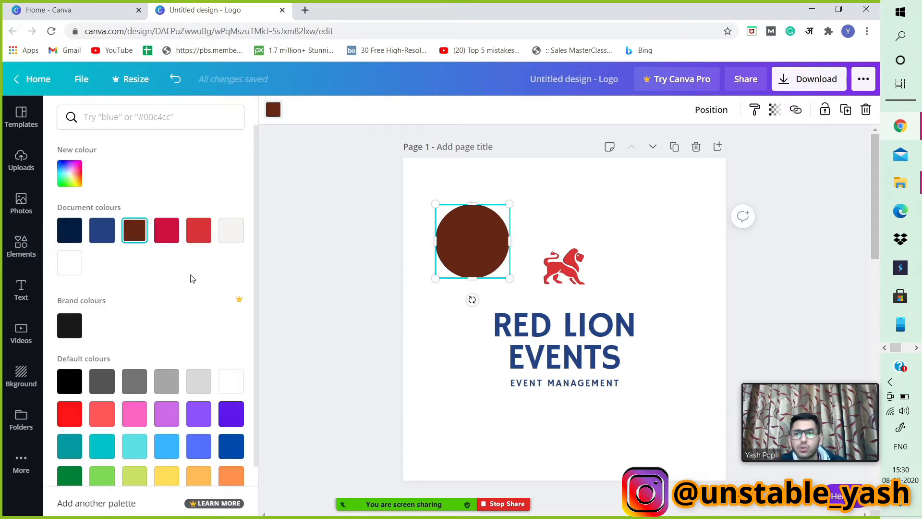
scroll(199, 372, "down", 1)
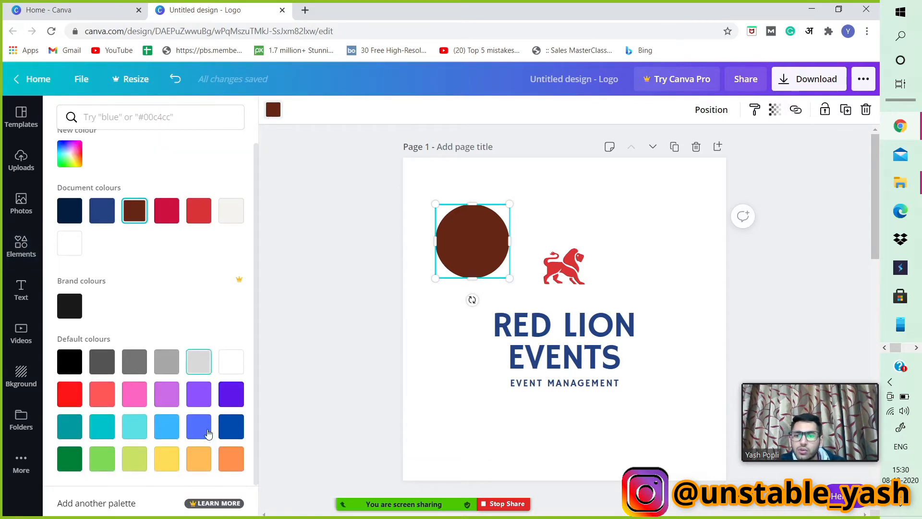
left_click(70, 153)
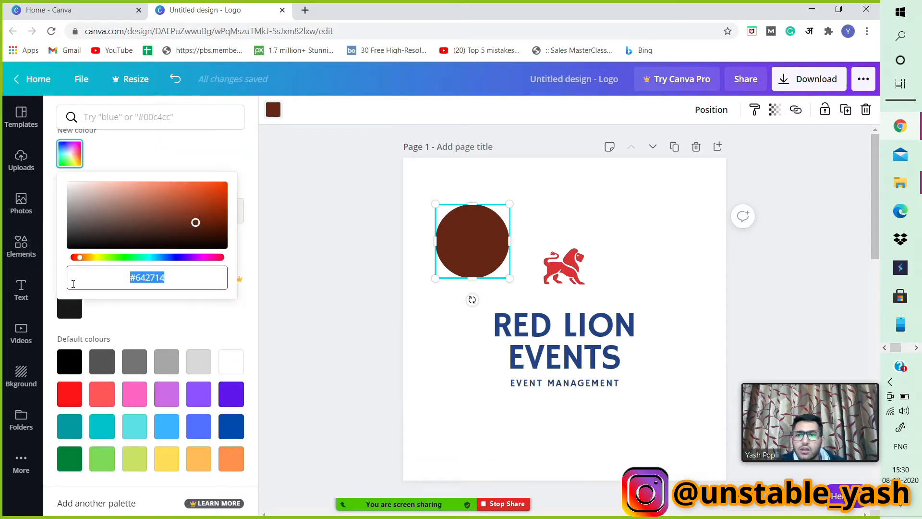
left_click_drag(82, 258, 144, 258)
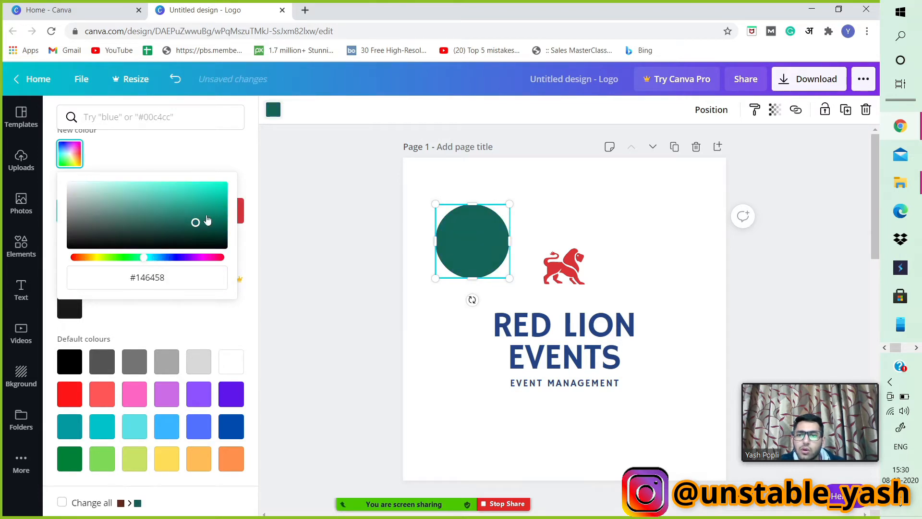
mouse_move(190, 224)
left_mouse_down()
mouse_move(197, 183)
mouse_move(204, 220)
left_mouse_up()
left_click(443, 381)
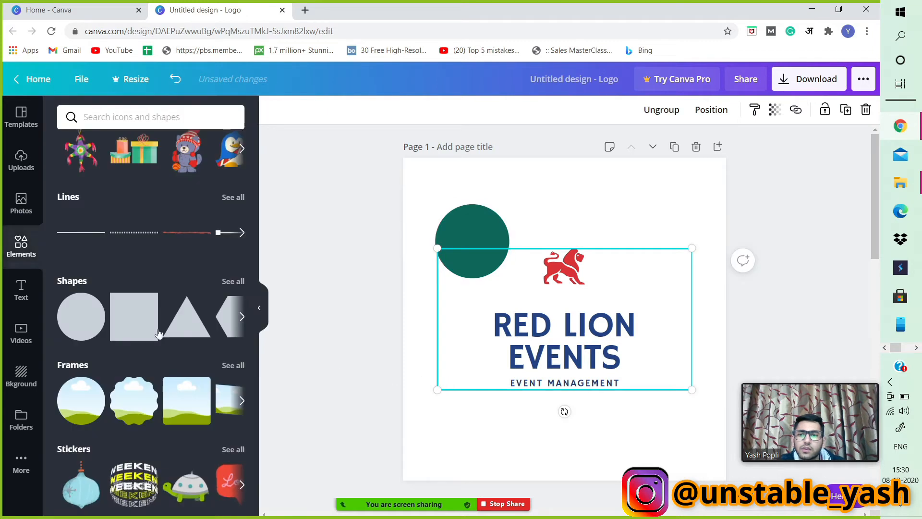
Add a circle frame to page 1.
left_click(232, 281)
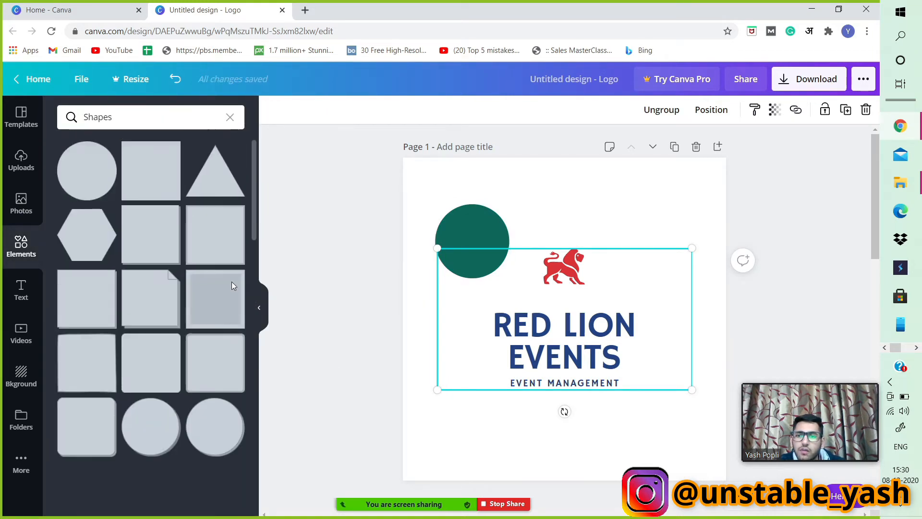
left_click(7, 245)
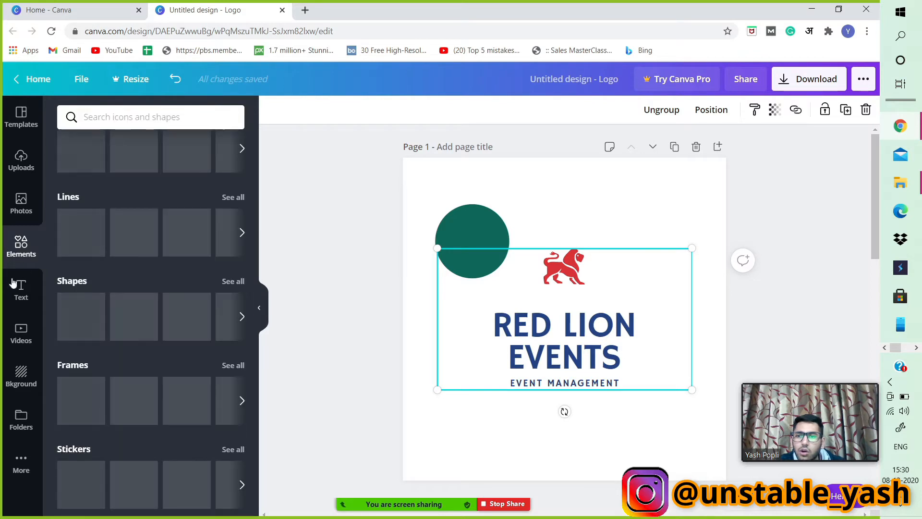
scroll(123, 331, "down", 2)
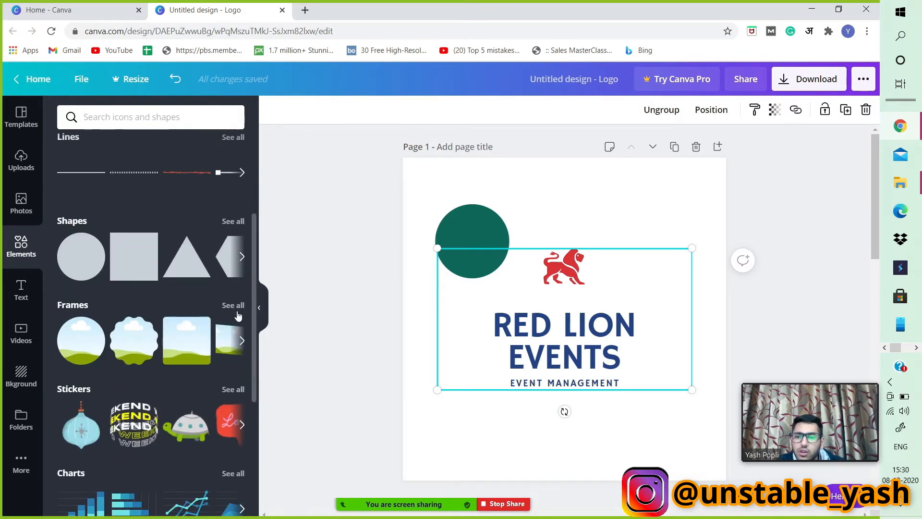
left_click(235, 306)
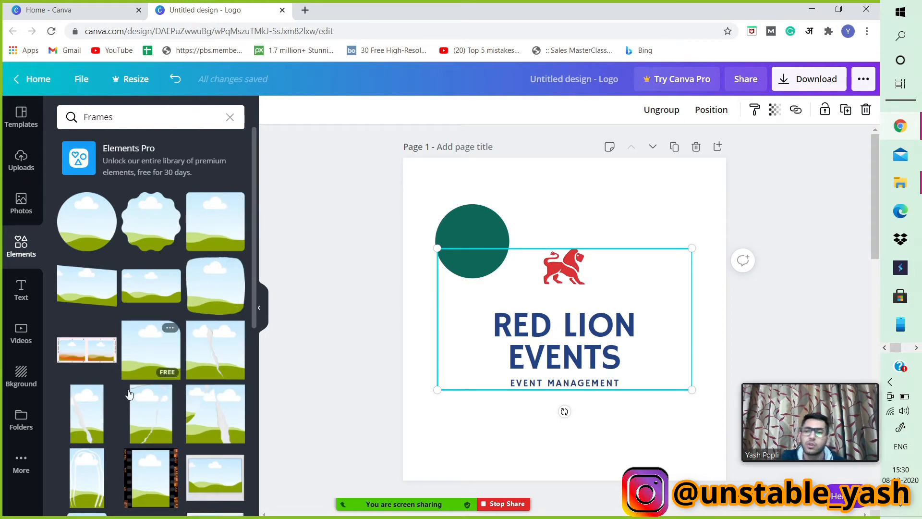
left_click(77, 223)
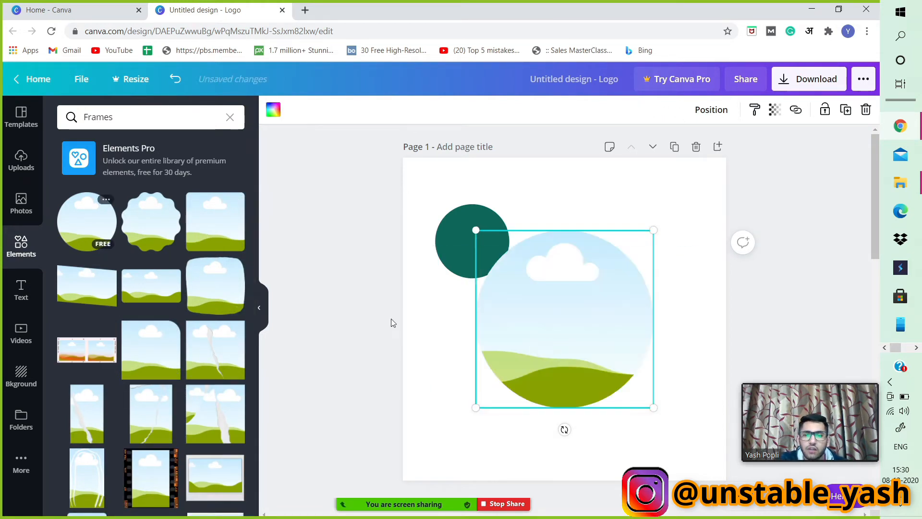
Place the Thor upload inside the circle frame and reposition the image within it.
left_click(22, 160)
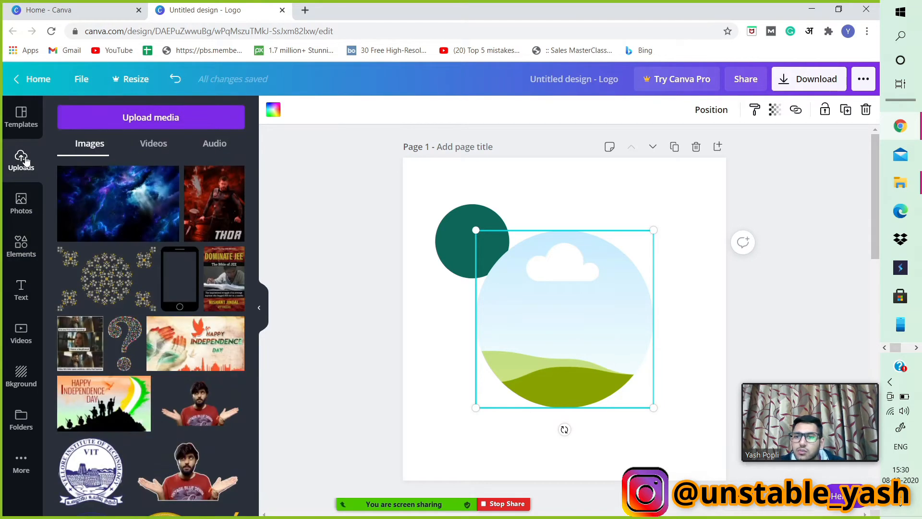
left_click_drag(215, 217, 517, 295)
double_click(568, 311)
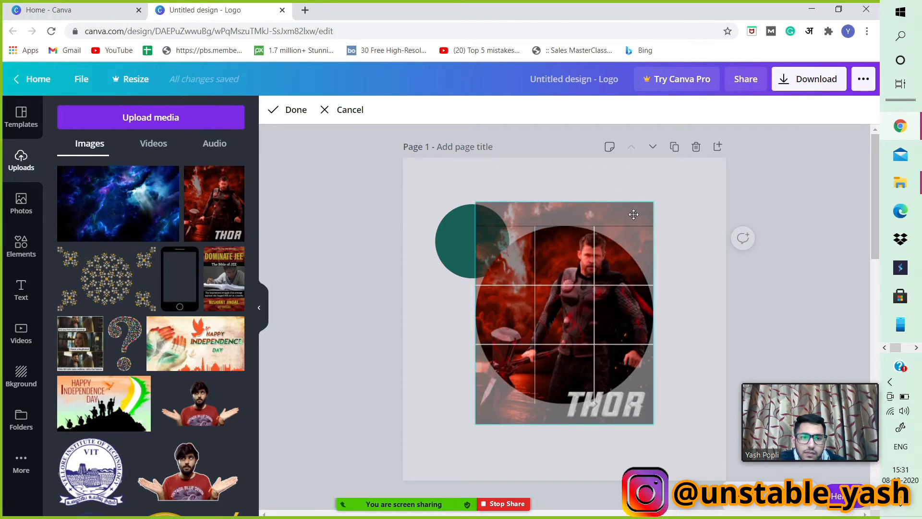
left_click_drag(571, 322, 554, 304)
left_click(784, 278)
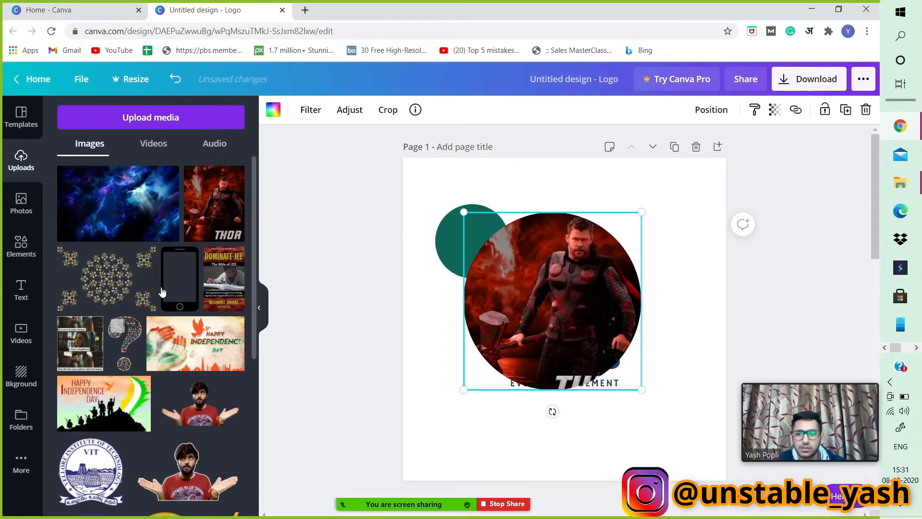
scroll(129, 294, "down", 3)
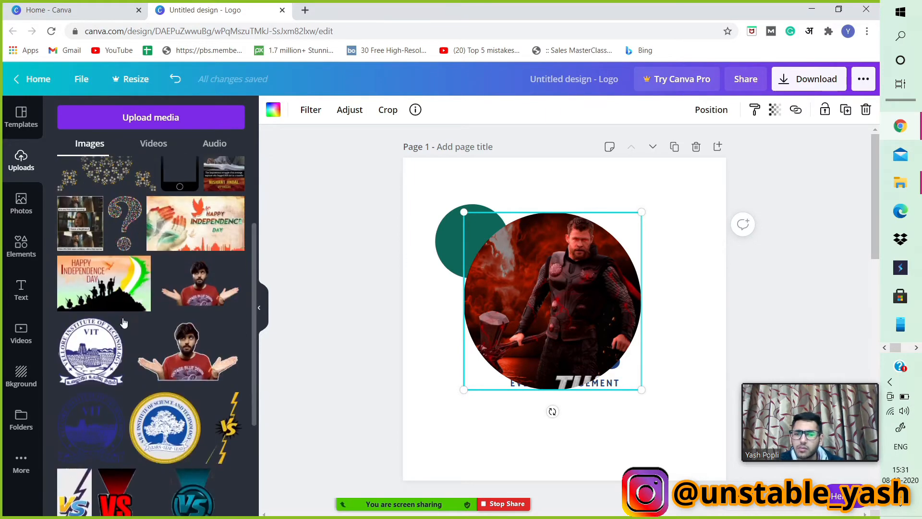
scroll(123, 323, "up", 3)
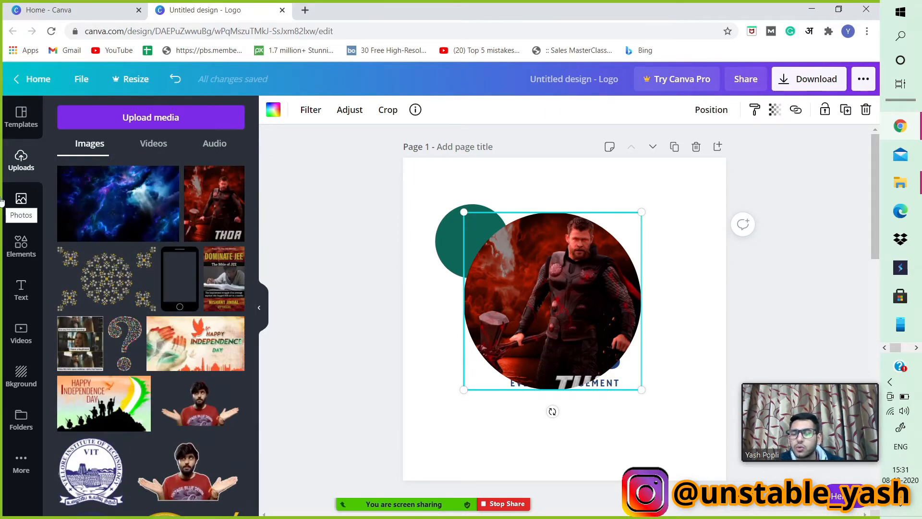
left_click(26, 234)
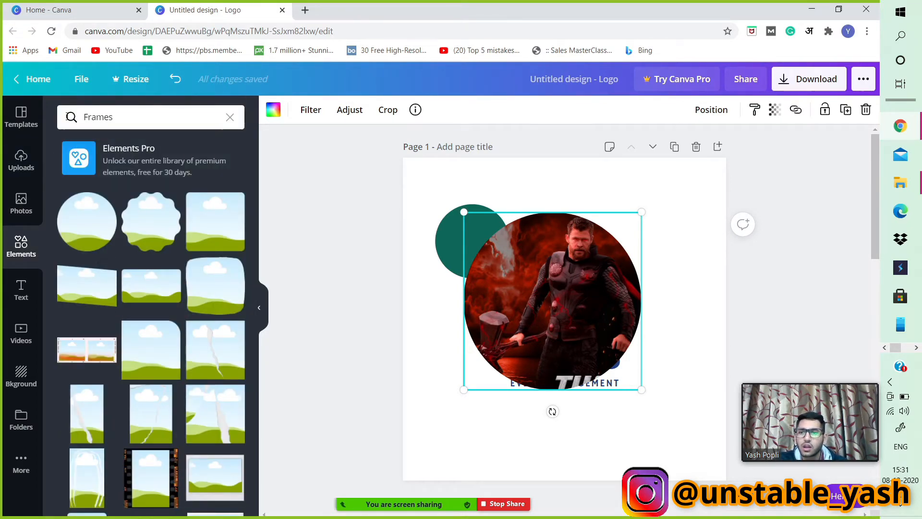
left_click(230, 118)
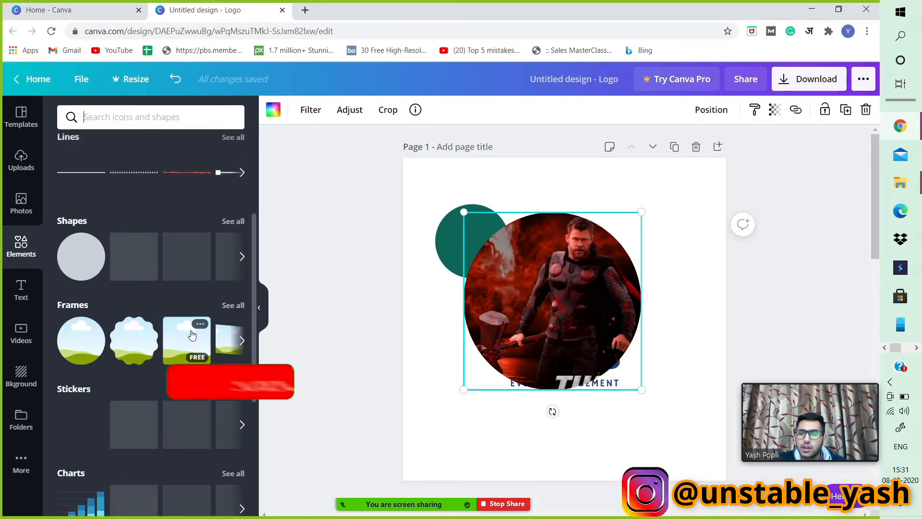
scroll(192, 335, "down", 8)
scroll(191, 330, "down", 12)
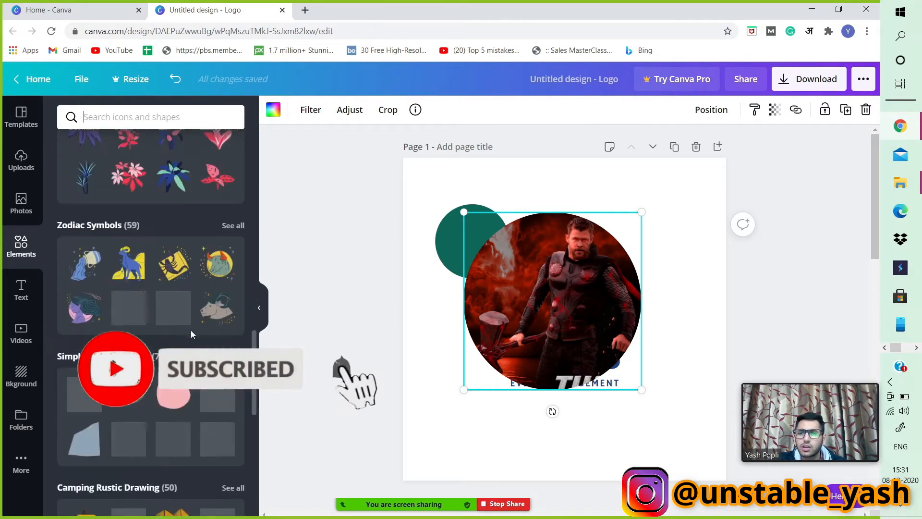
scroll(191, 331, "down", 14)
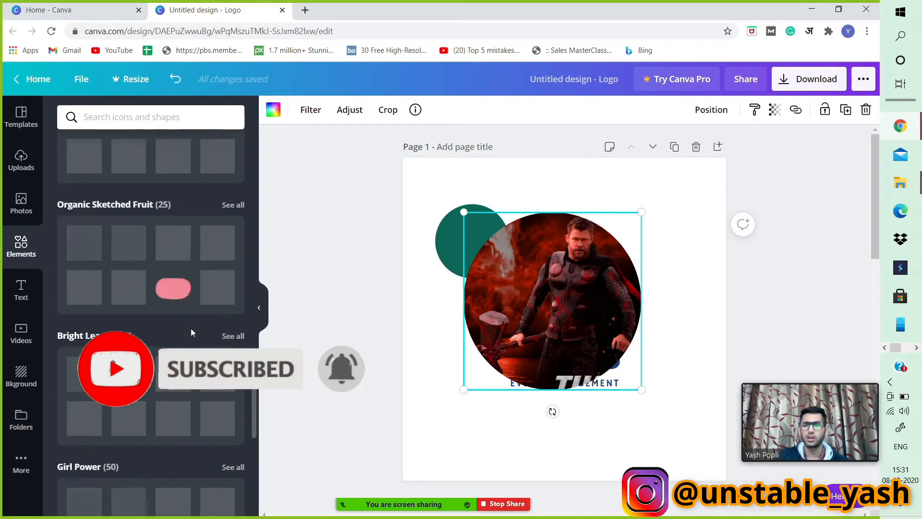
scroll(191, 331, "up", 13)
scroll(192, 331, "up", 10)
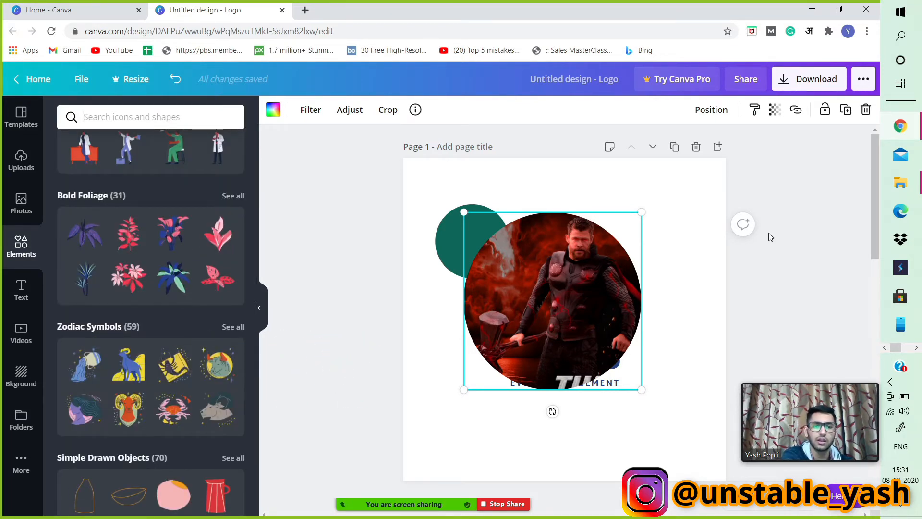
Delete the framed Thor image and the dark green circle from page 1.
left_click(695, 276)
left_click(601, 287)
key("Delete")
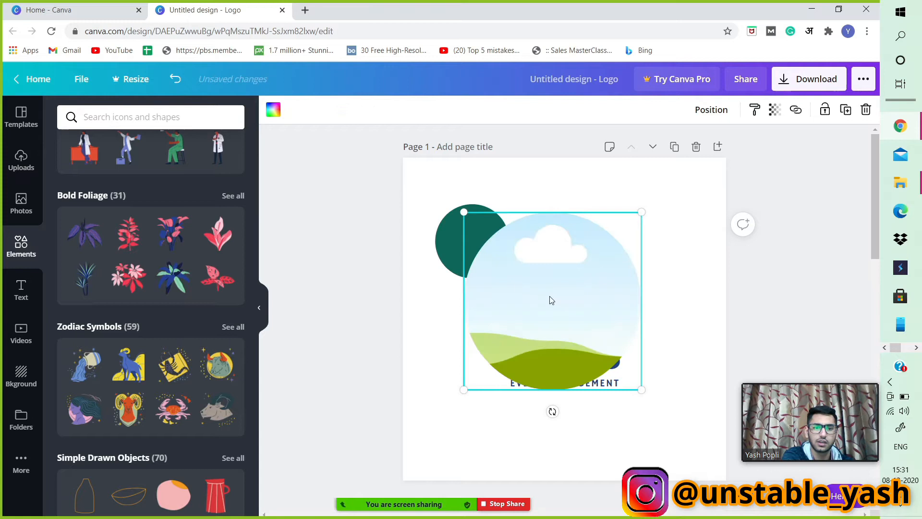
key("Delete")
left_click(477, 245)
key("Delete")
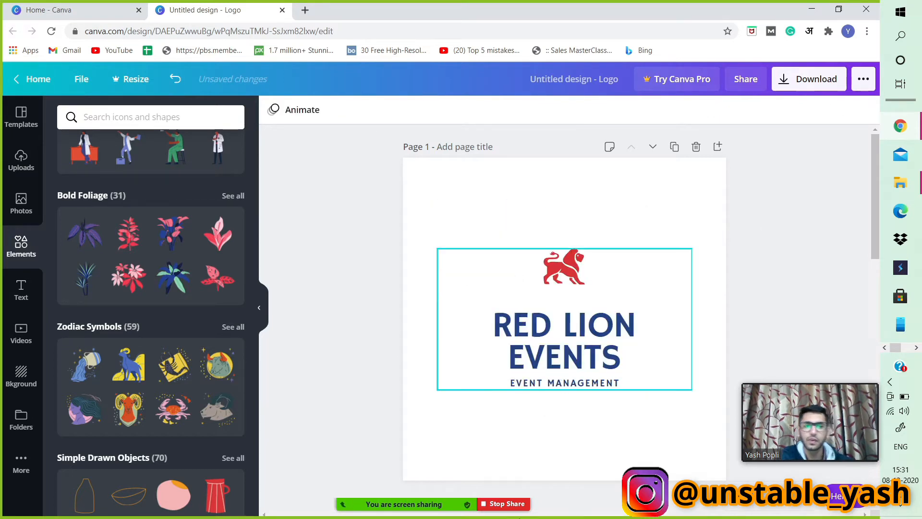
Add a heading and replace its text with the creator's full name.
left_click(4, 289)
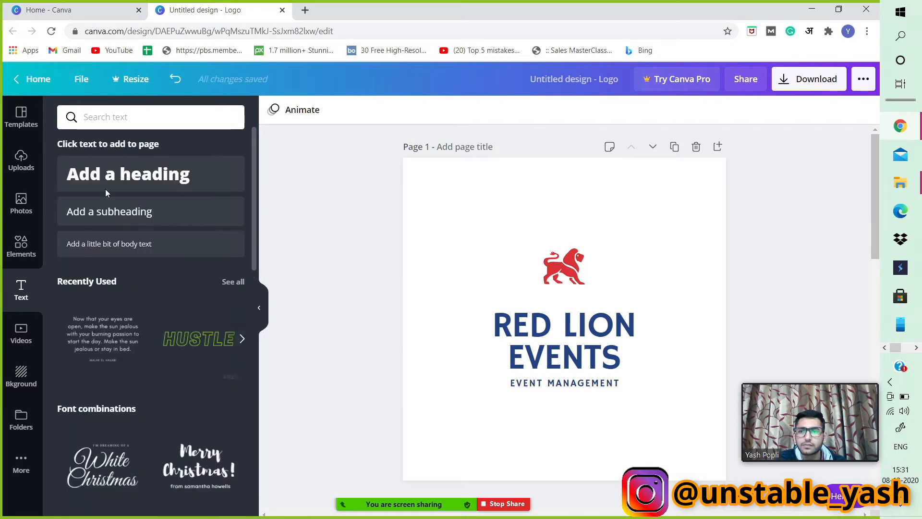
left_click(144, 178)
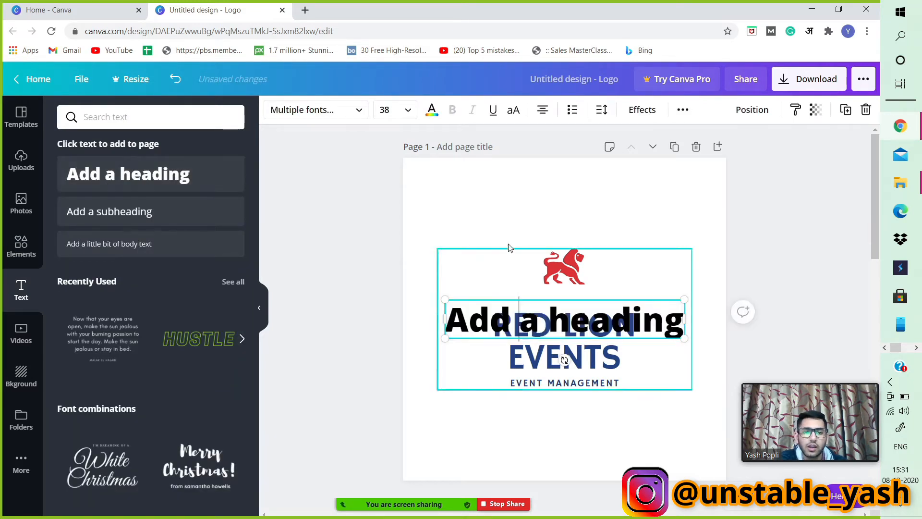
double_click(520, 314)
triple_click(583, 326)
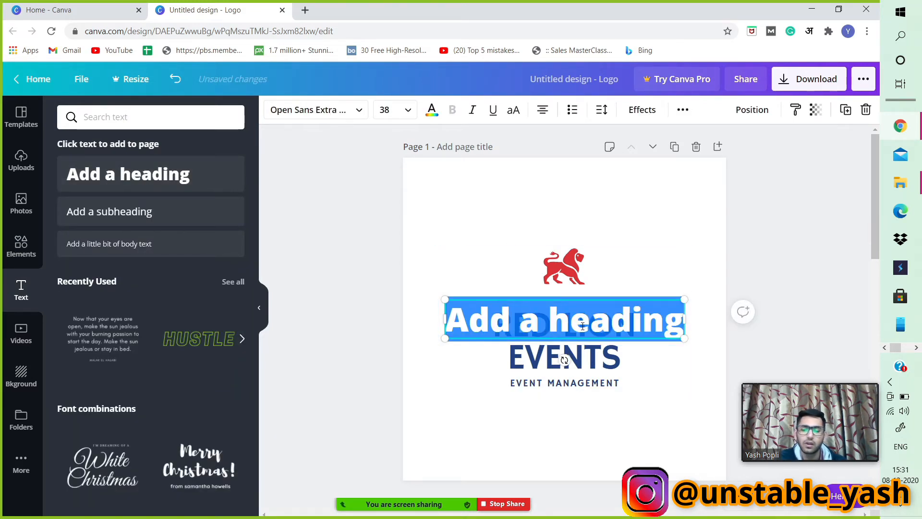
type("Yash")
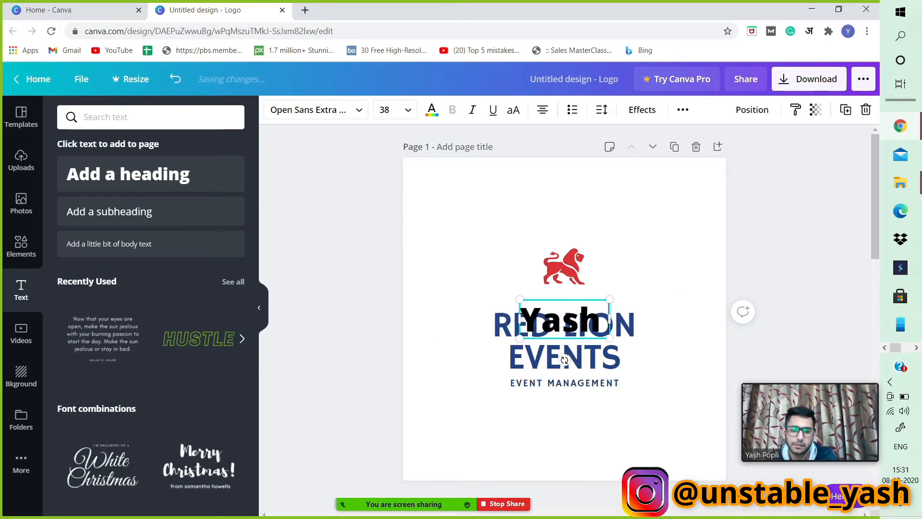
type(" Popli")
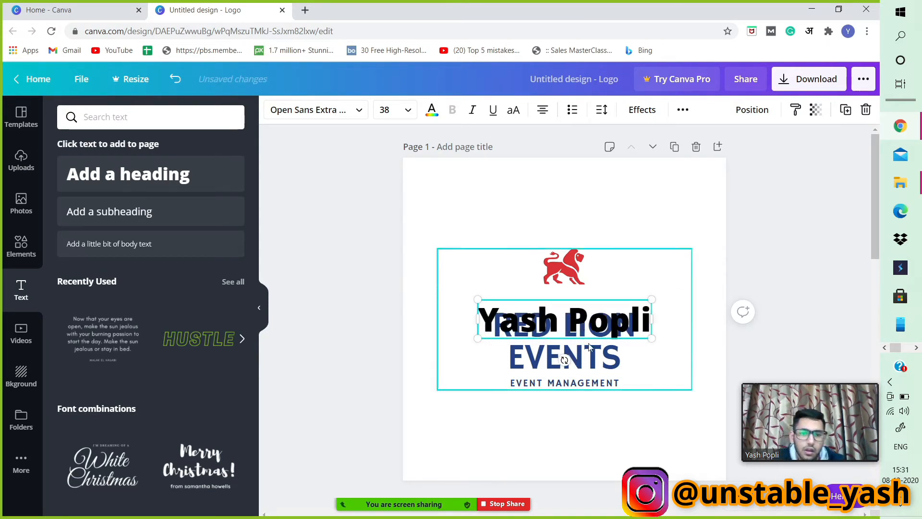
Move the name heading to the top of page 1, above the lion icon.
left_click_drag(625, 297, 621, 178)
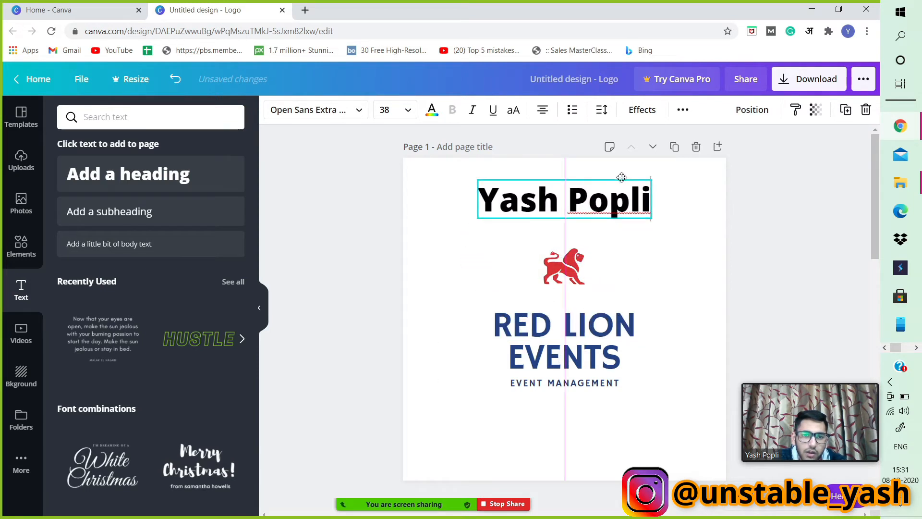
left_click(667, 257)
left_click(697, 217)
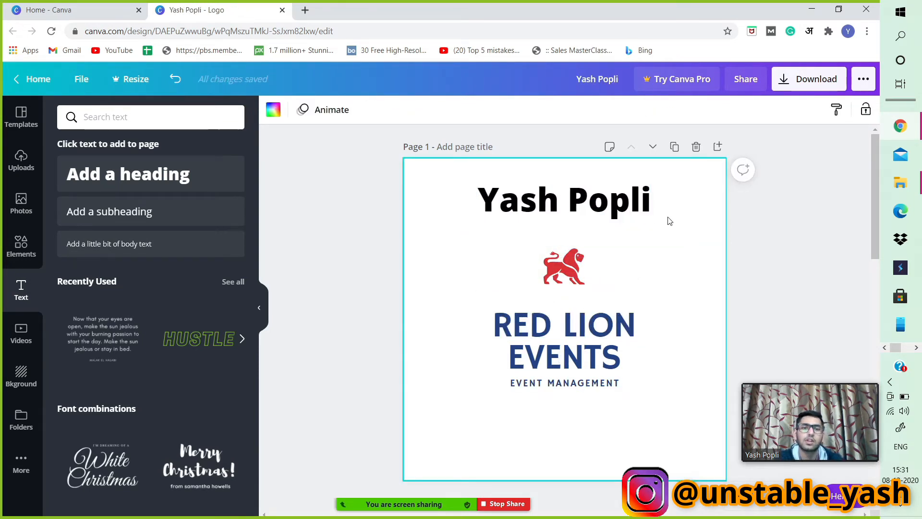
Change the name heading's text colour to a custom dark navy blue.
left_click(621, 202)
left_click(621, 203)
left_click(293, 111)
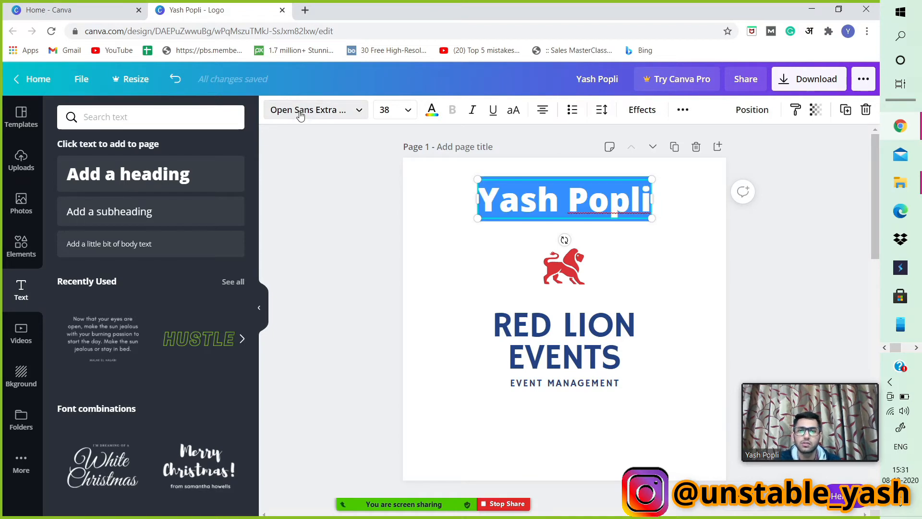
scroll(183, 264, "down", 3)
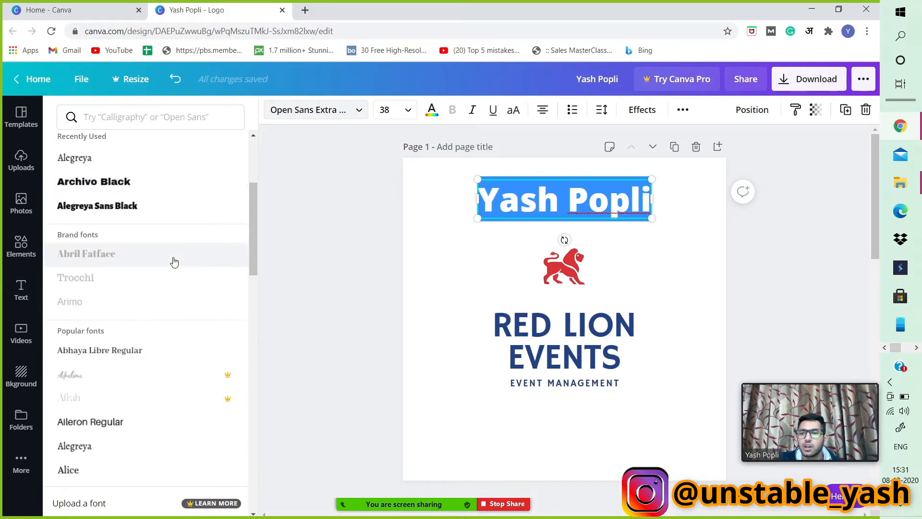
scroll(174, 262, "up", 3)
scroll(174, 263, "down", 3)
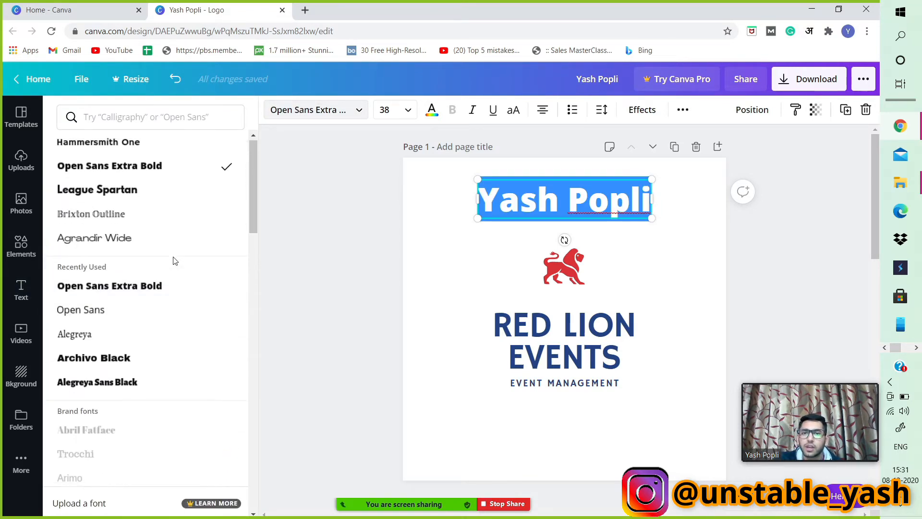
left_click(433, 111)
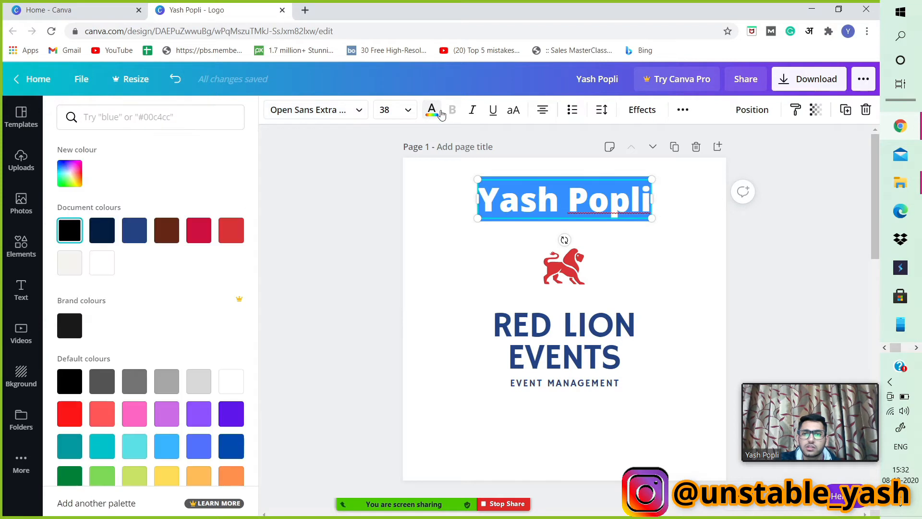
left_click(67, 171)
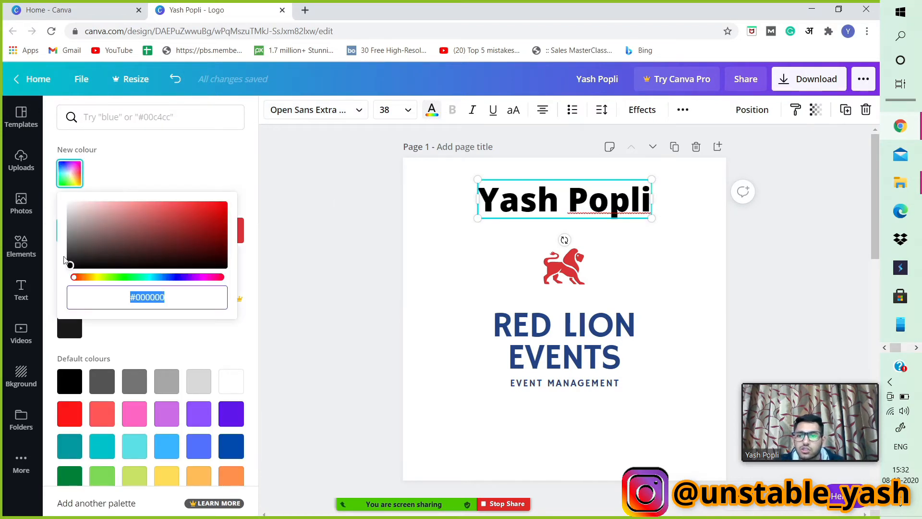
left_click_drag(82, 281, 124, 276)
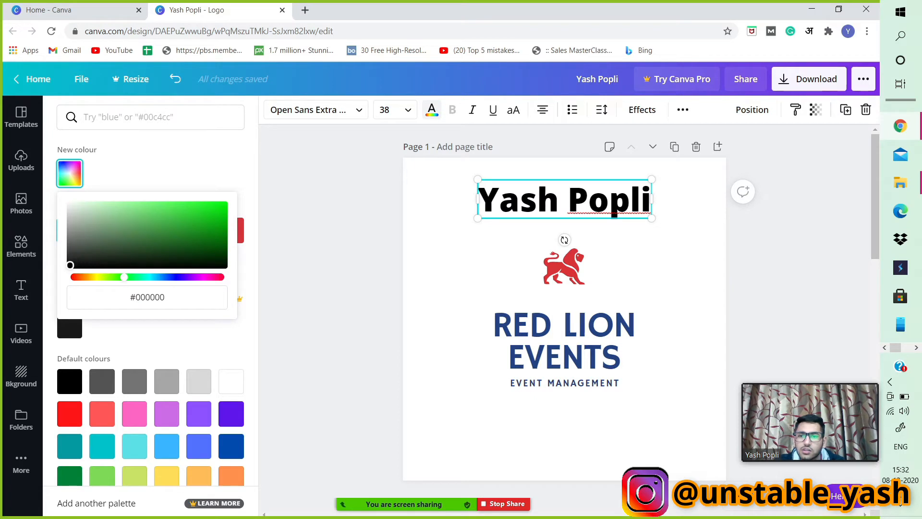
left_click_drag(214, 206, 198, 201)
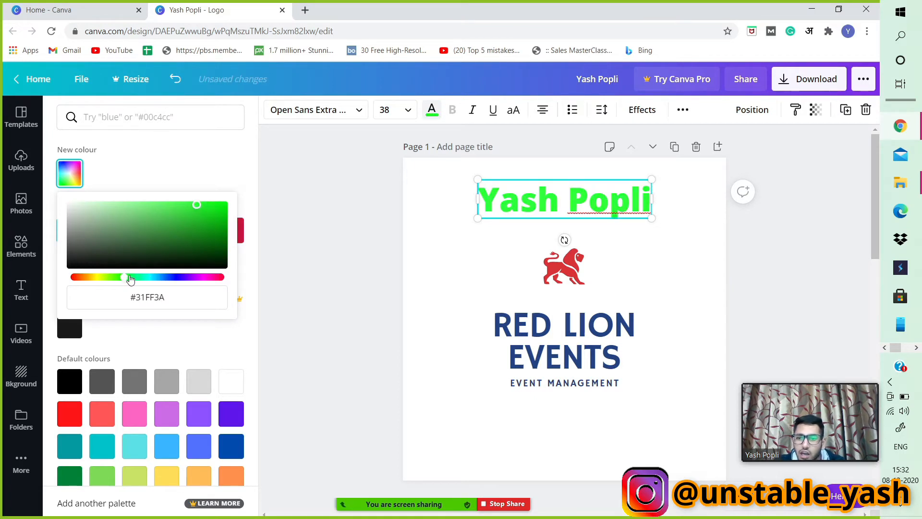
left_click_drag(131, 279, 158, 280)
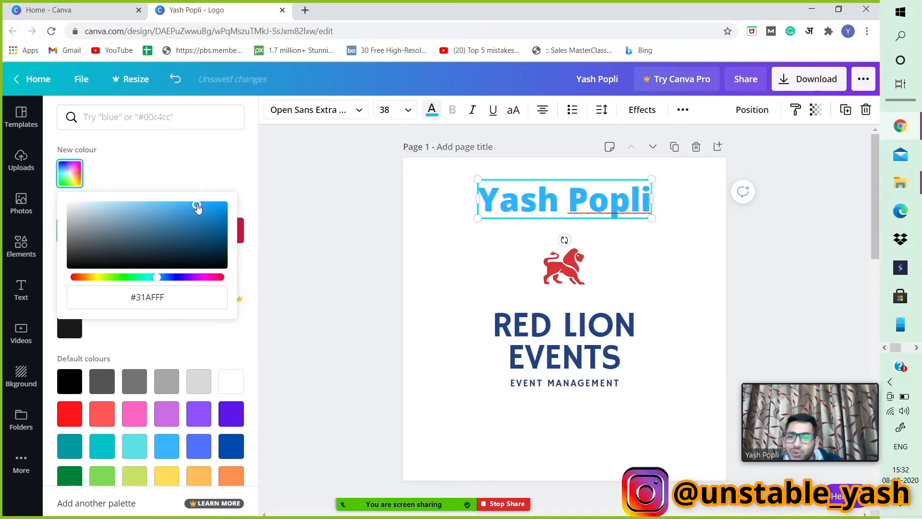
left_click_drag(197, 206, 243, 248)
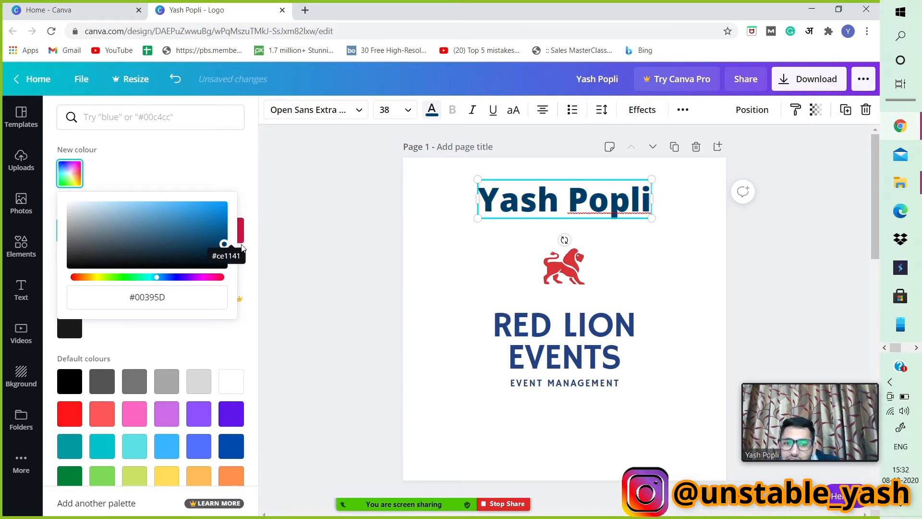
left_click_drag(165, 280, 174, 283)
left_click(776, 271)
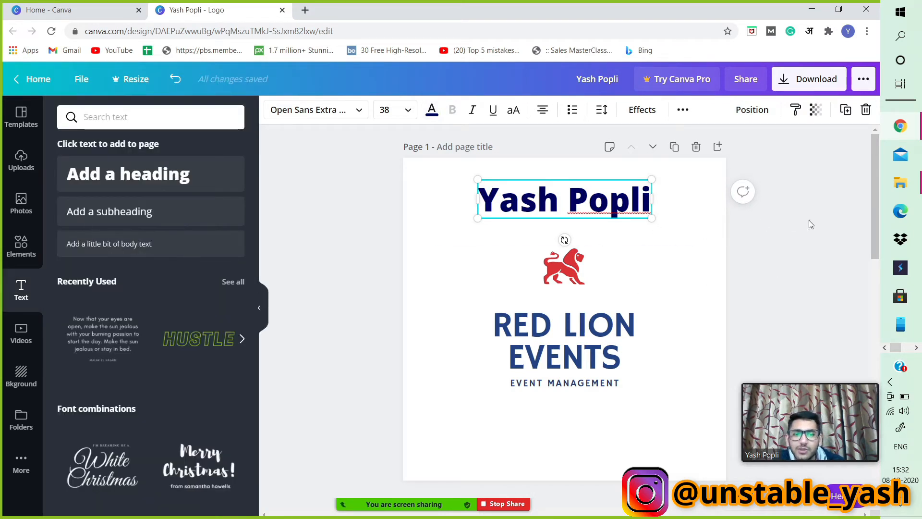
left_click(750, 193)
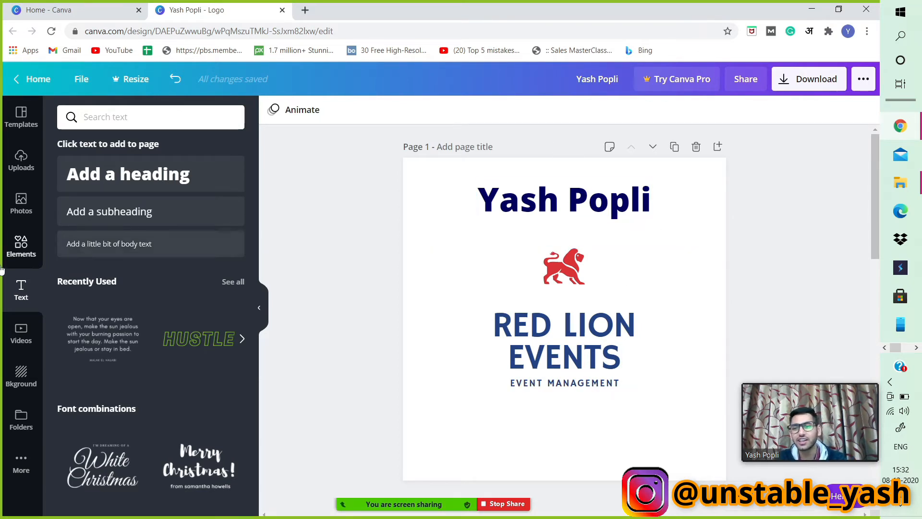
Add the White Christmas font combination to page 1 and scale a copy of it down near the bottom.
scroll(109, 292, "down", 2)
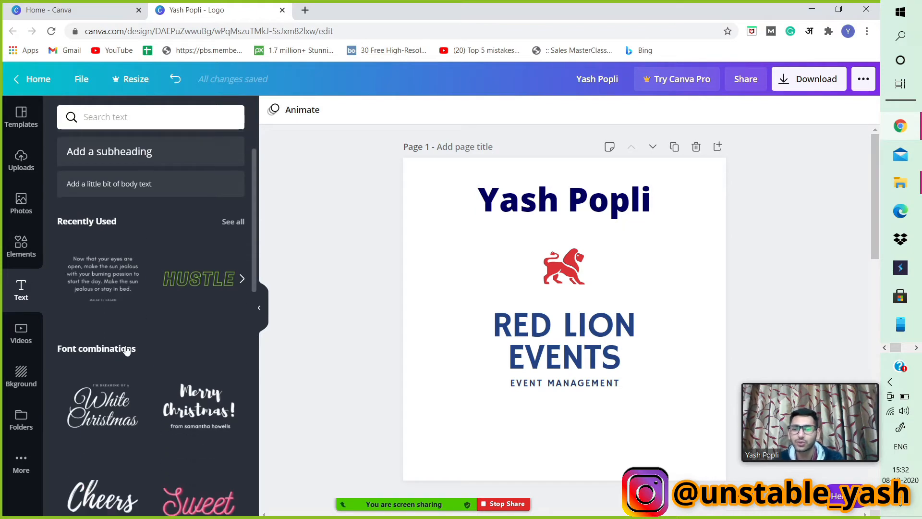
scroll(127, 350, "down", 5)
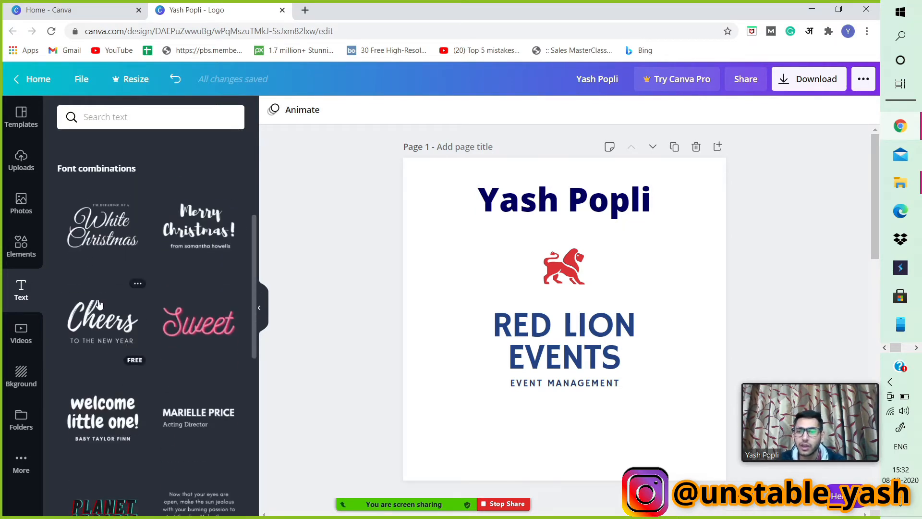
left_click(106, 239)
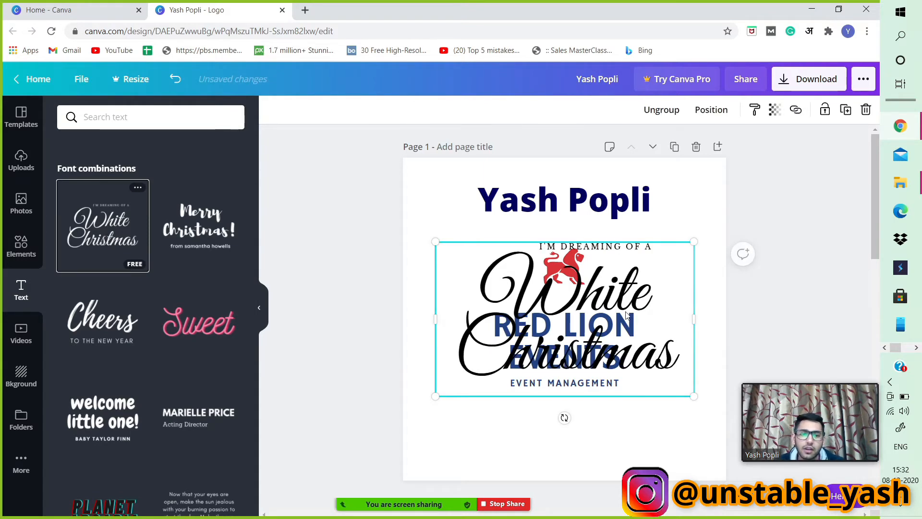
left_click_drag(564, 418, 593, 364)
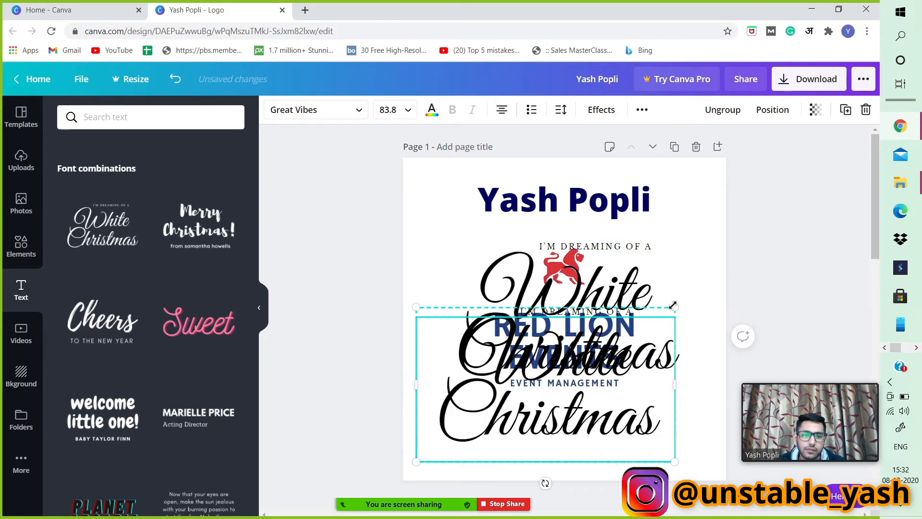
left_click_drag(676, 308, 566, 421)
Replace the script text with "Happy New Year" and widen its box across the bottom of page 1.
double_click(562, 442)
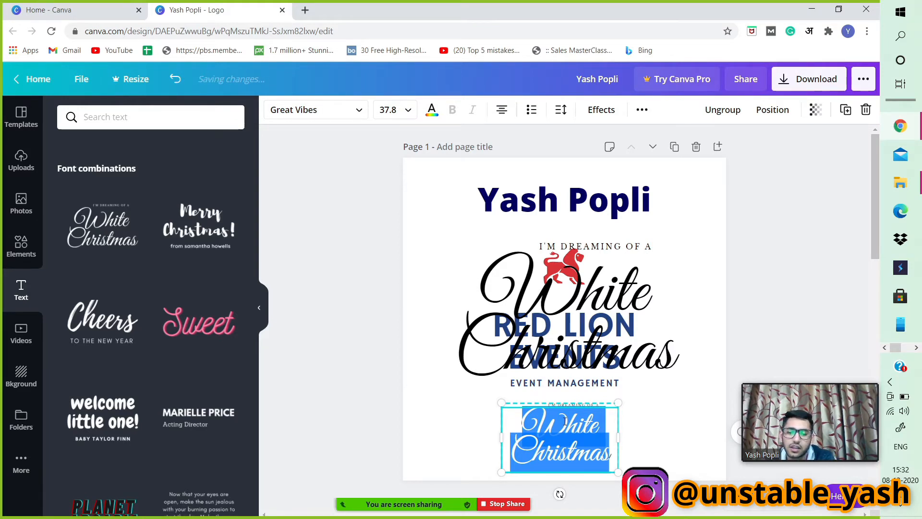
type("Happy")
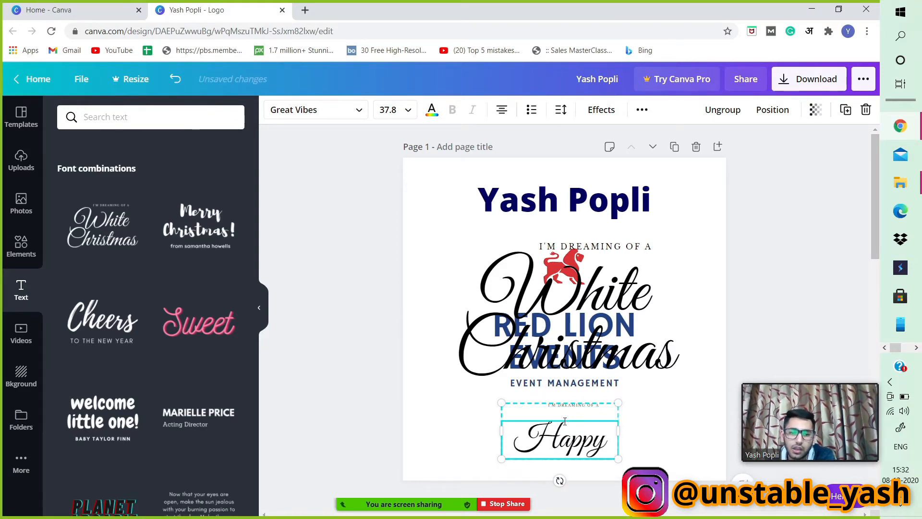
mouse_move(429, 503)
type("New")
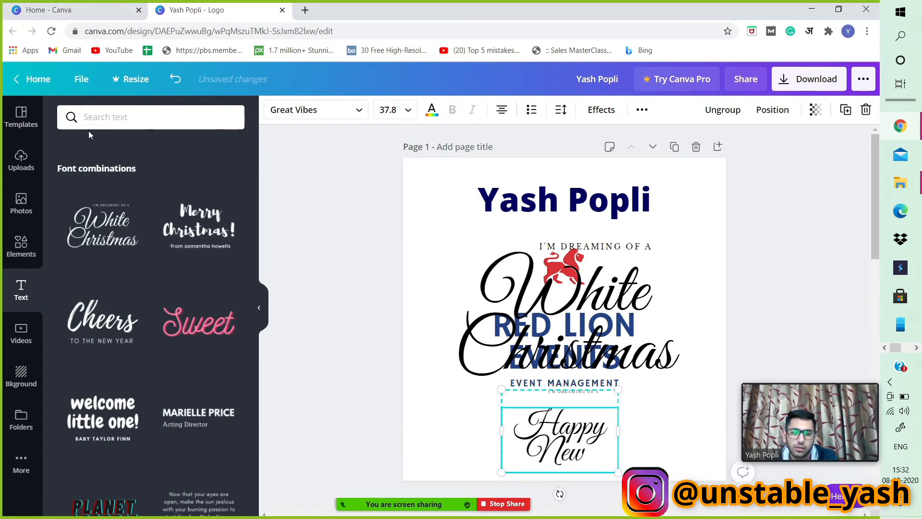
type(" Yeart")
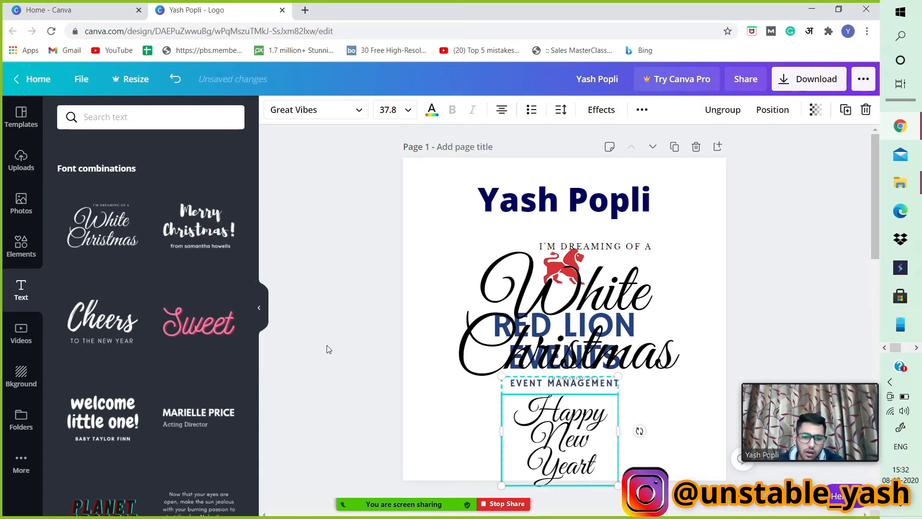
key("BackSpace")
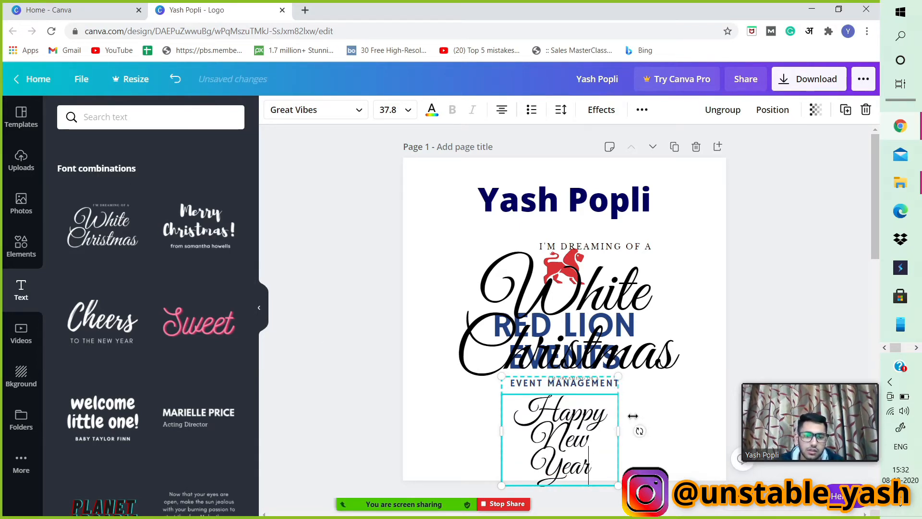
left_click_drag(626, 431, 739, 428)
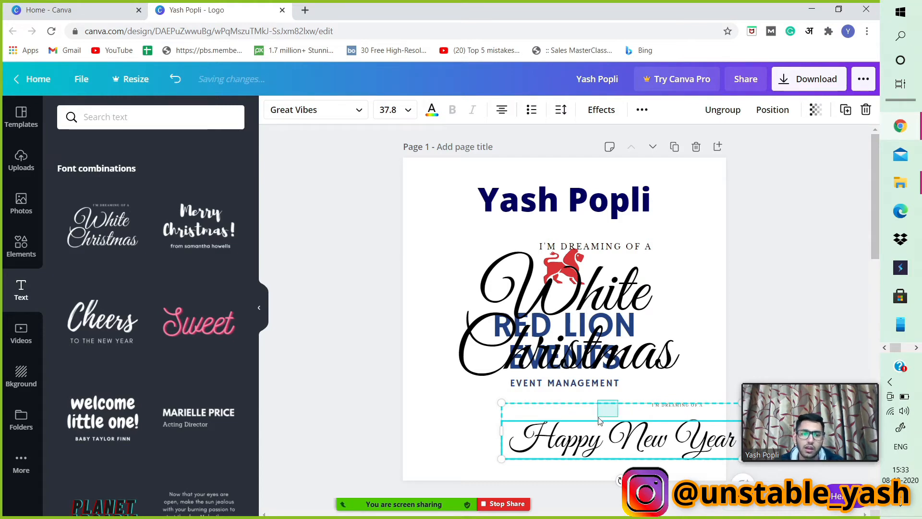
left_click_drag(549, 407, 501, 411)
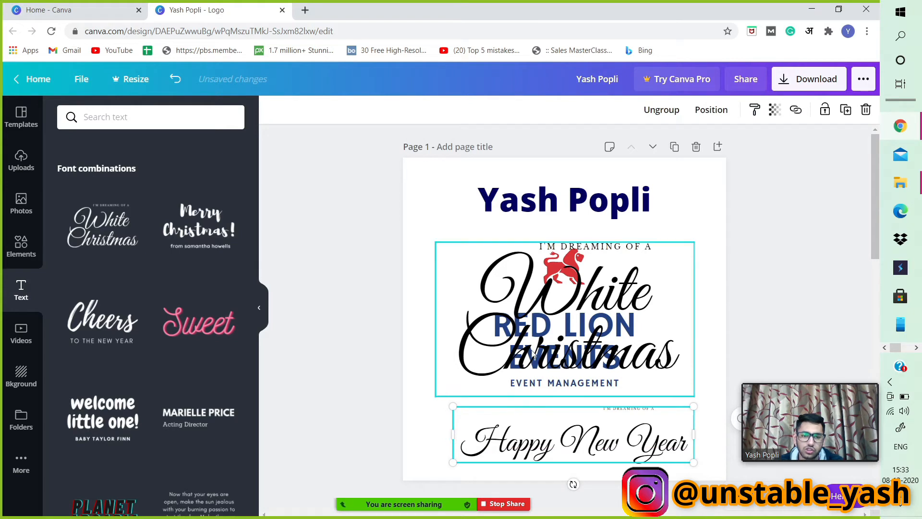
Delete the large leftover White Christmas text group covering the logo.
left_click(551, 311)
key("Delete")
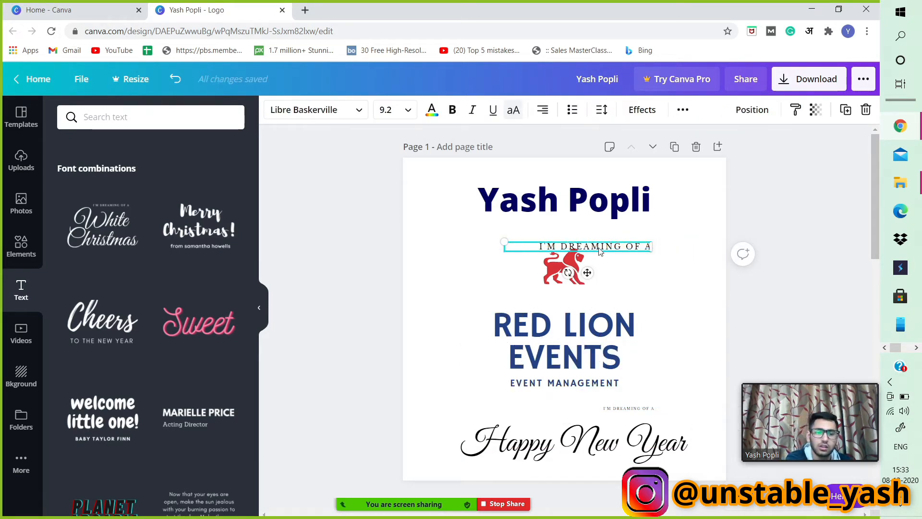
key("Delete")
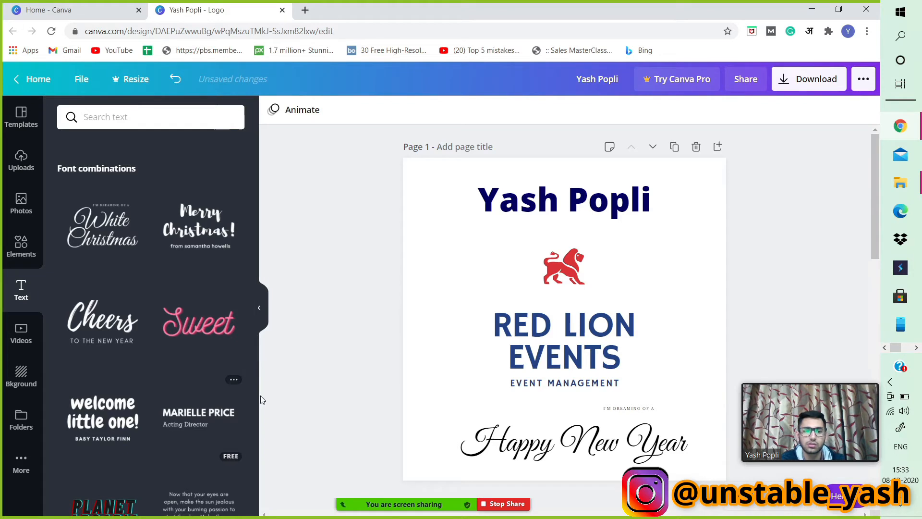
Browse the font list for the Happy New Year text.
left_click(628, 410)
left_click(634, 405)
right_click(634, 408)
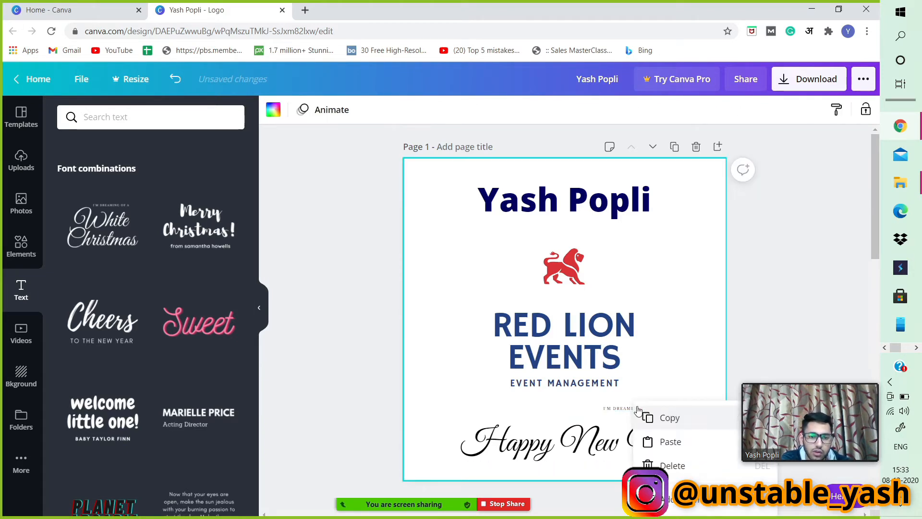
double_click(594, 444)
left_click(334, 113)
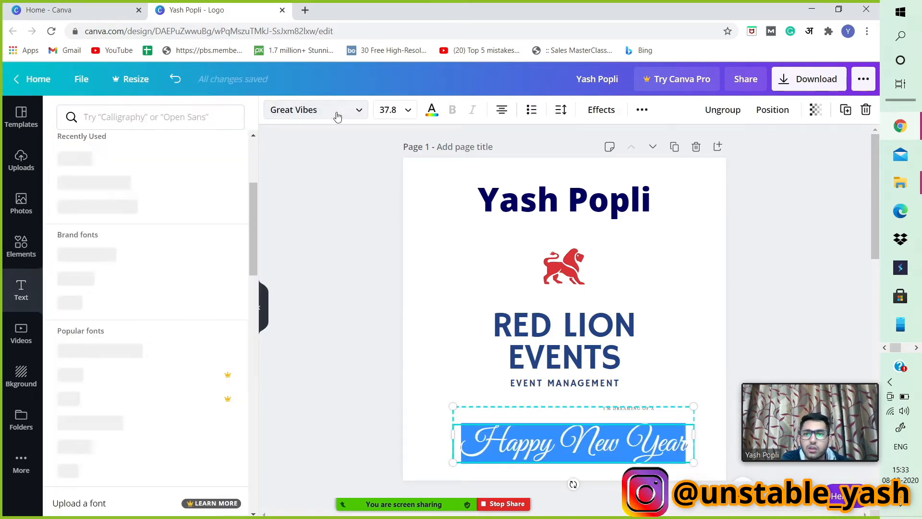
scroll(175, 272, "down", 15)
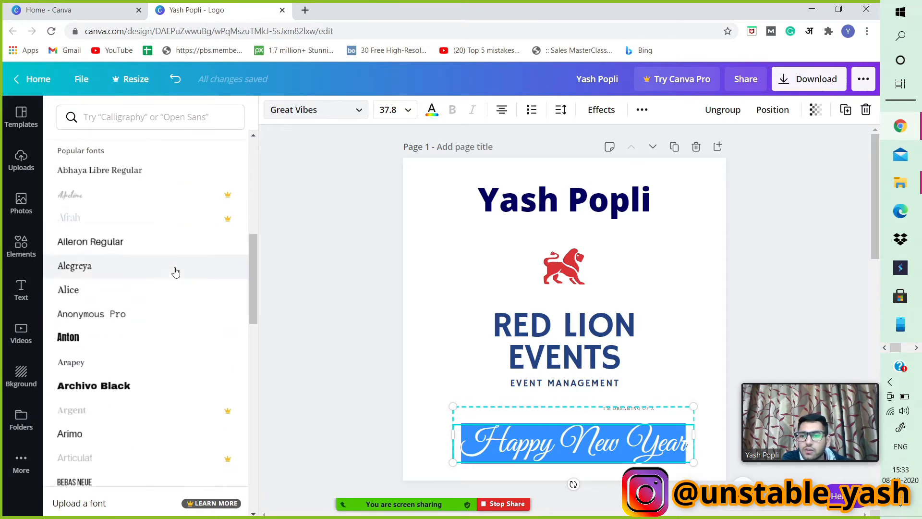
scroll(175, 273, "down", 3)
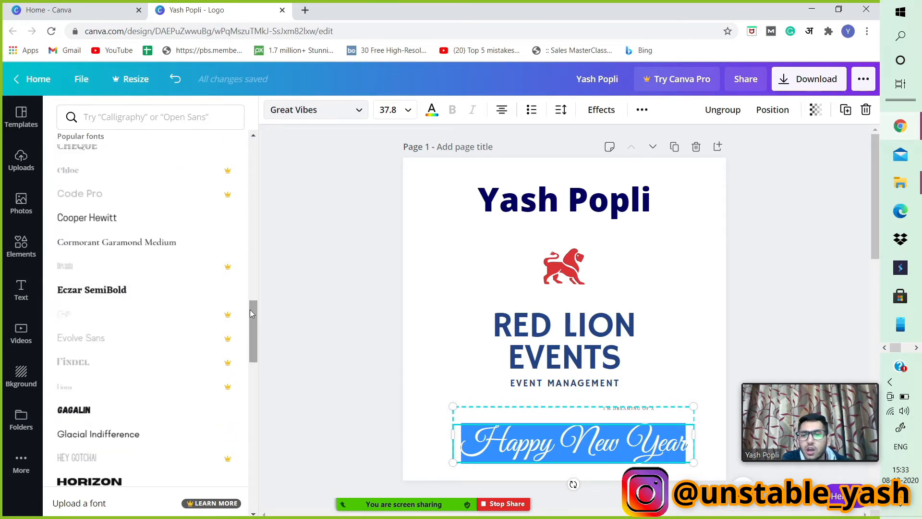
scroll(218, 318, "up", 20)
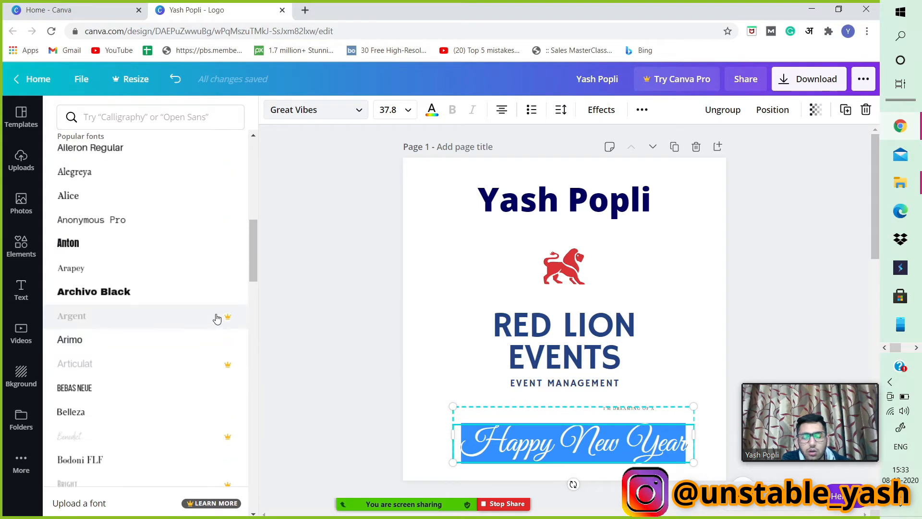
scroll(220, 293, "down", 10)
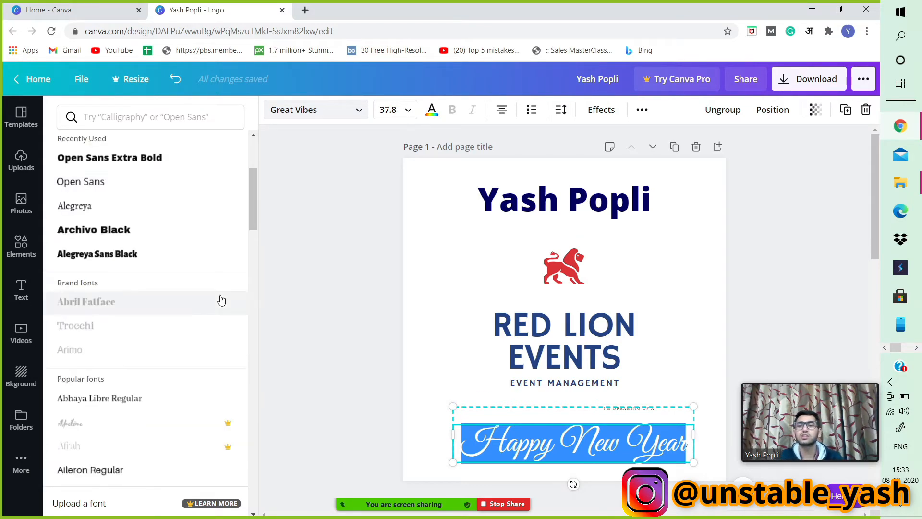
scroll(220, 288, "down", 15)
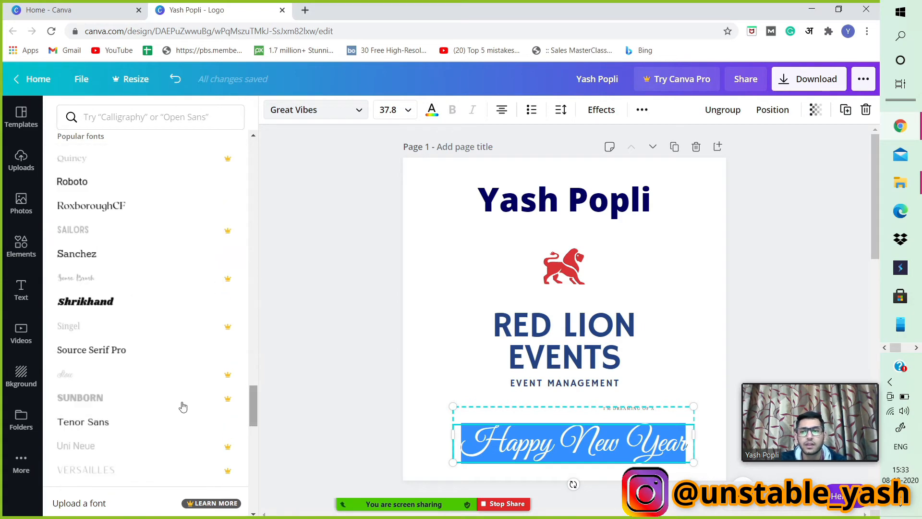
scroll(181, 405, "up", 5)
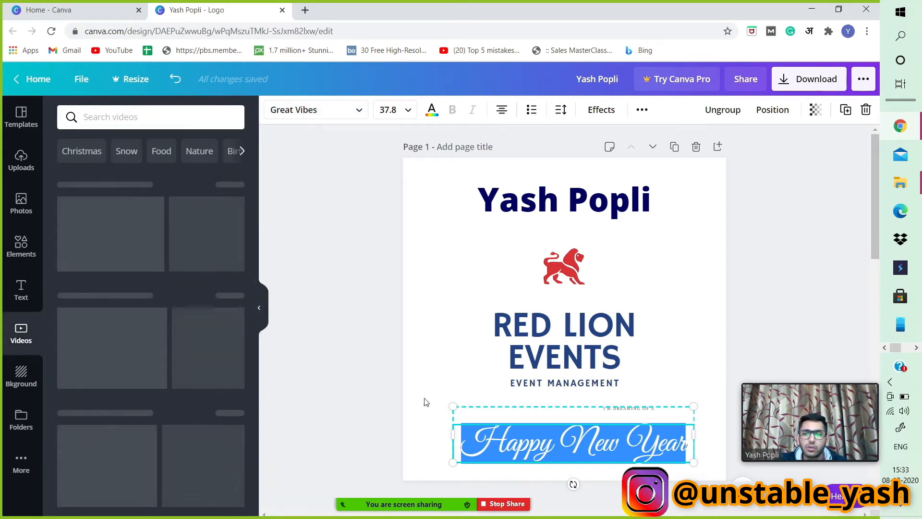
Try a beach video on page 1, then delete it.
scroll(72, 379, "down", 4)
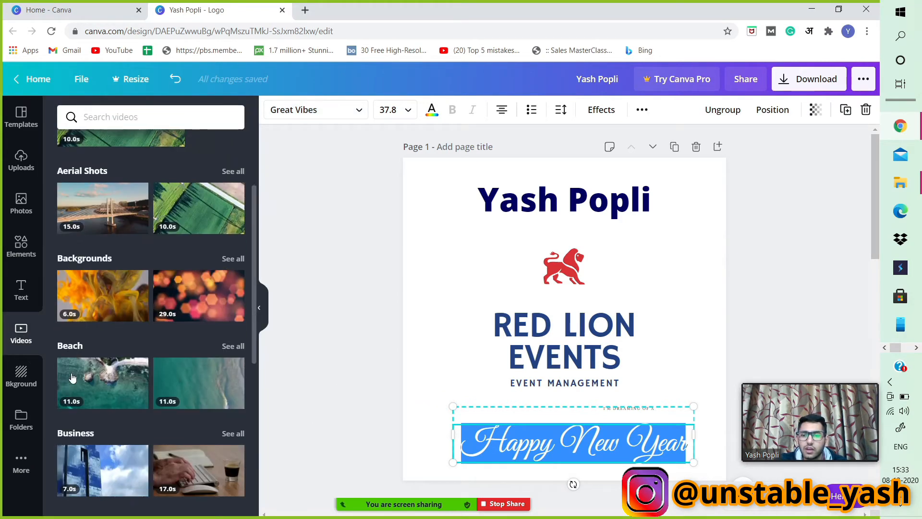
scroll(106, 217, "down", 1)
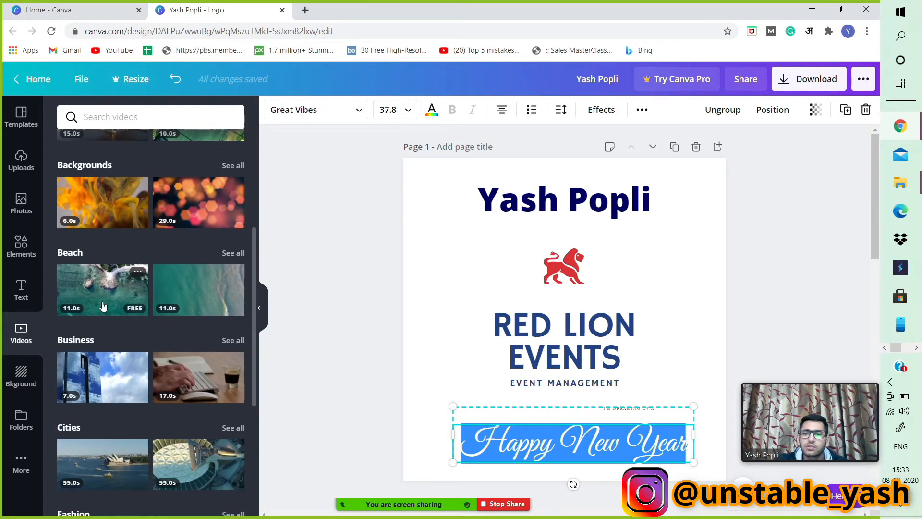
left_click(120, 279)
scroll(119, 274, "down", 1)
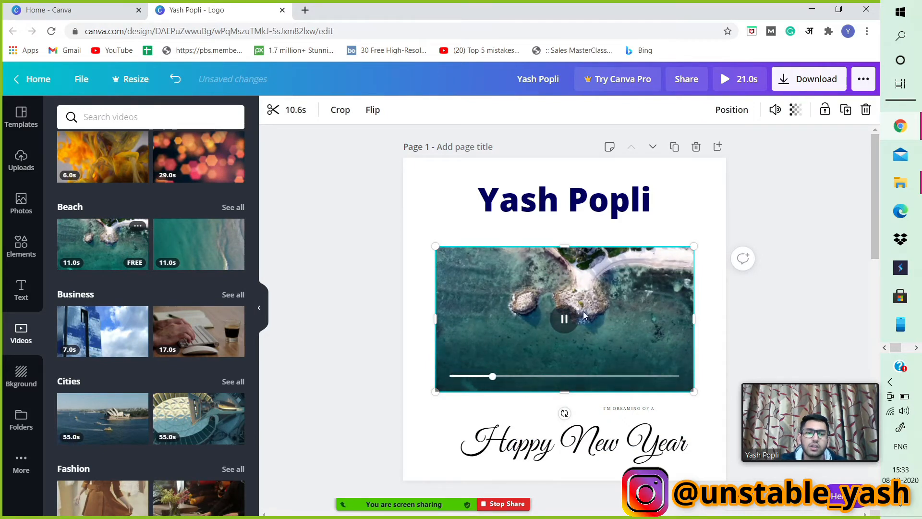
left_click(601, 313)
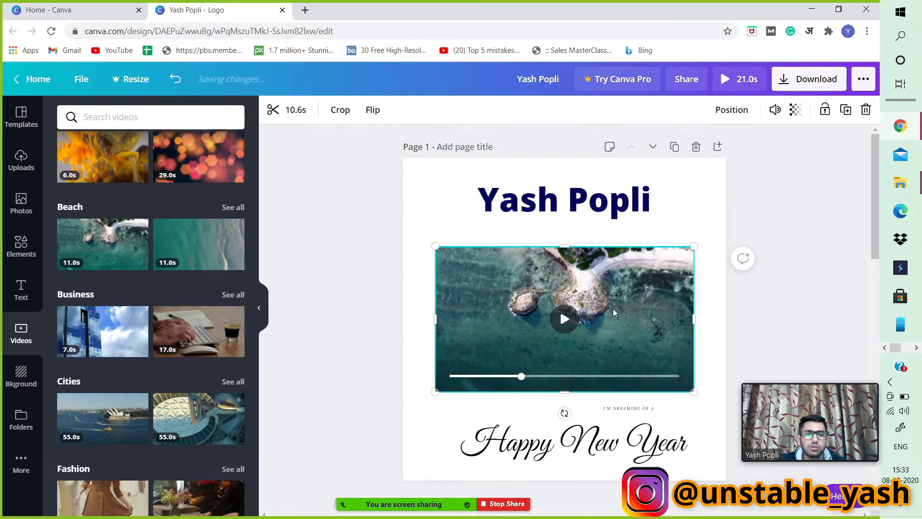
key("Delete")
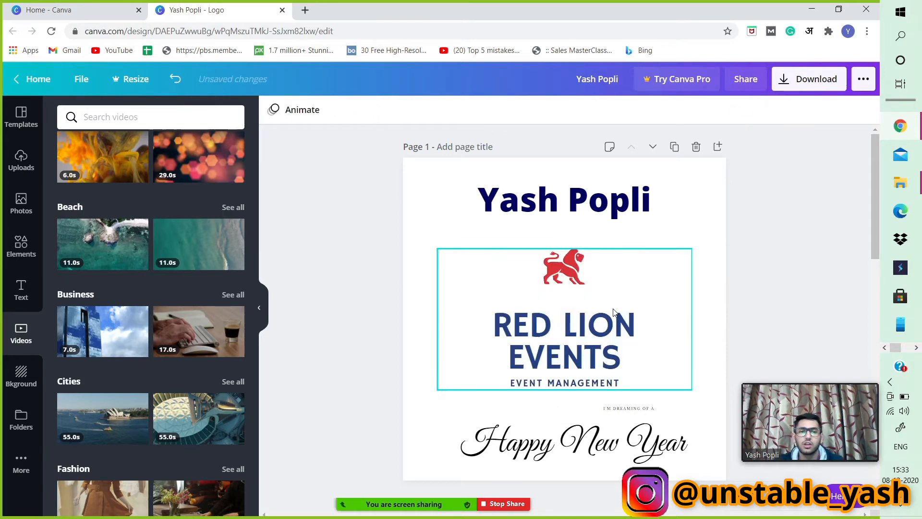
Apply the pink cherry-pattern background to page 1.
left_click(35, 392)
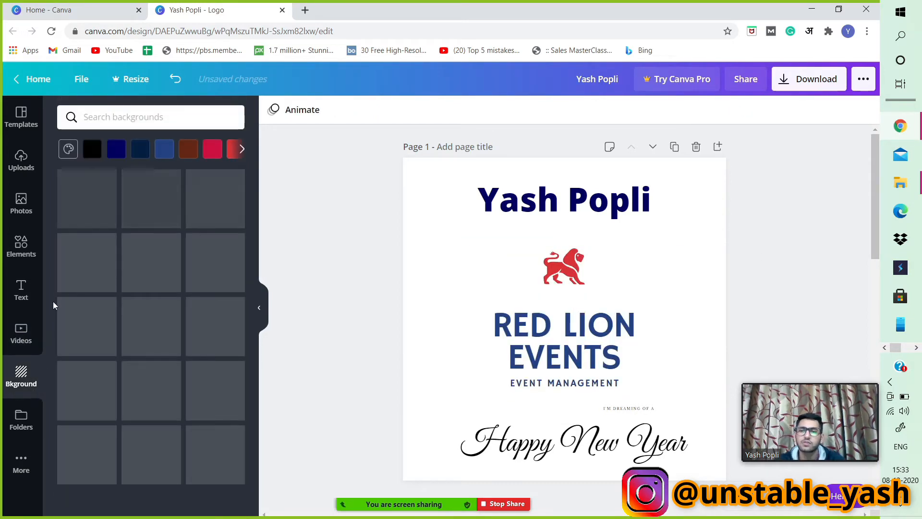
scroll(148, 325, "down", 20)
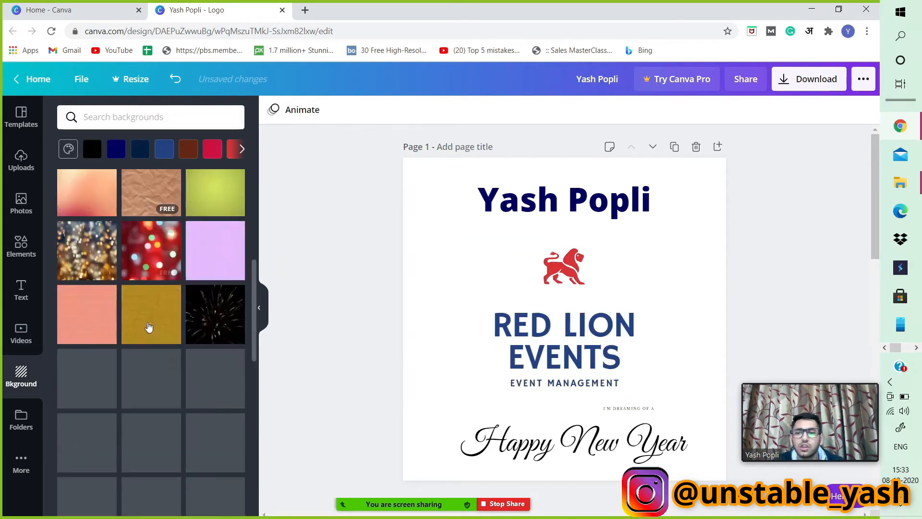
scroll(148, 325, "down", 3)
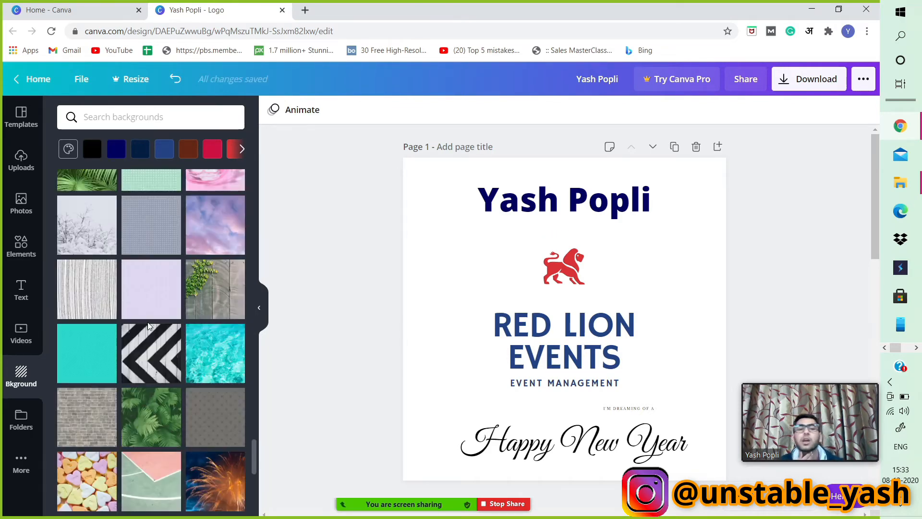
scroll(148, 326, "down", 3)
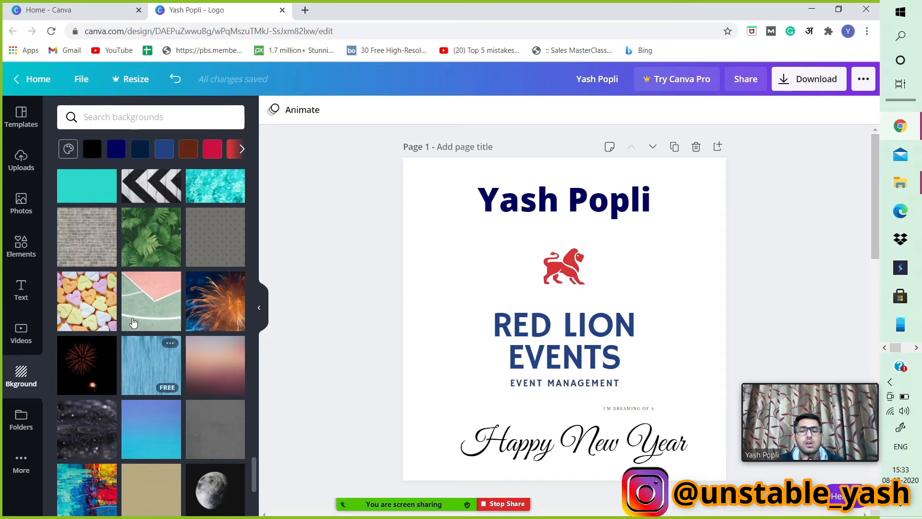
scroll(138, 321, "down", 5)
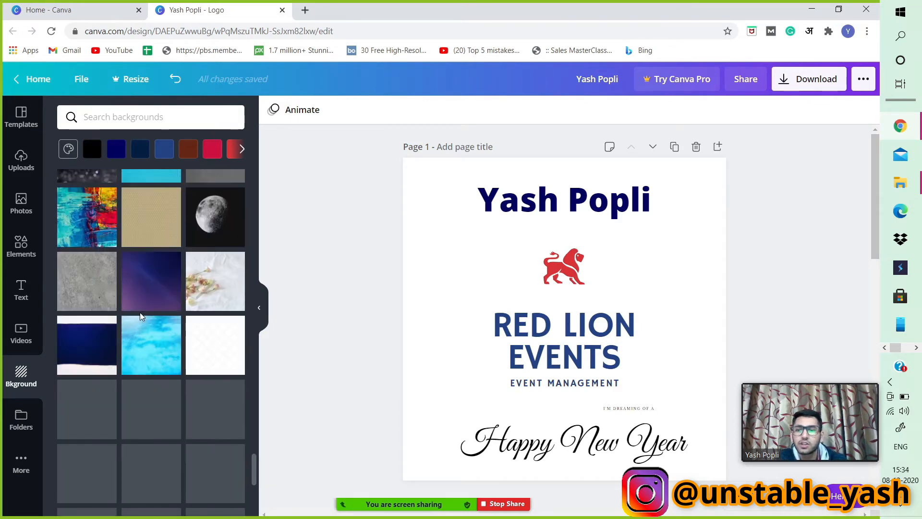
scroll(141, 317, "up", 6)
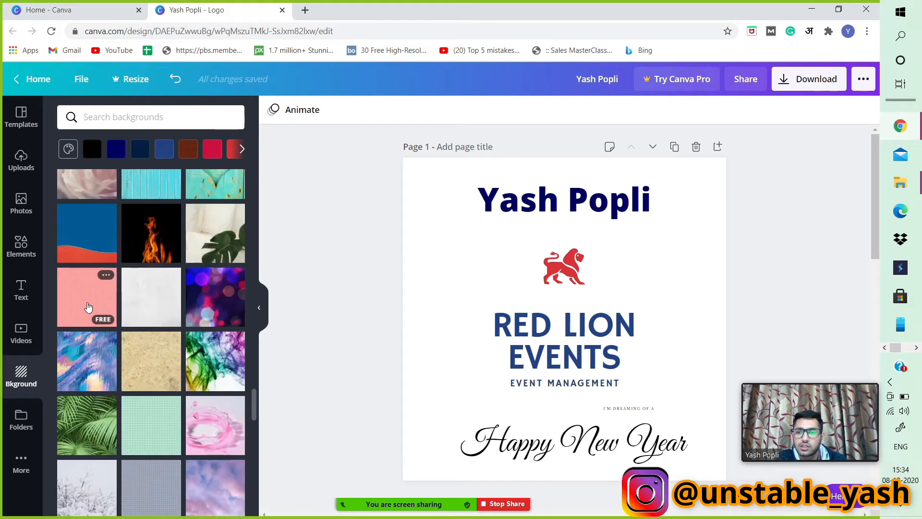
left_click(87, 307)
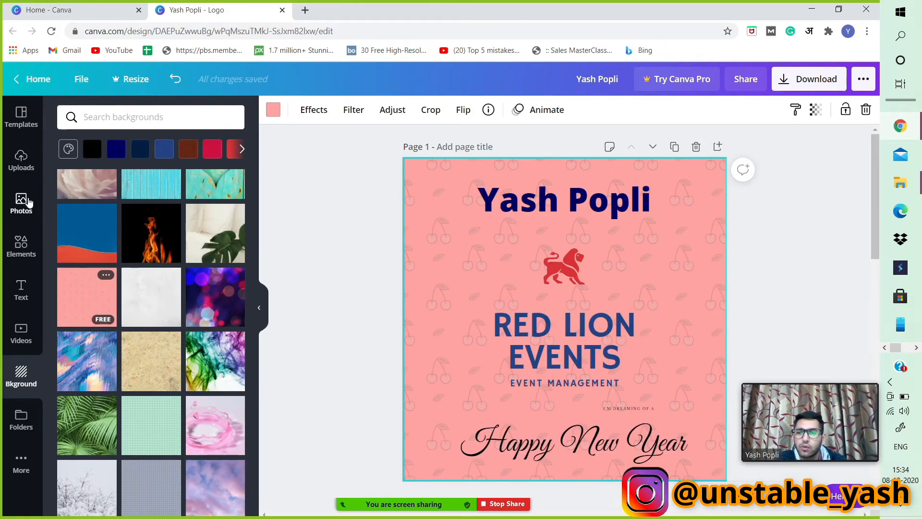
Add the red Christmas tree photo from the christmas photo results and set it as page 1's background.
left_click(24, 201)
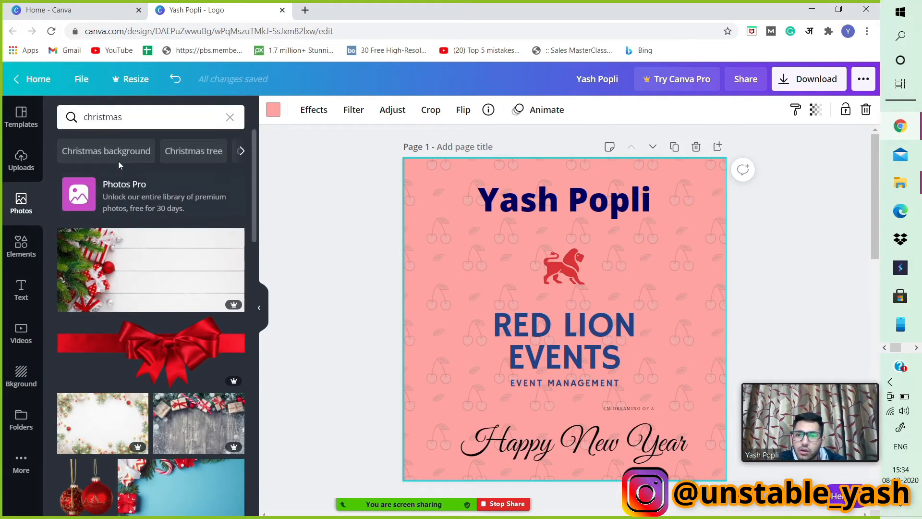
scroll(135, 269, "down", 5)
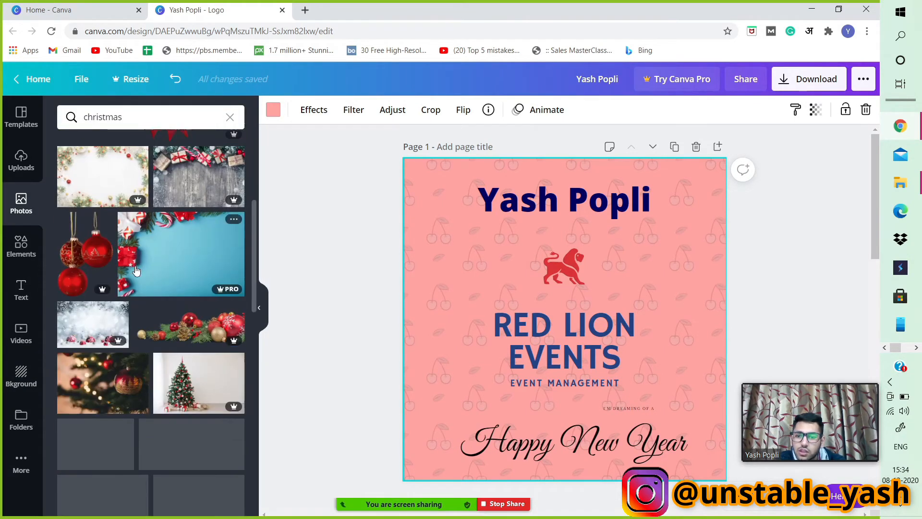
scroll(135, 269, "down", 2)
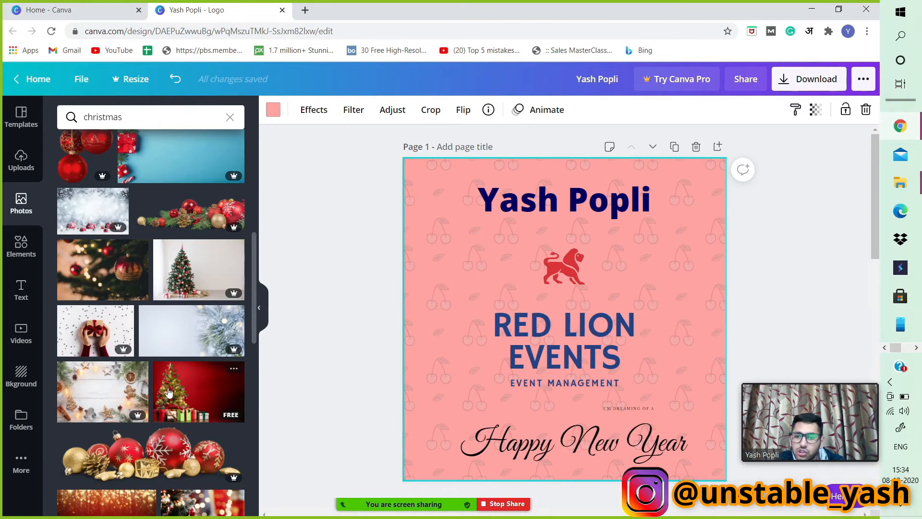
left_click(169, 393)
right_click(615, 295)
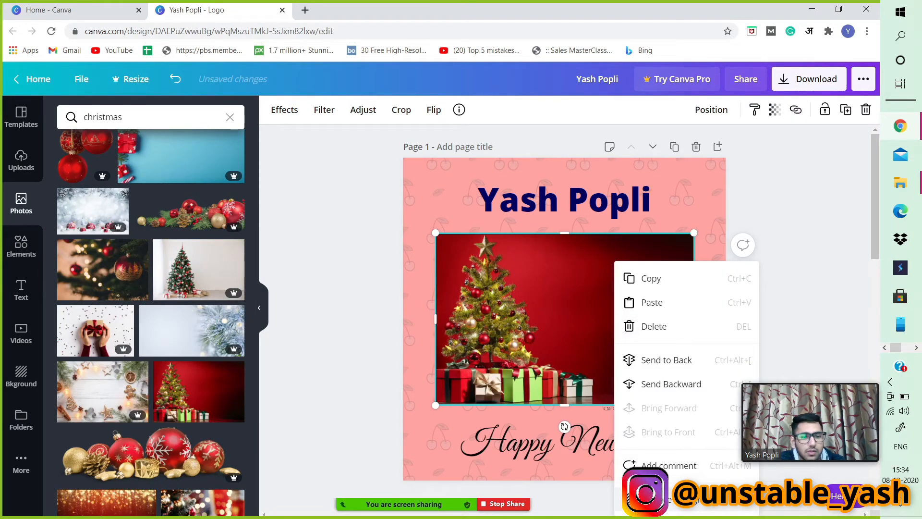
left_click(672, 500)
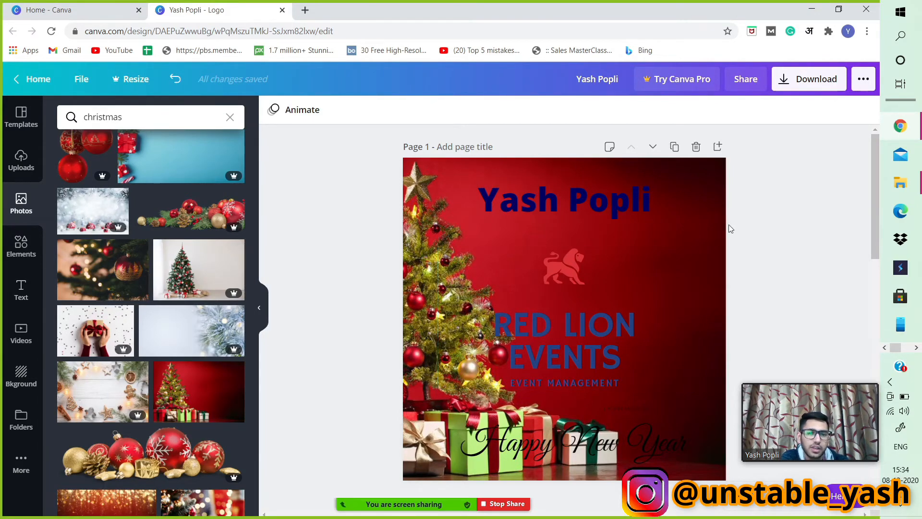
Download only page 1 of the design as a PNG file and close the confirmation dialog.
left_click(707, 197)
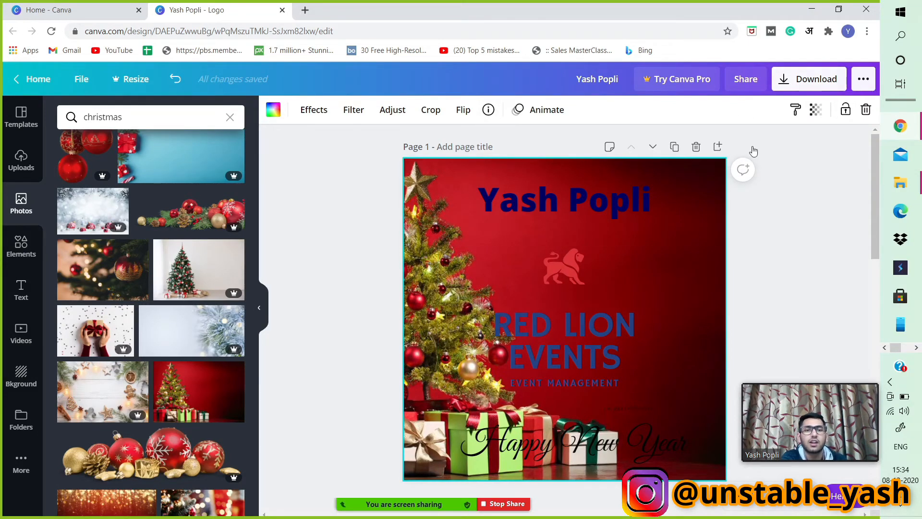
left_click(815, 80)
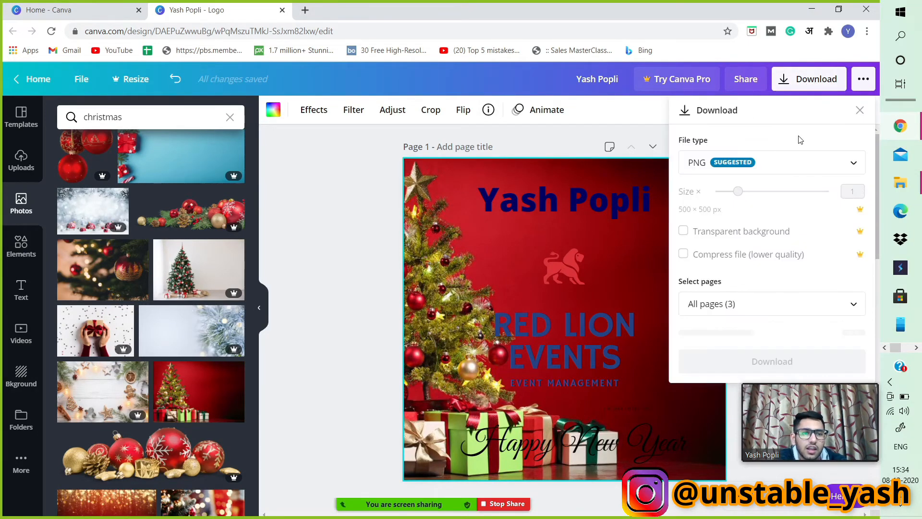
left_click(732, 304)
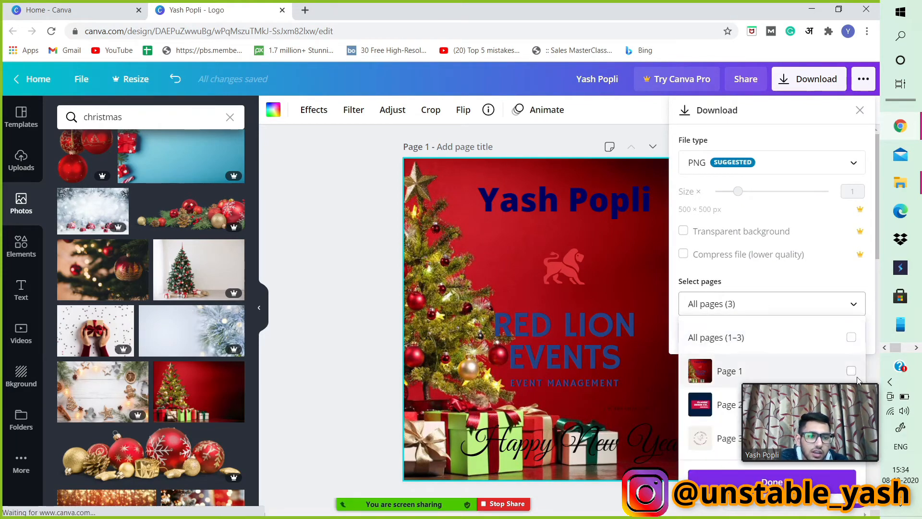
left_click_drag(824, 414, 433, 442)
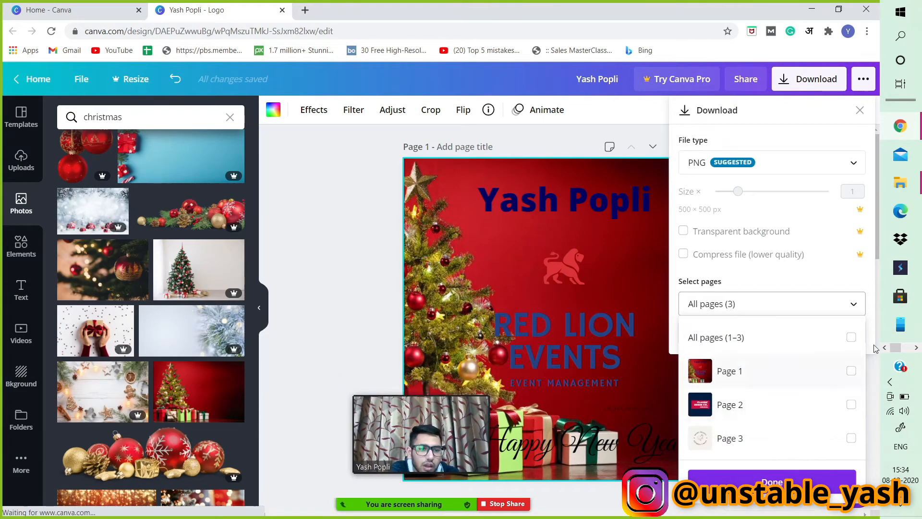
left_click(850, 372)
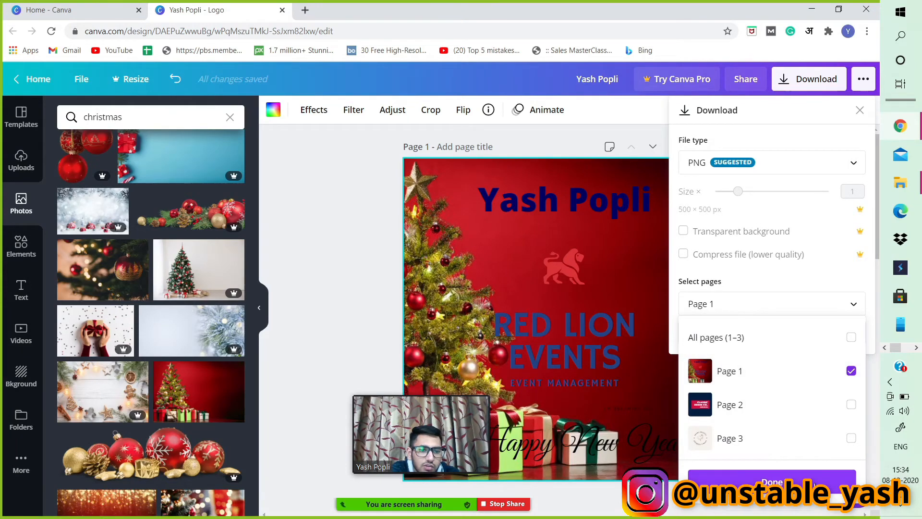
left_click(813, 482)
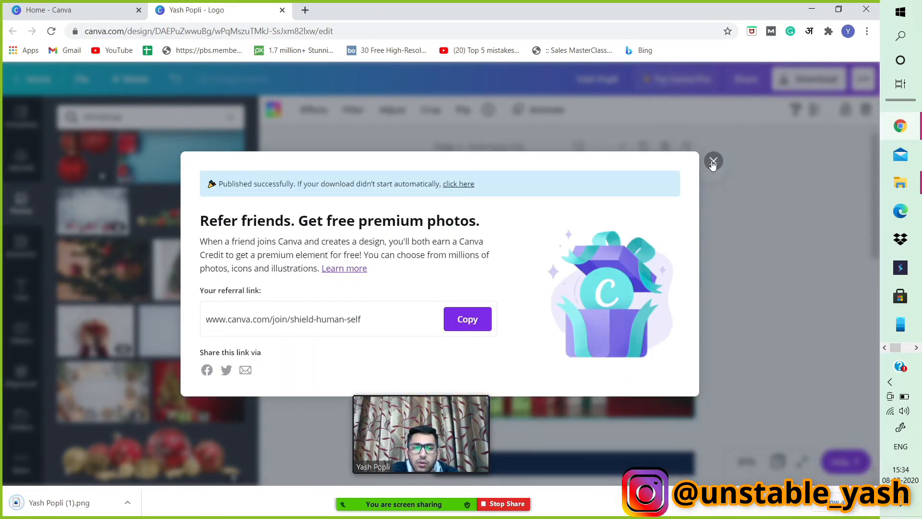
left_click(712, 159)
Add a new blank page 4 and set its background colour to white.
left_click_drag(423, 403, 392, 265)
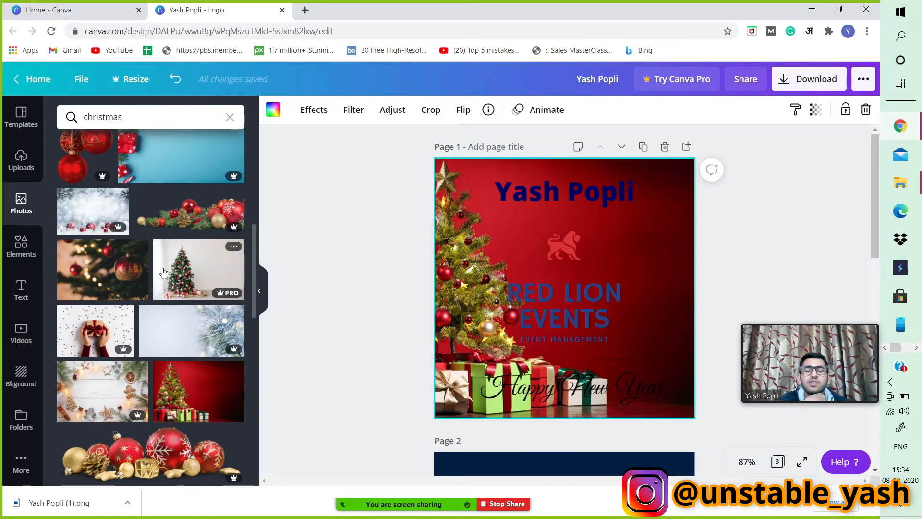
scroll(687, 243, "down", 10)
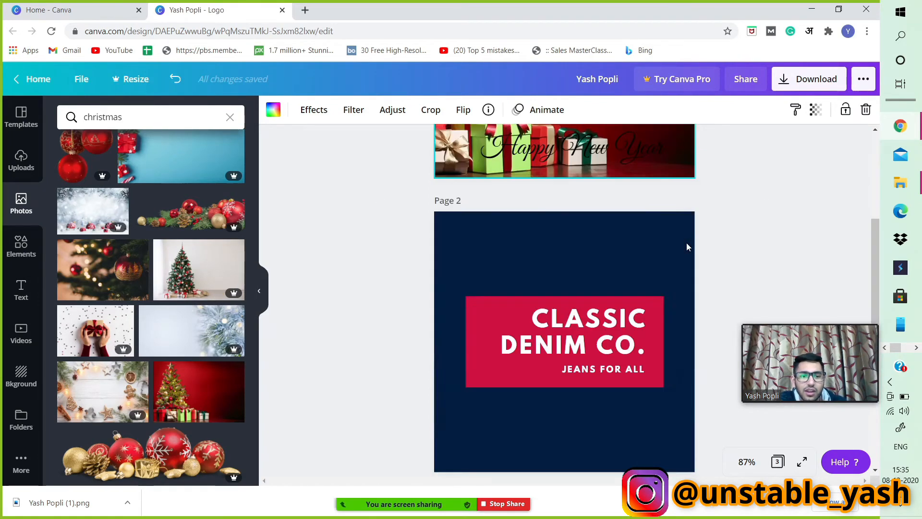
left_click(635, 449)
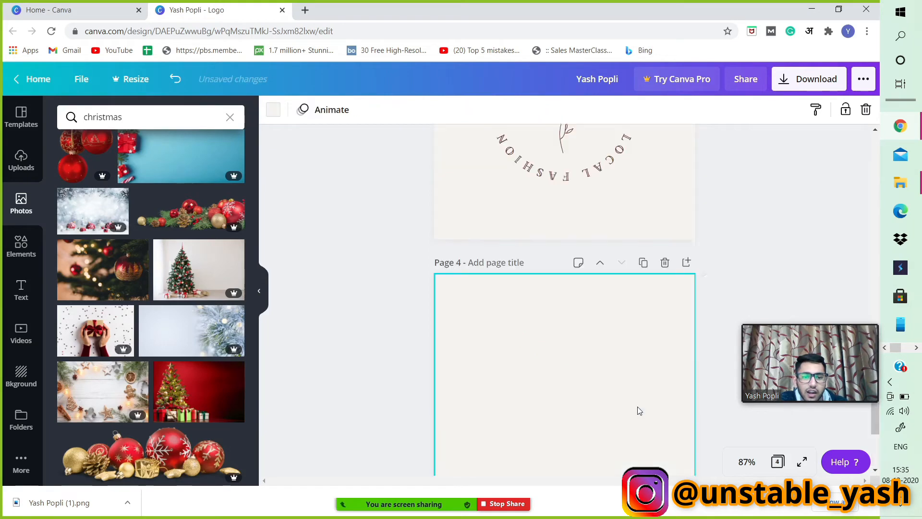
scroll(229, 248, "up", 7)
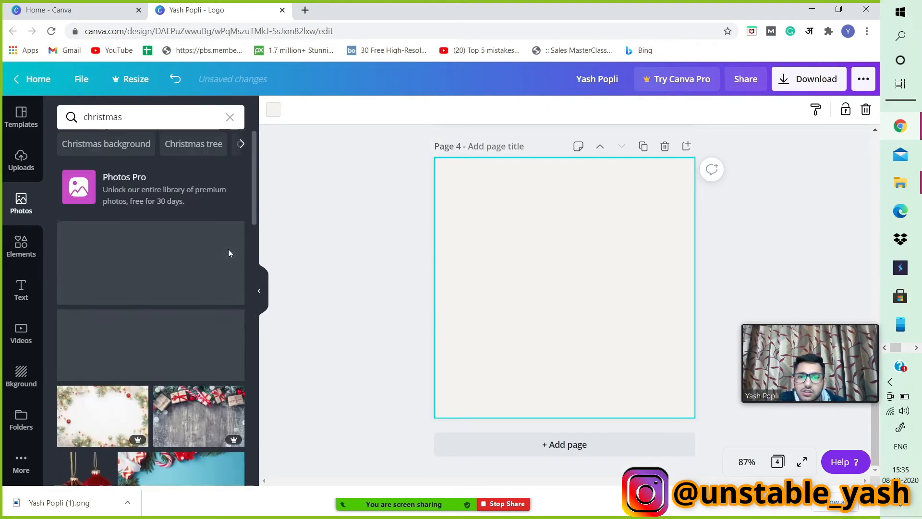
left_click(271, 110)
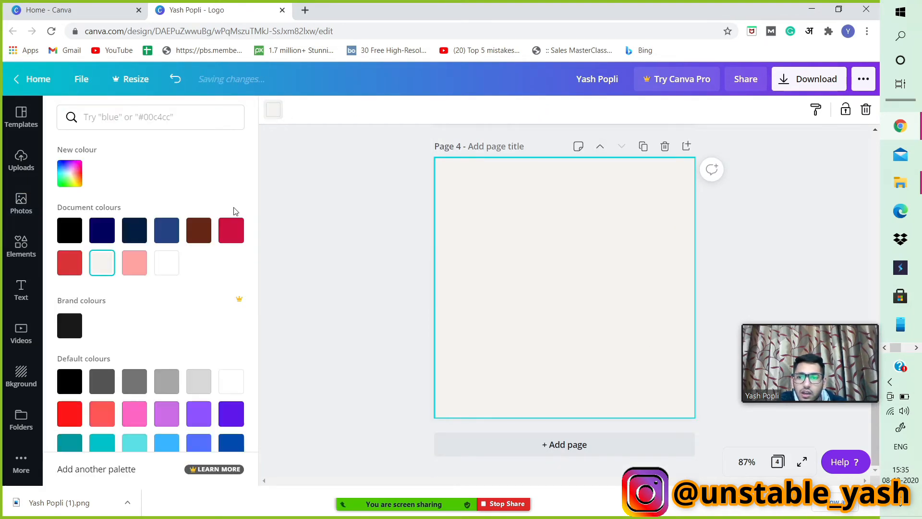
left_click(229, 391)
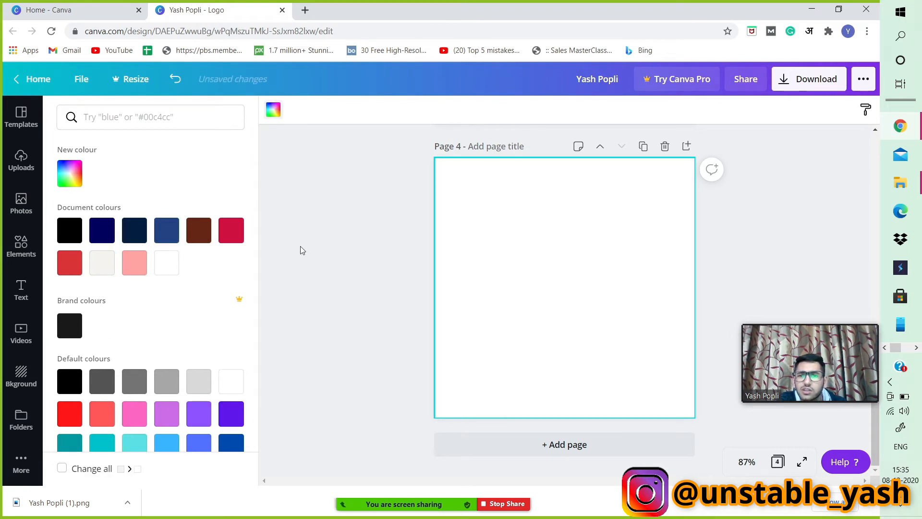
scroll(115, 274, "down", 2)
scroll(123, 309, "up", 2)
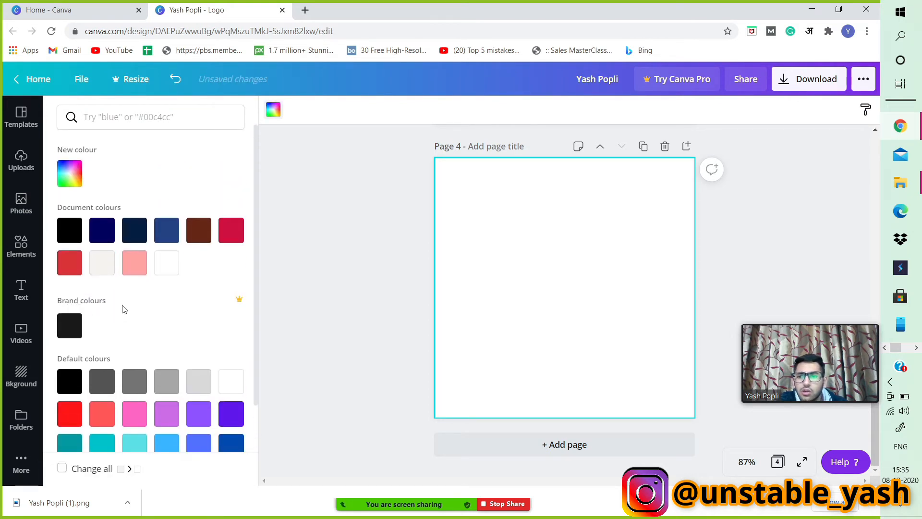
Place the uploaded phone outline image on page 4 and enlarge it to fill most of the page.
left_click(26, 166)
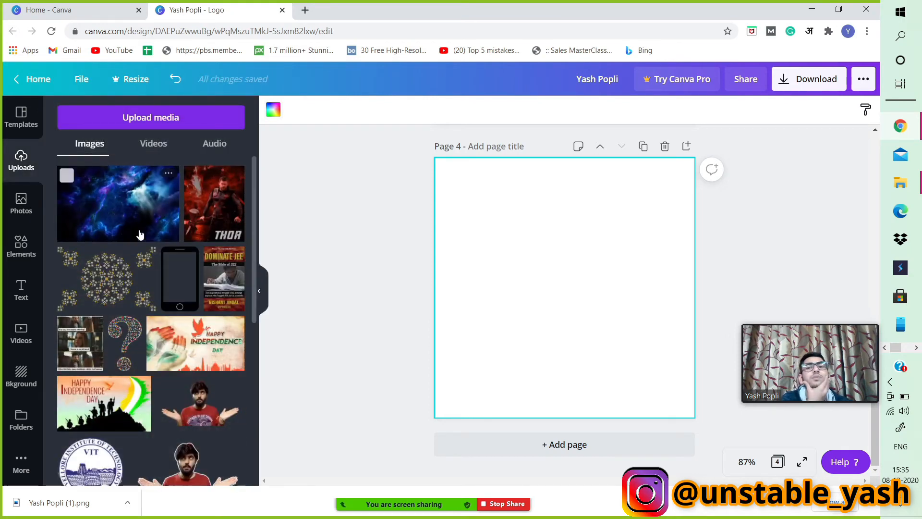
left_click(174, 288)
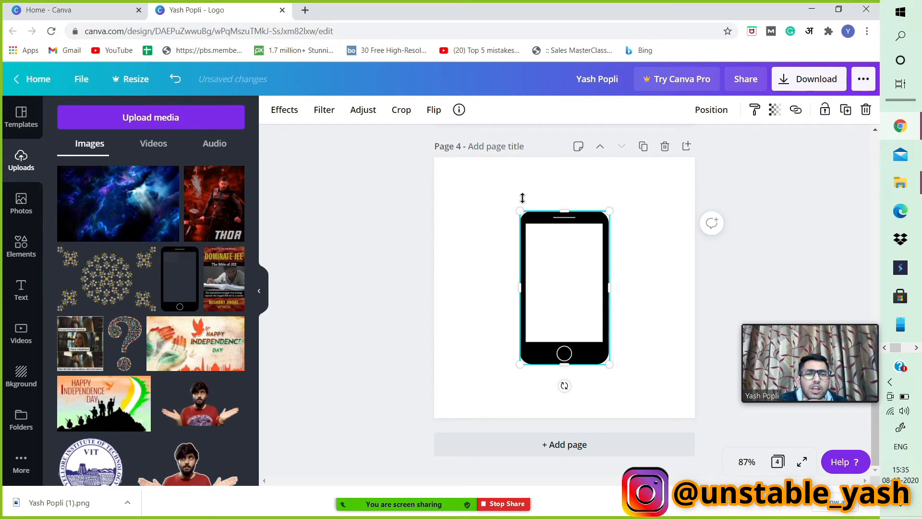
left_click_drag(560, 260, 537, 237)
left_click_drag(512, 195, 496, 184)
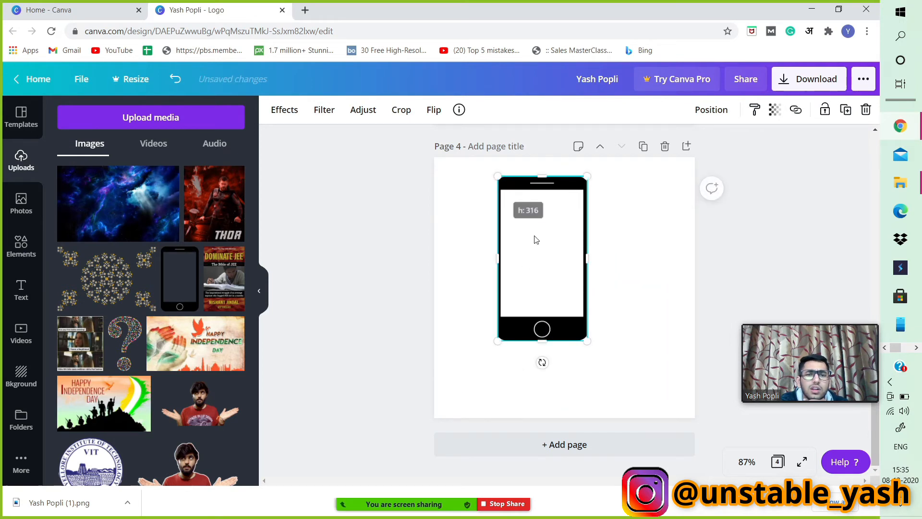
key("ctrl+z")
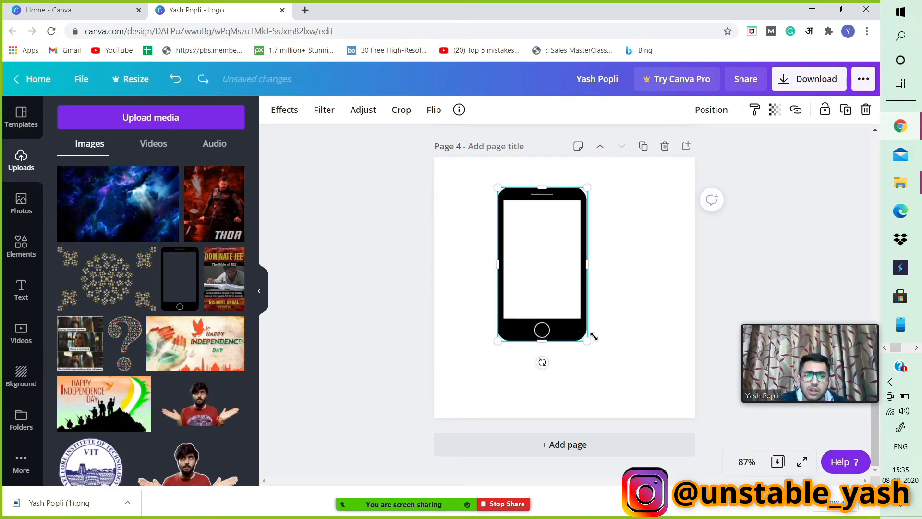
left_click_drag(591, 343, 647, 394)
mouse_move(590, 382)
left_mouse_down()
mouse_move(590, 358)
mouse_move(593, 373)
left_mouse_up()
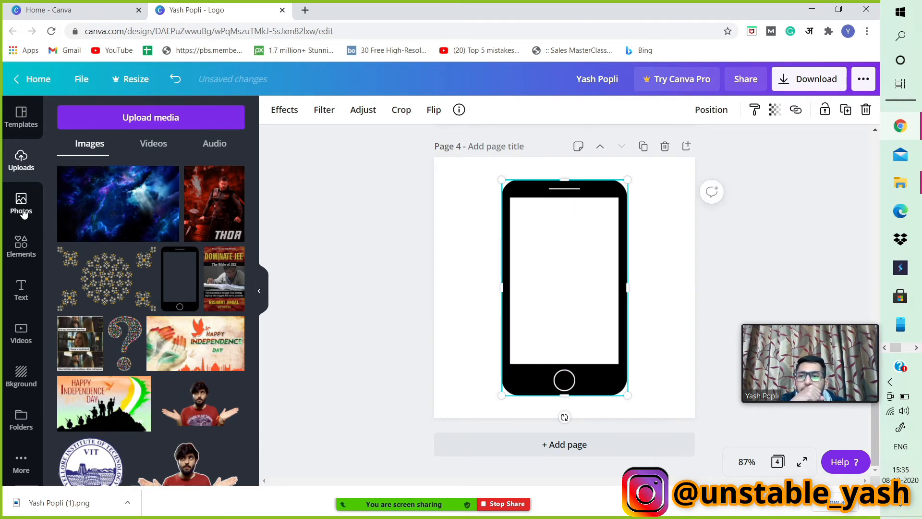
Search the elements for facebook, add the blue Facebook icon, and shrink it into the phone screen's top-left corner.
left_click(12, 253)
scroll(160, 280, "up", 10)
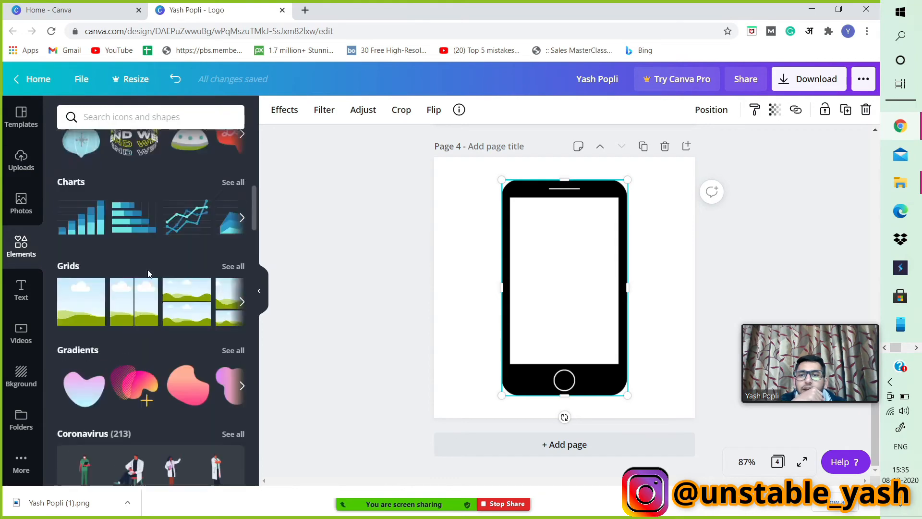
left_click(164, 123)
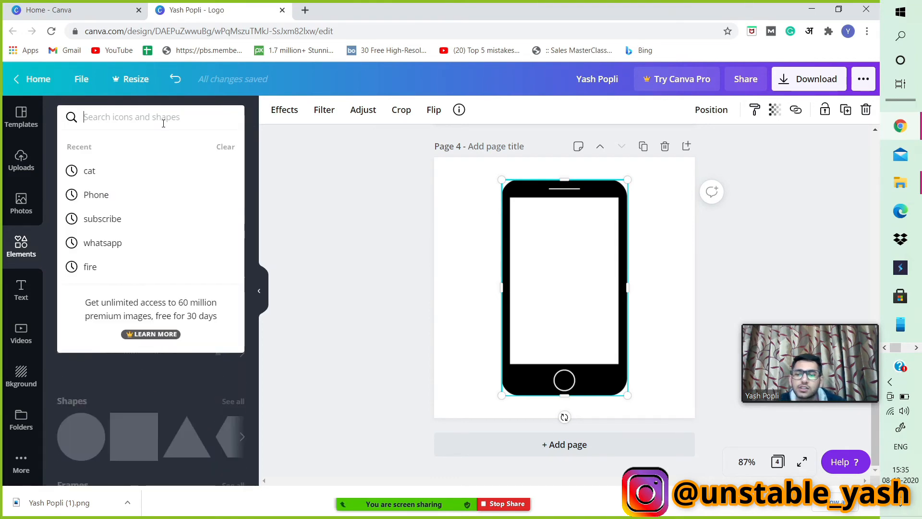
type("fac")
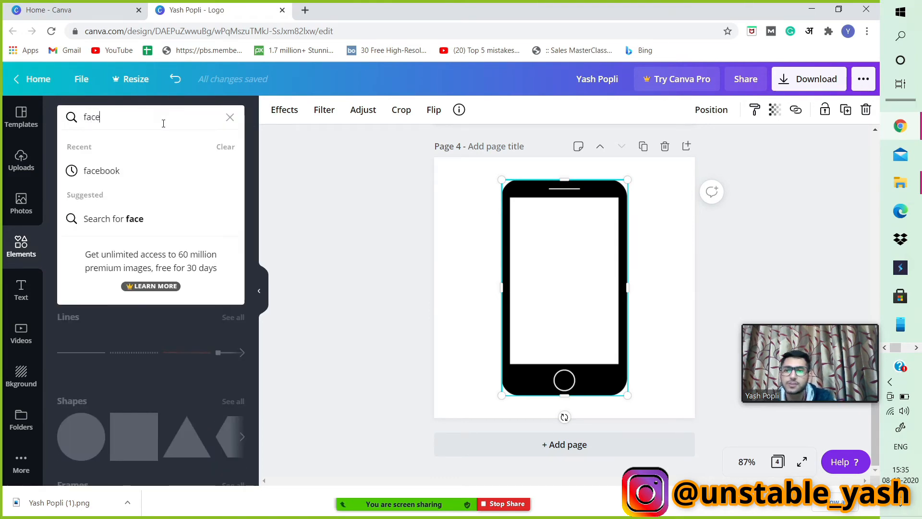
type("e")
left_click(150, 178)
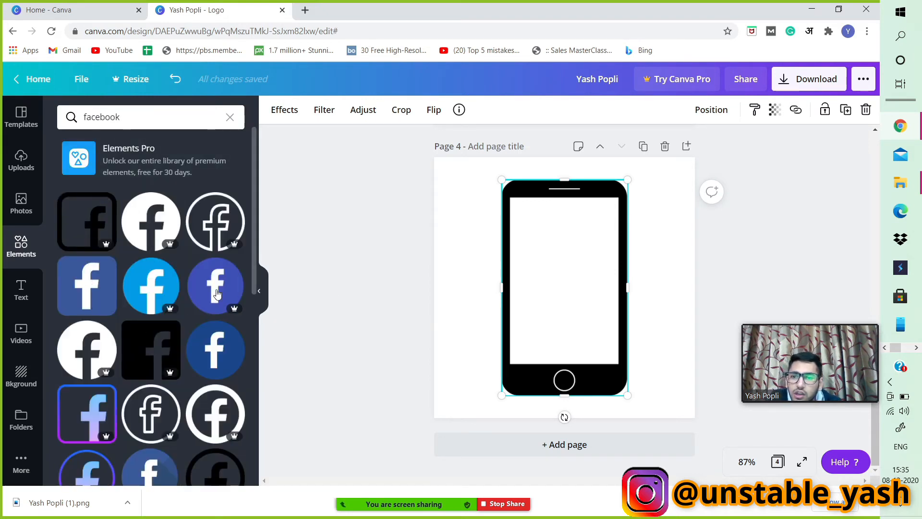
left_click(214, 350)
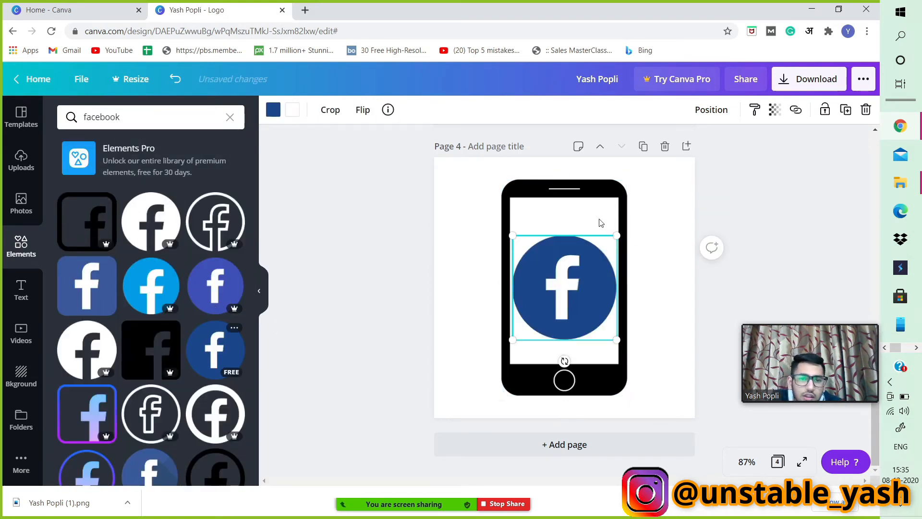
left_click_drag(601, 245, 531, 222)
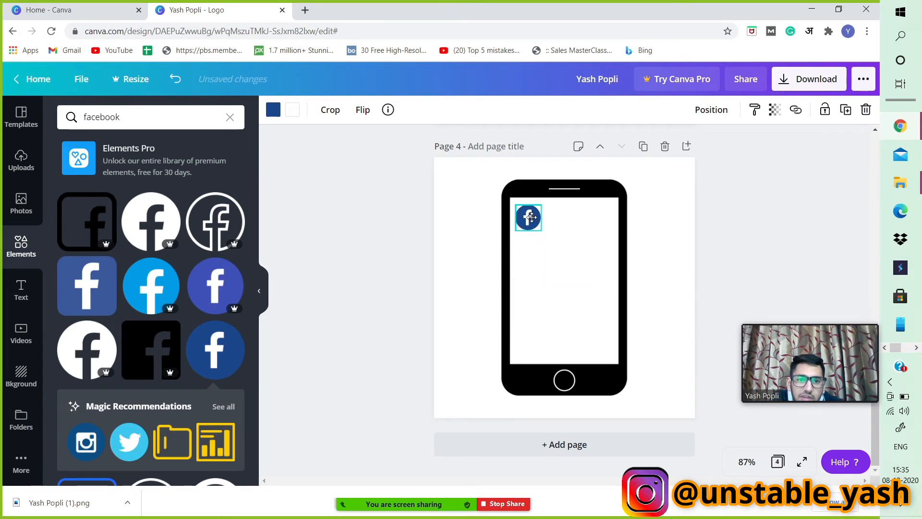
Search the elements for whatsapp, add the green WhatsApp icon, and shrink it beside the Facebook icon.
left_click(127, 117)
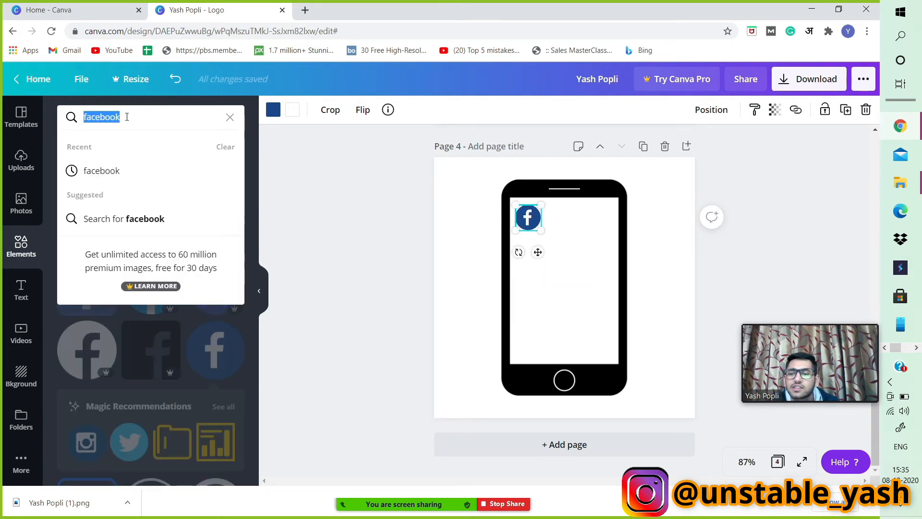
type("whats")
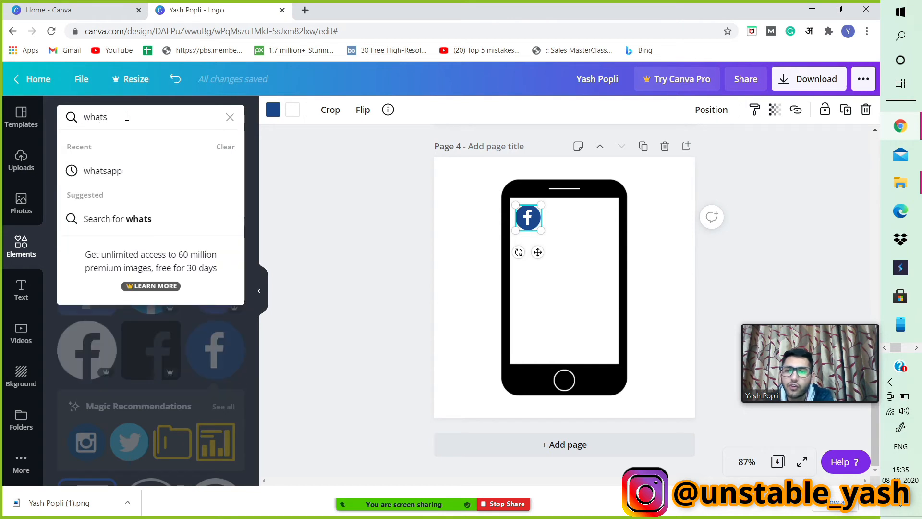
type("app")
key("Return")
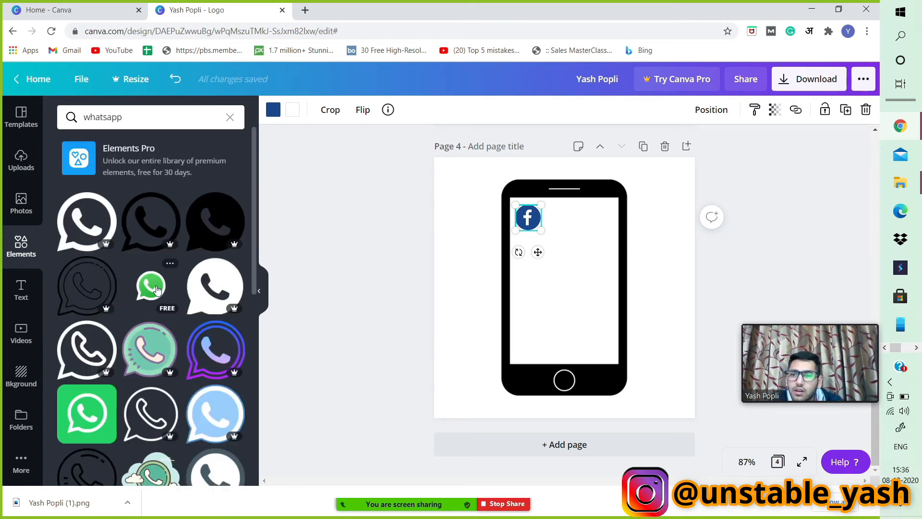
left_click(157, 289)
left_click_drag(604, 249, 567, 222)
left_click_drag(613, 184, 597, 199)
left_click_drag(567, 232, 564, 217)
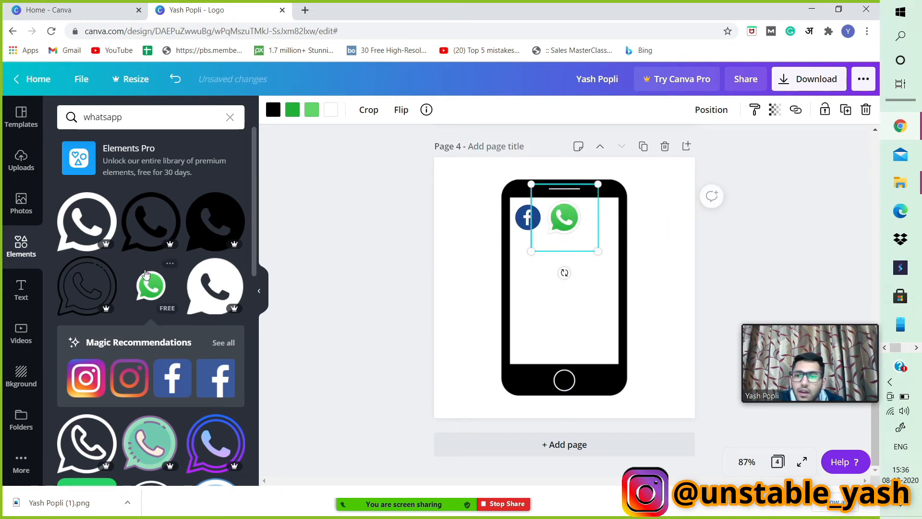
Add an Instagram icon to the right of the WhatsApp icon and align the icons in a row.
left_click(93, 383)
left_click_drag(615, 231, 594, 226)
left_click(576, 239)
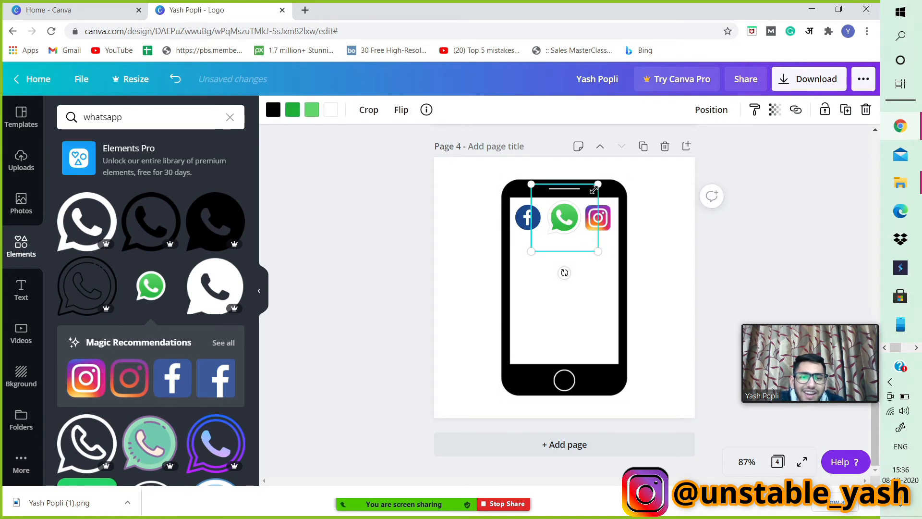
left_click_drag(594, 190, 594, 188)
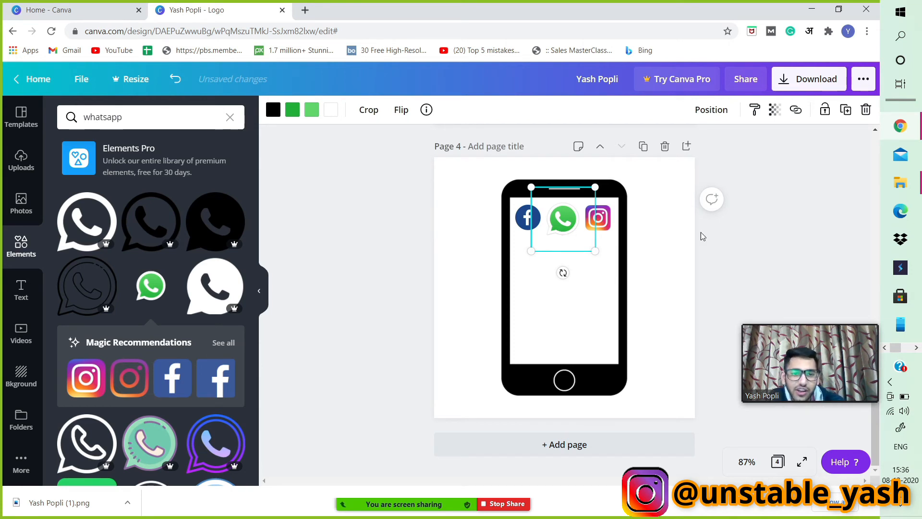
Add a square frame from the Frames elements and fit it into the phone screen below the icons.
left_click(752, 249)
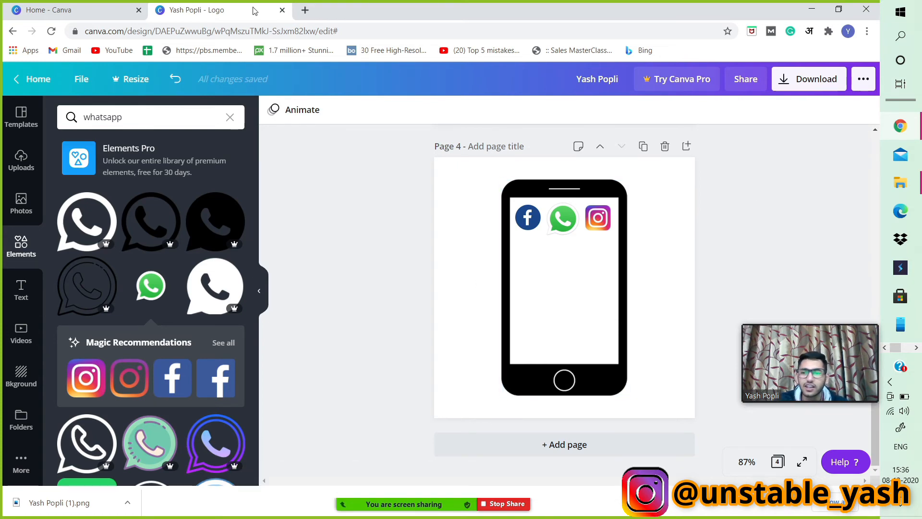
left_click(31, 382)
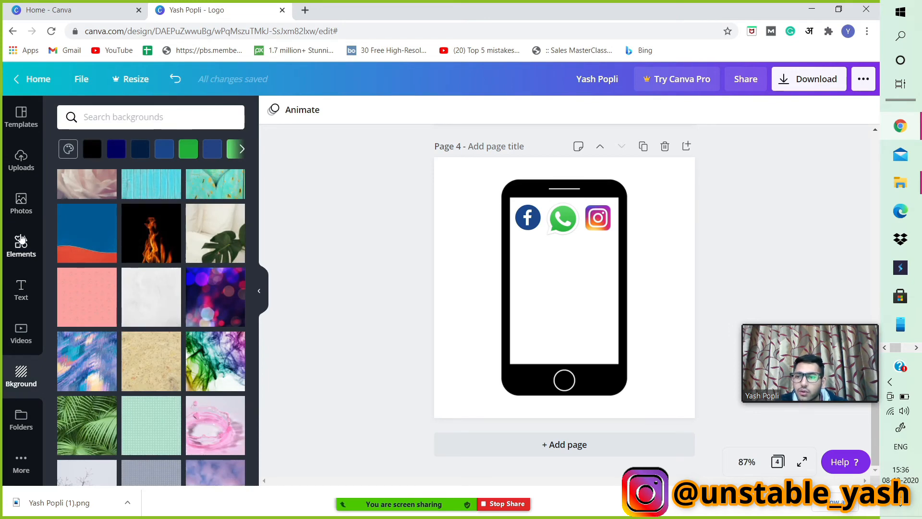
left_click(21, 242)
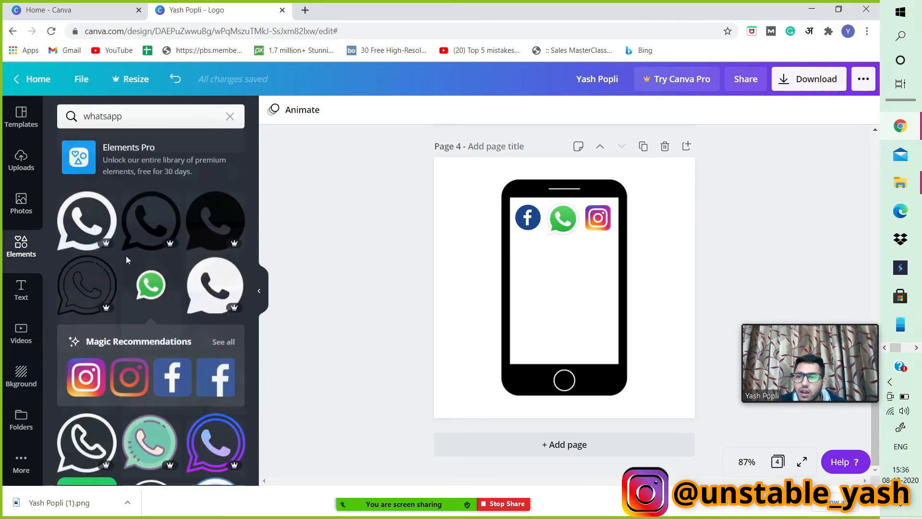
left_click(230, 117)
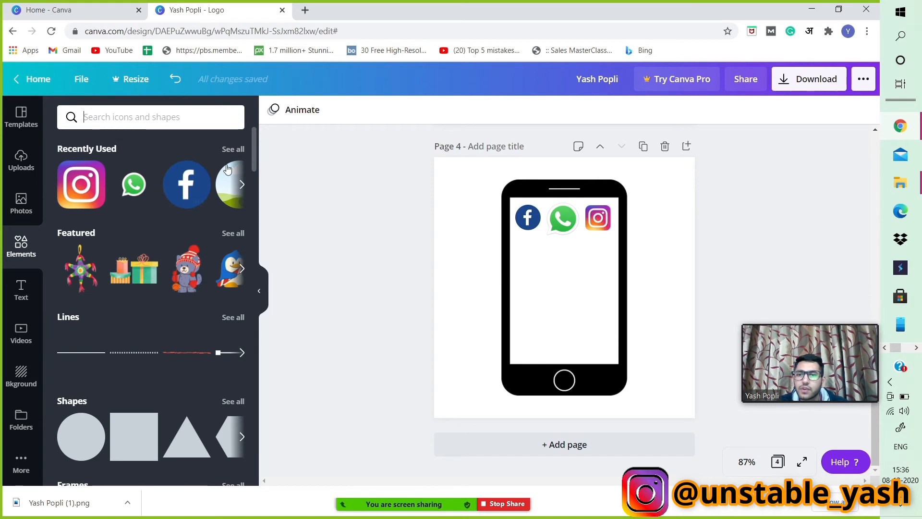
scroll(218, 312, "down", 3)
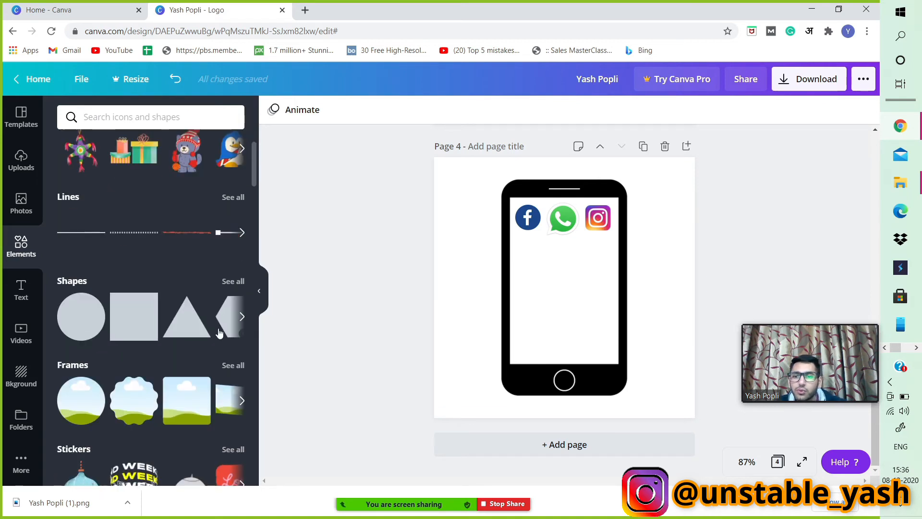
left_click(227, 366)
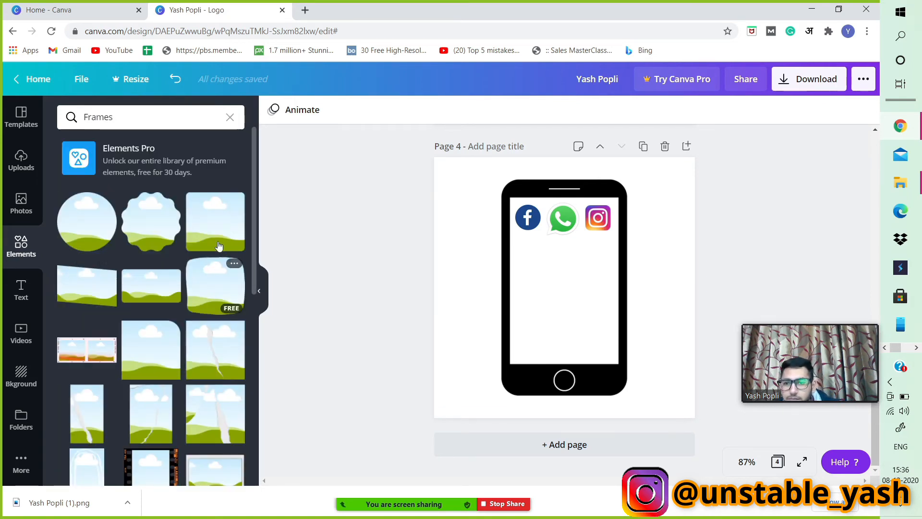
left_click(218, 240)
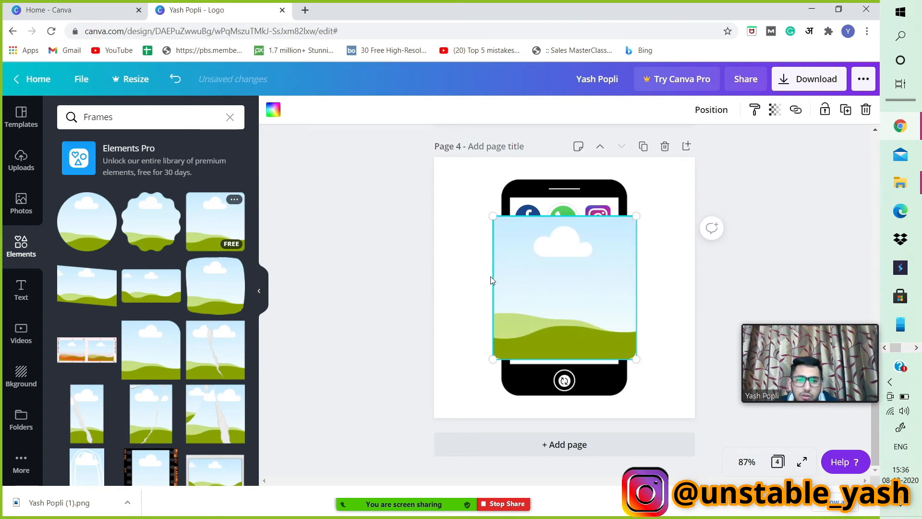
left_click_drag(493, 216, 513, 230)
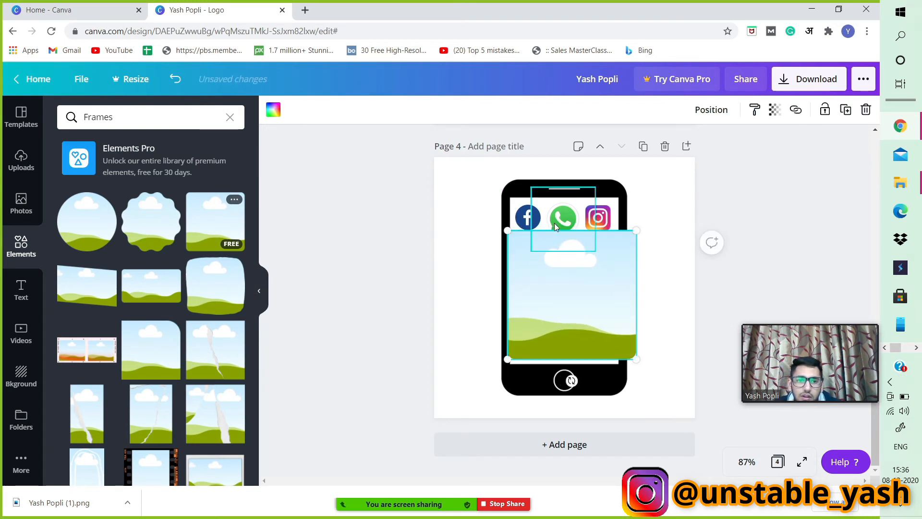
left_click_drag(632, 234, 606, 261)
left_click_drag(551, 300, 556, 297)
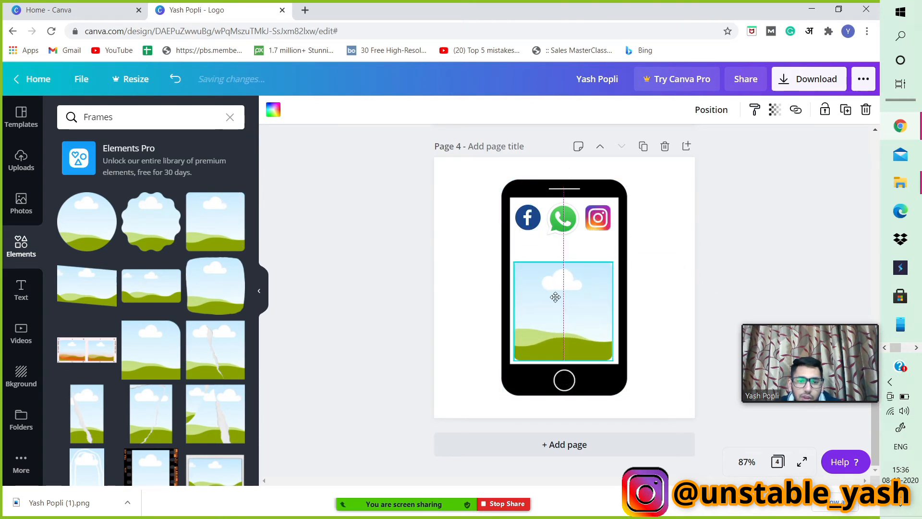
Fill the frame with the uploaded galaxy image, then delete the image and the frame.
left_click(21, 166)
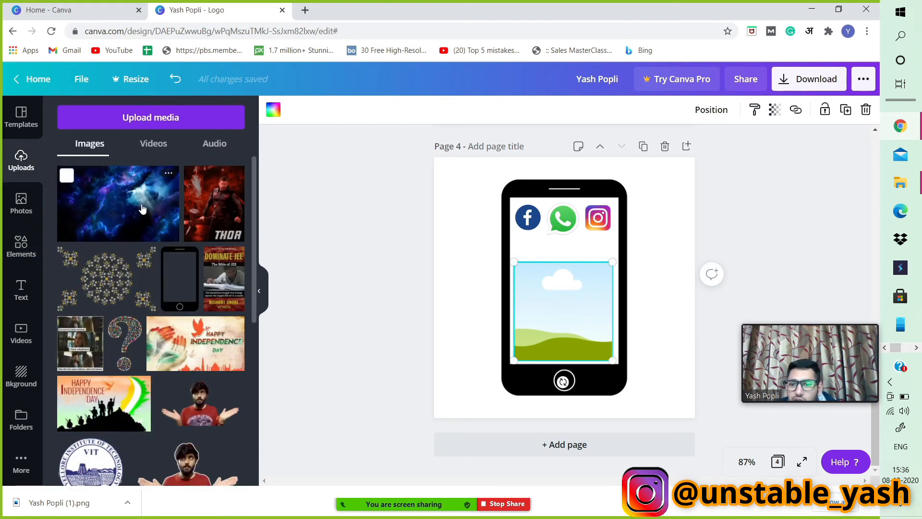
left_click_drag(142, 208, 563, 312)
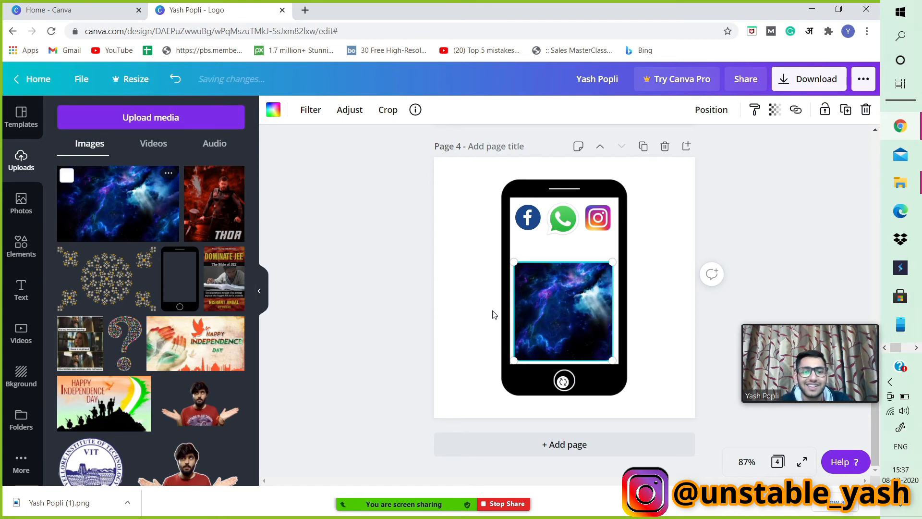
key("Delete")
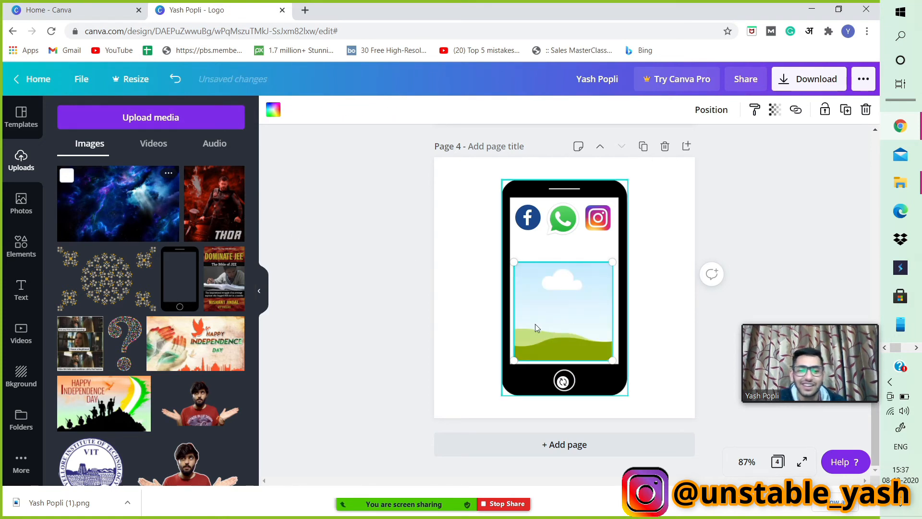
key("Delete")
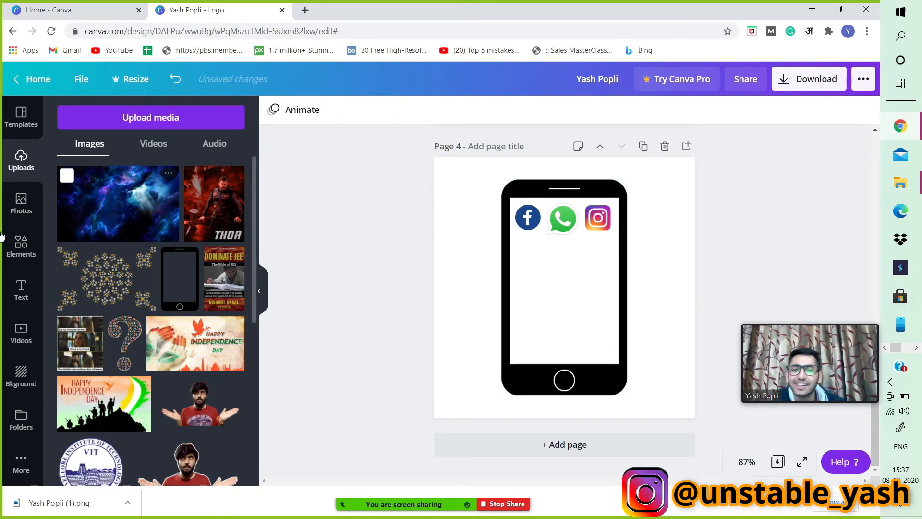
Add the 'welcome little one!' text combination, shrink it, and centre it in the phone screen below the icons.
left_click(18, 124)
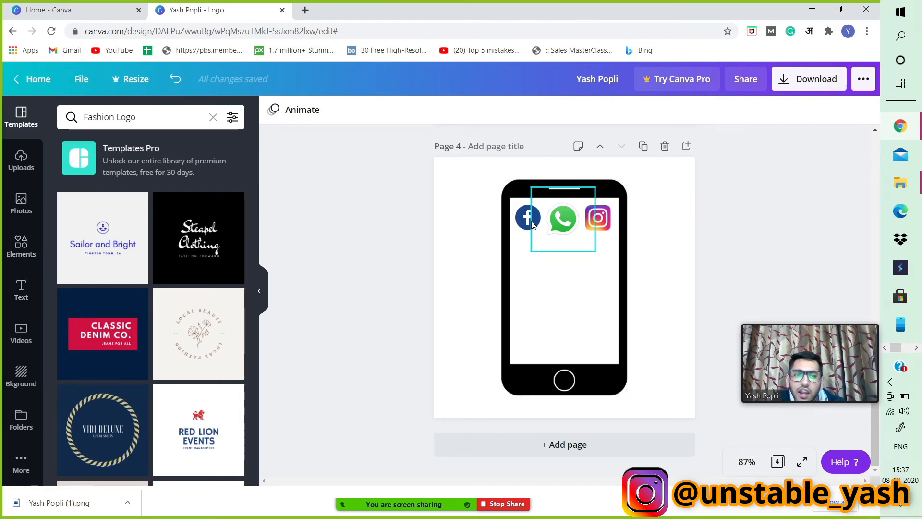
left_click(21, 288)
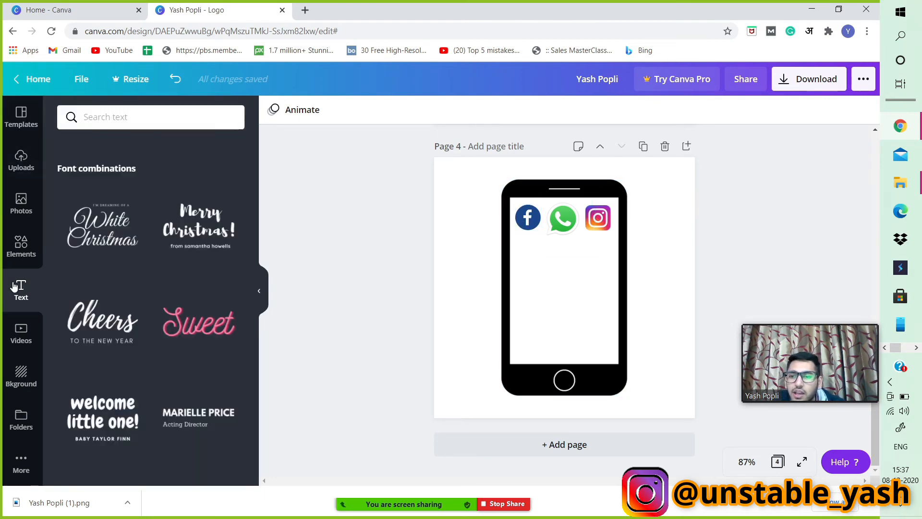
scroll(143, 276, "down", 3)
scroll(143, 284, "up", 2)
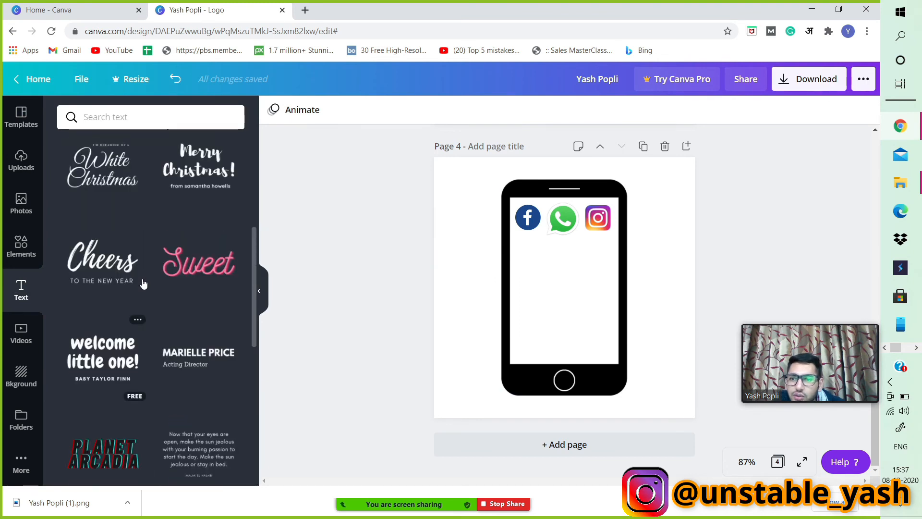
scroll(91, 381, "down", 4)
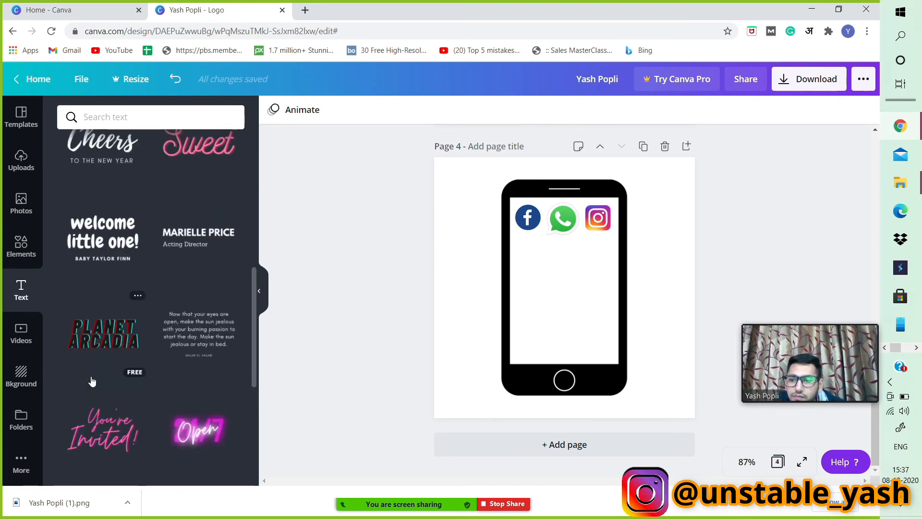
scroll(110, 233, "up", 2)
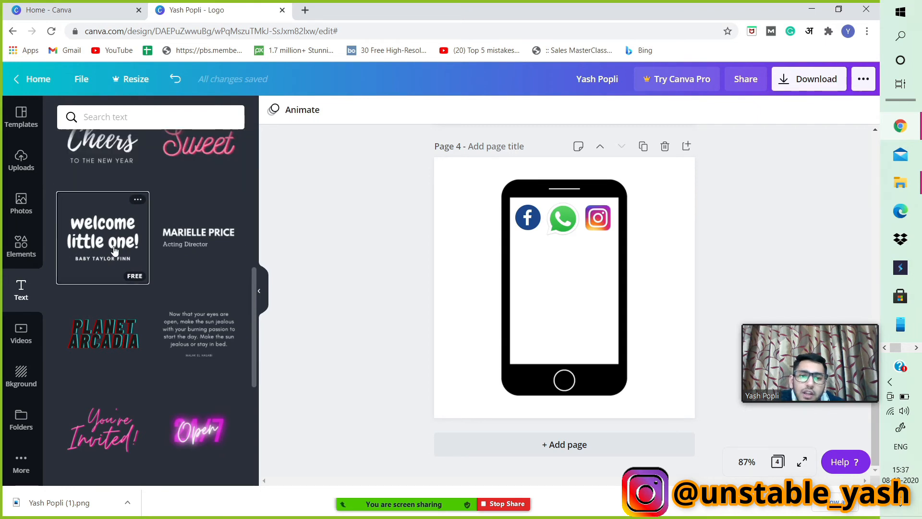
left_click(114, 251)
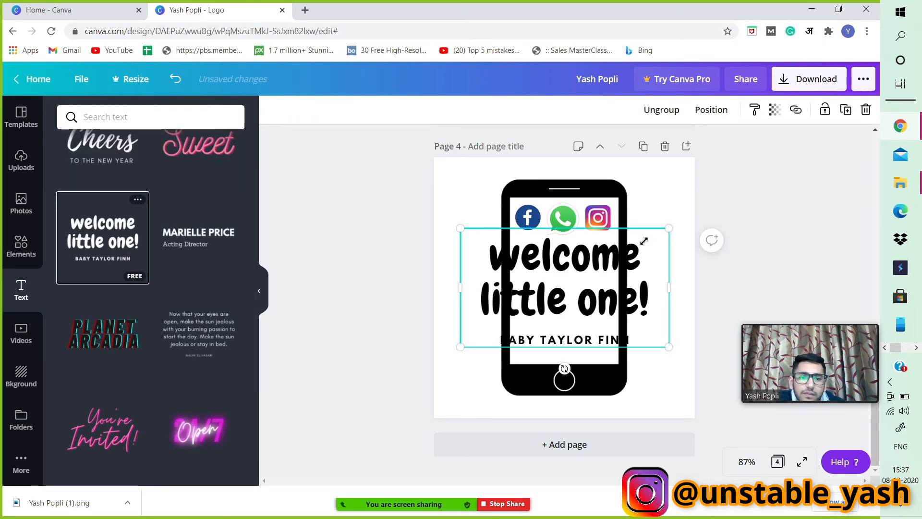
left_click_drag(644, 241, 568, 283)
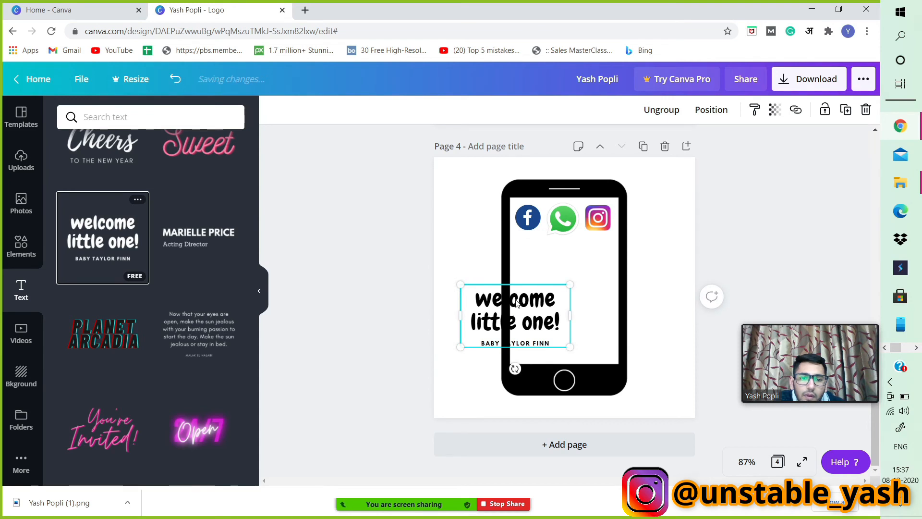
left_click_drag(516, 301, 566, 266)
Change the heading's second line so it reads 'welcome to my channel'.
double_click(576, 266)
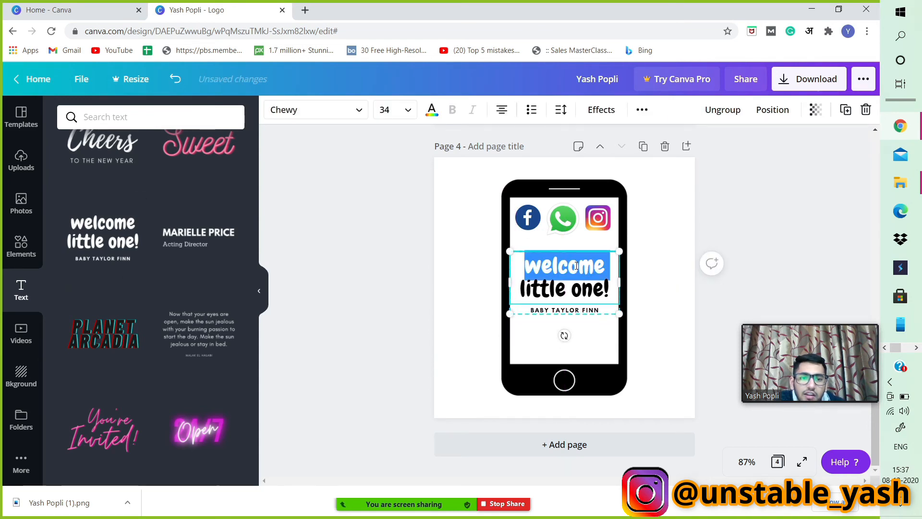
triple_click(551, 298)
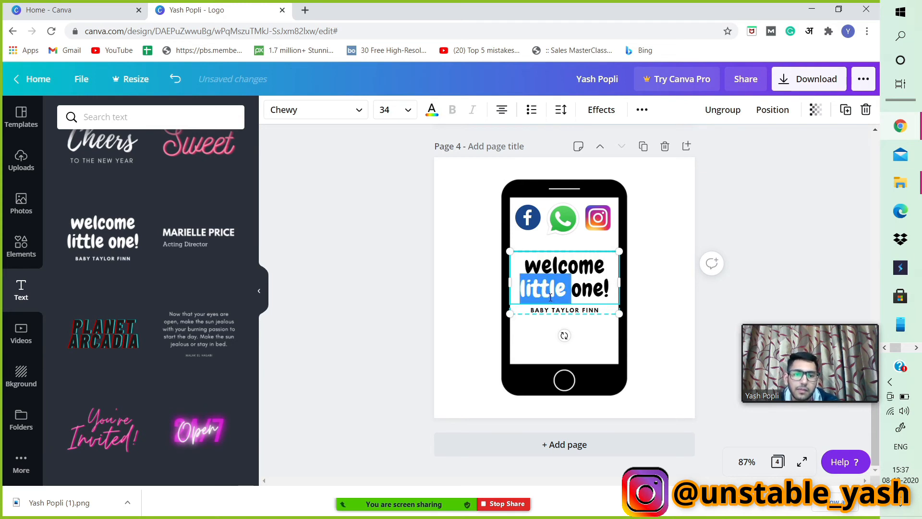
type("to")
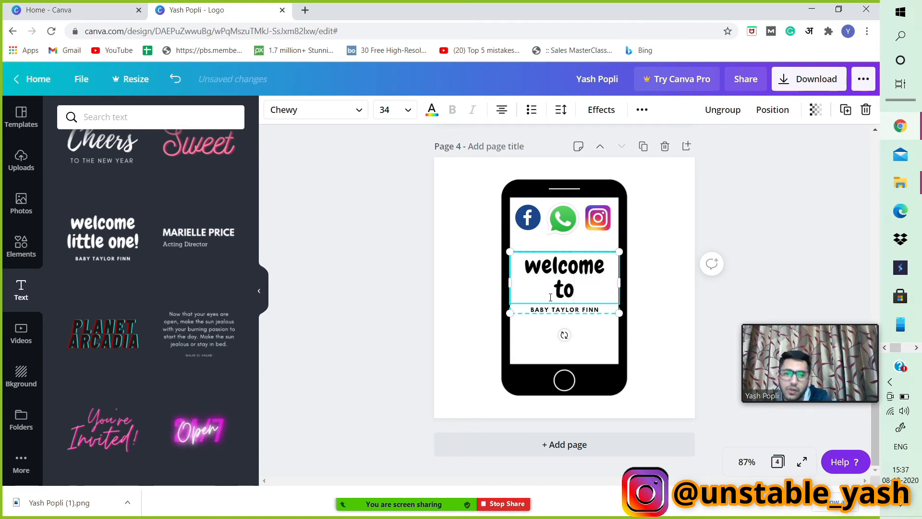
type(" my ch")
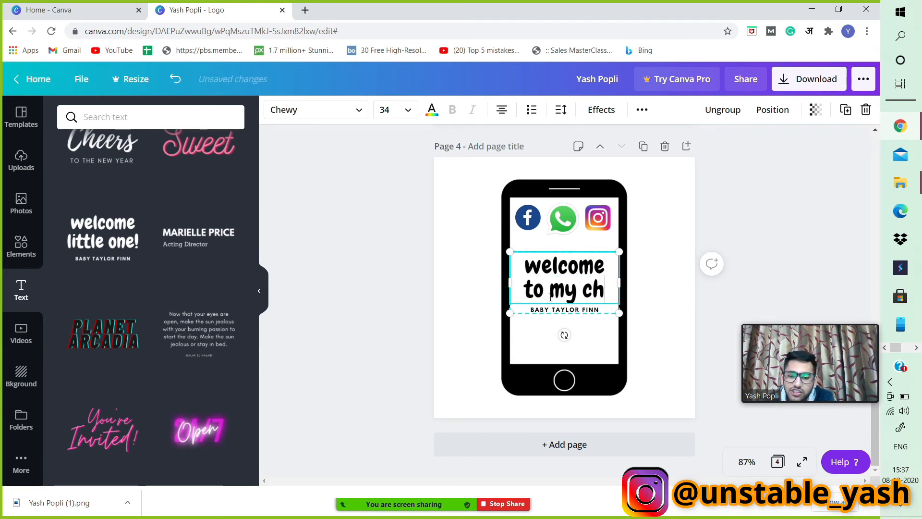
type("annel")
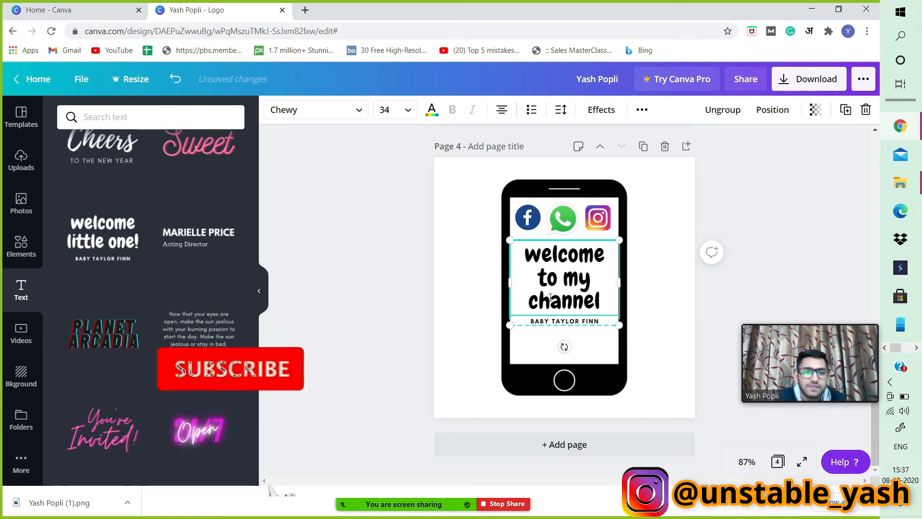
Replace the small subtitle with the creator's name in capitals and move the text block lower in the screen.
left_click(581, 323)
double_click(581, 322)
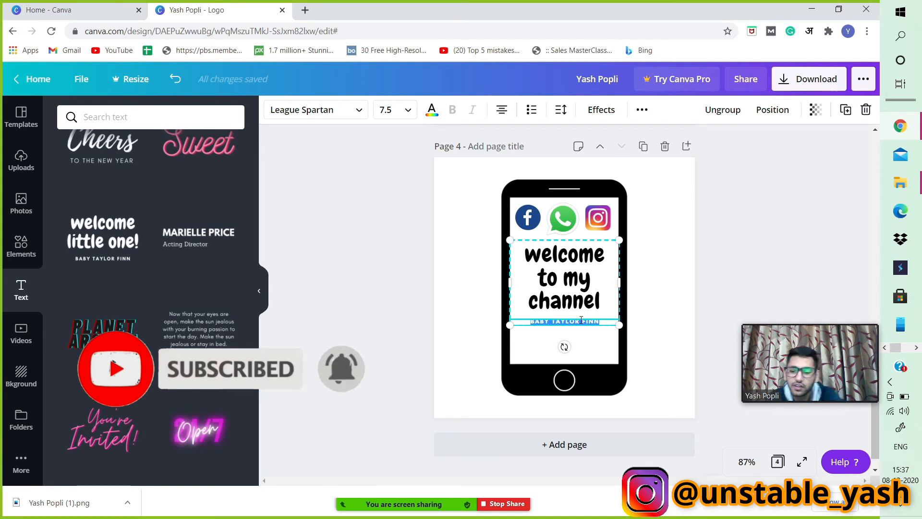
type("YASH POPLI")
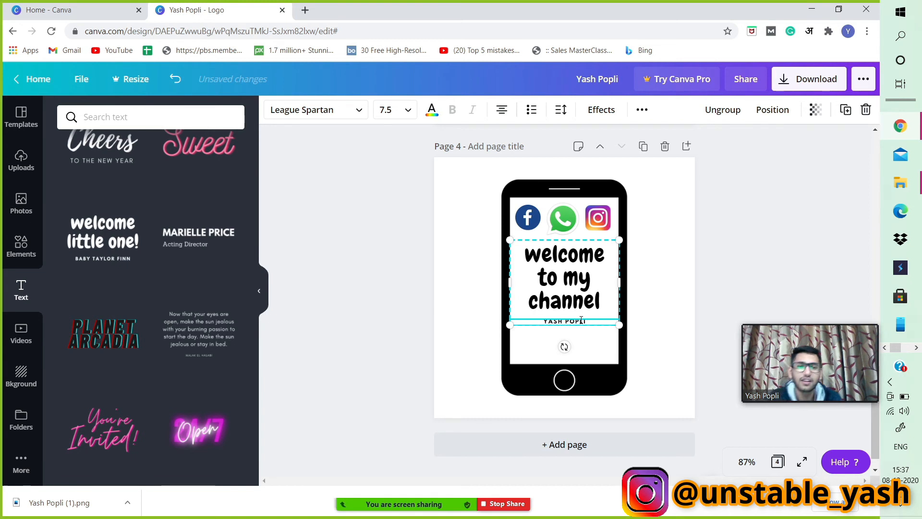
left_click(747, 238)
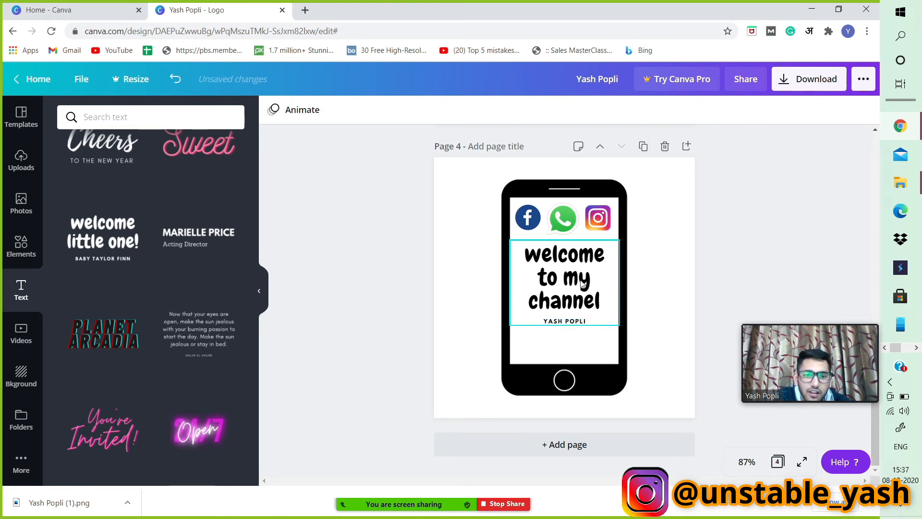
left_click_drag(583, 284, 581, 306)
Open the full list of recently used elements.
left_click(20, 243)
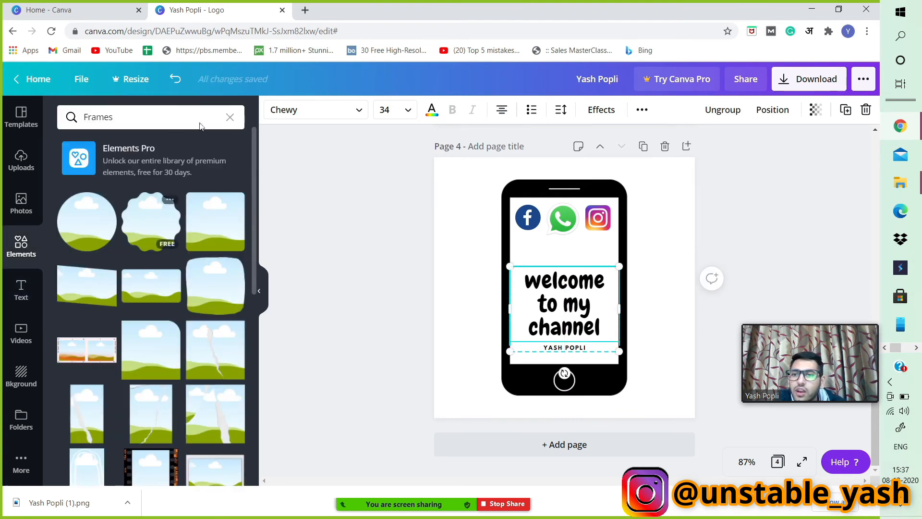
left_click(230, 123)
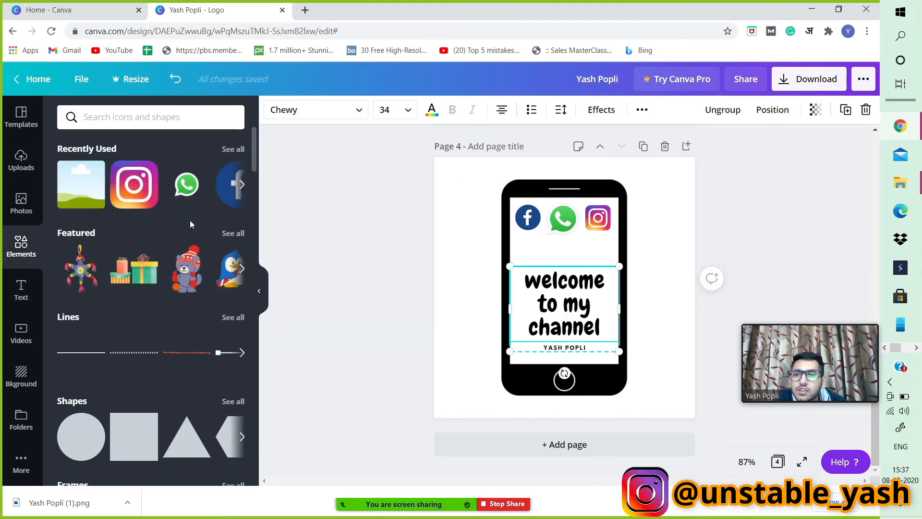
left_click(229, 151)
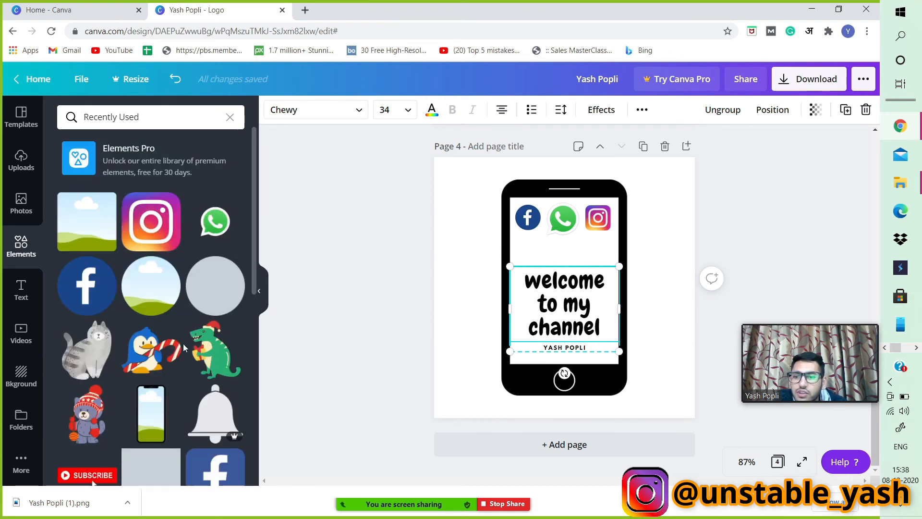